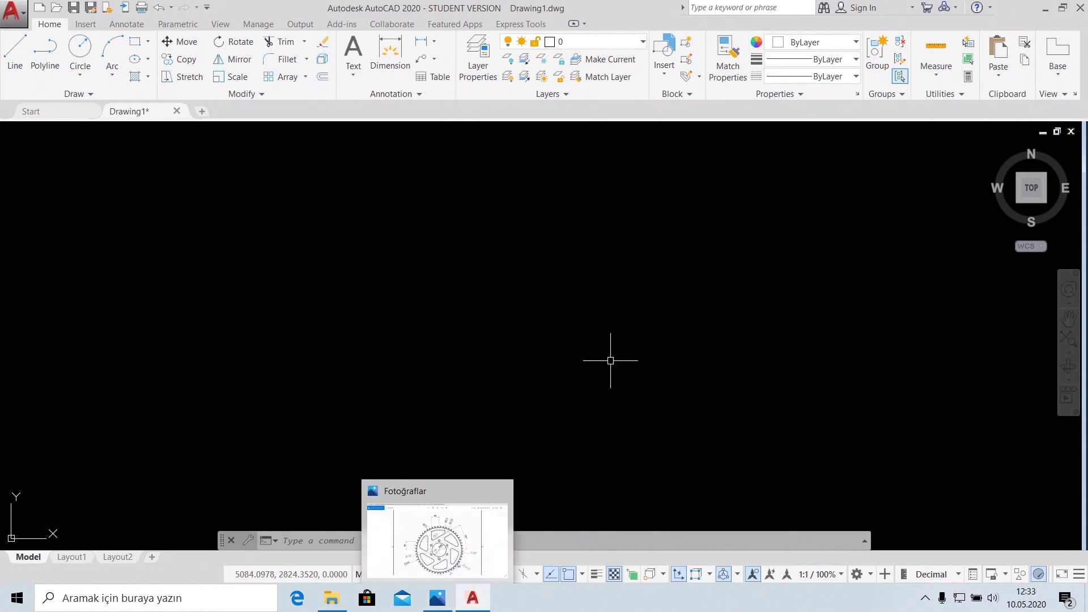
Zoom and pan the sprocket reference image to study it, then return to AutoCAD.
{"action": "left_click", "coordinate": [454, 606]}
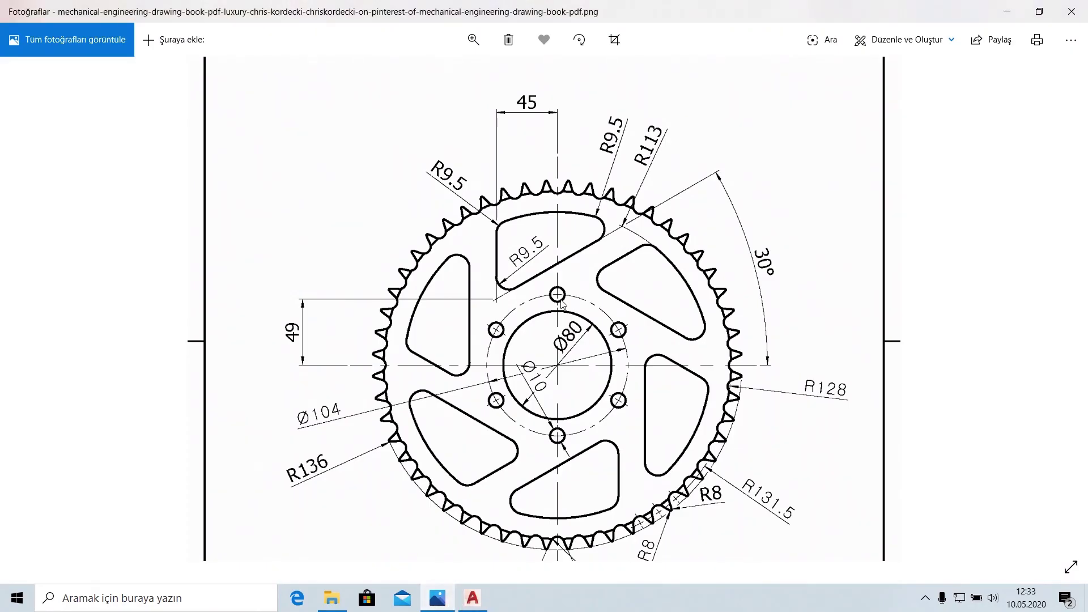
{"action": "scroll", "coordinate": [567, 319], "scroll_direction": "up", "scroll_amount": 1}
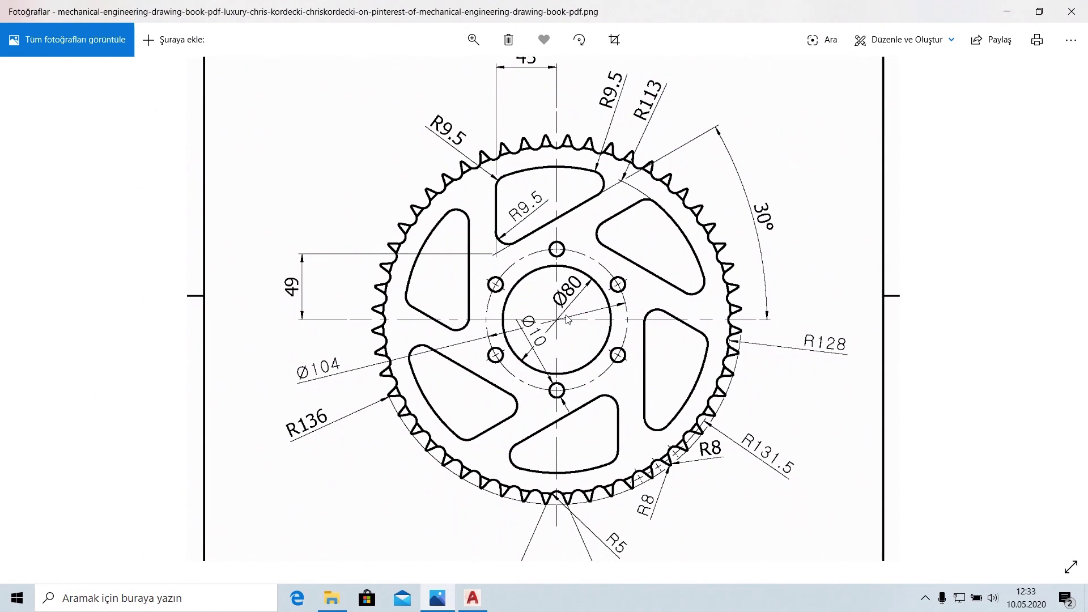
{"action": "left_click_drag", "start_coordinate": [589, 249], "coordinate": [585, 300]}
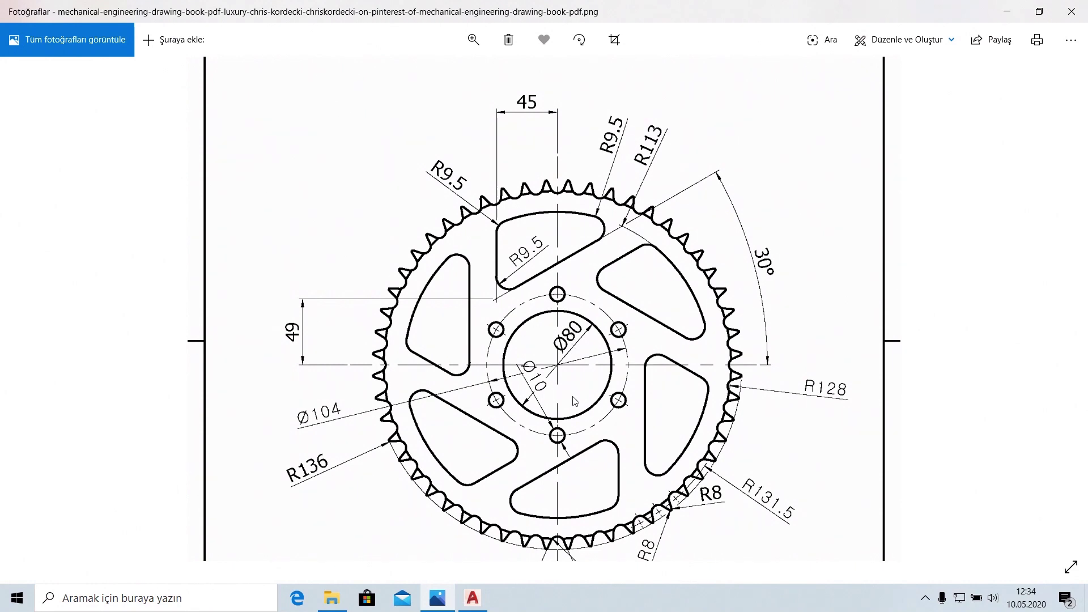
{"action": "left_click", "coordinate": [480, 596]}
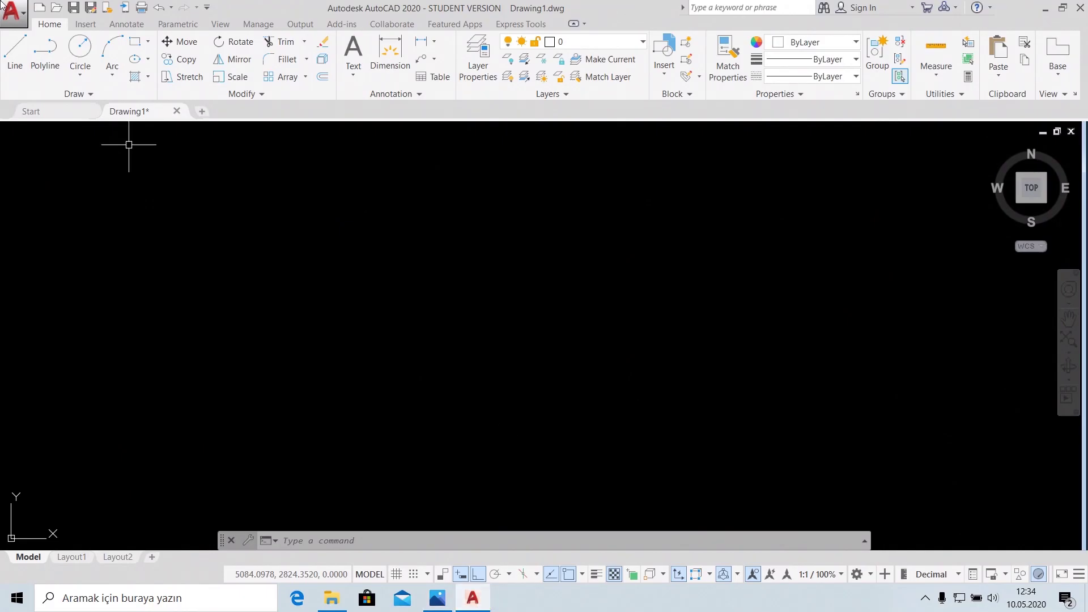
Draw a vertical line and a horizontal line crossing at its midpoint.
{"action": "left_click", "coordinate": [15, 54]}
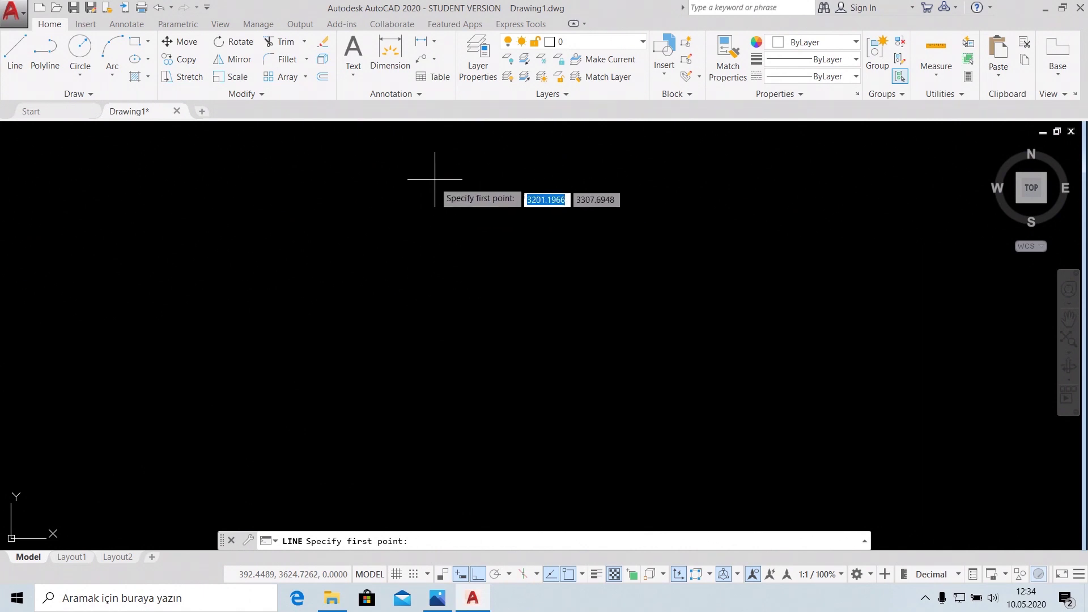
{"action": "left_click", "coordinate": [453, 490]}
{"action": "right_click", "coordinate": [569, 295]}
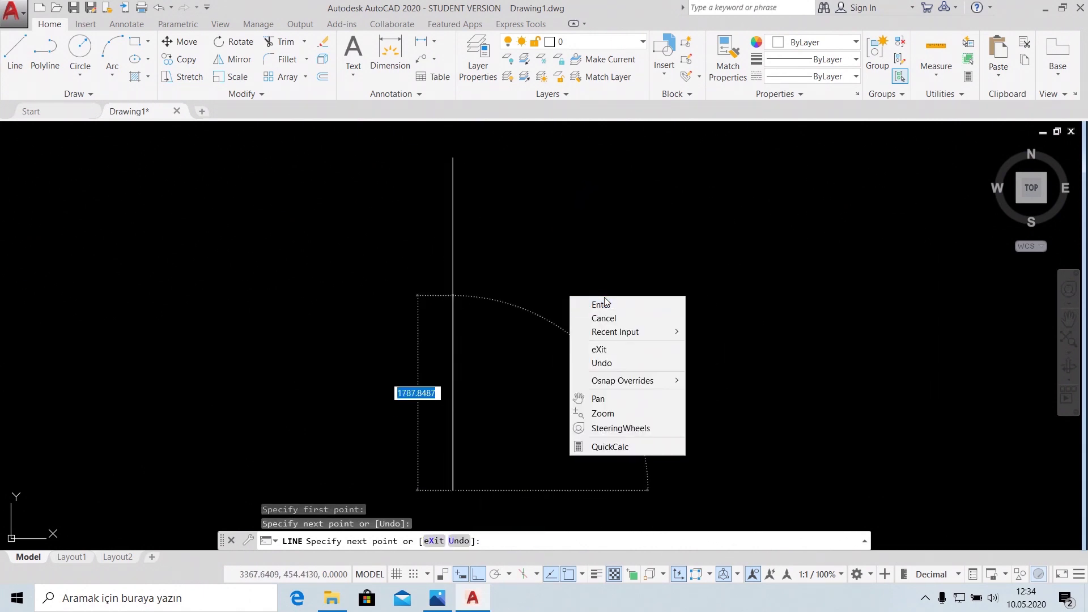
{"action": "left_click", "coordinate": [601, 300]}
{"action": "right_click", "coordinate": [235, 282]}
{"action": "left_click", "coordinate": [259, 291]}
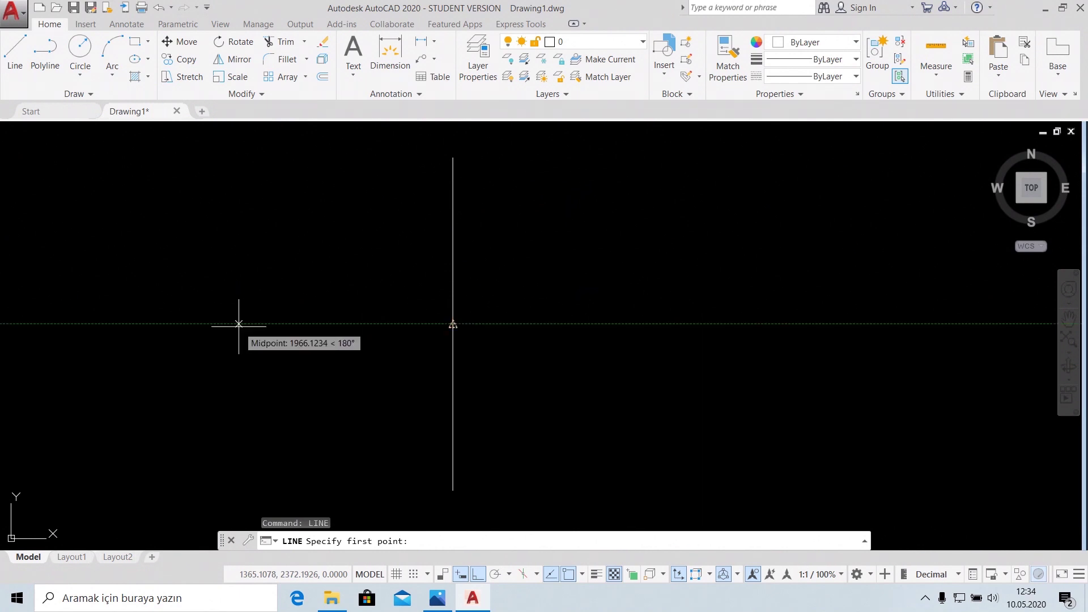
{"action": "left_click", "coordinate": [238, 324]}
{"action": "left_click", "coordinate": [685, 324]}
{"action": "right_click", "coordinate": [722, 362]}
{"action": "left_click", "coordinate": [723, 370]}
Make both lines yellow with the CENTER linetype.
{"action": "left_click", "coordinate": [454, 240]}
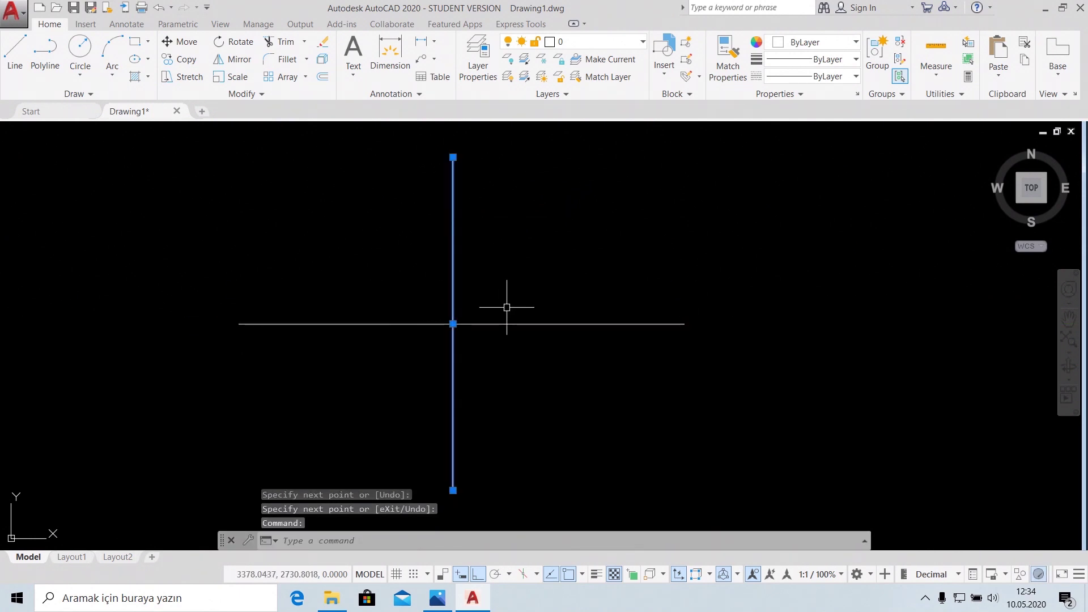
{"action": "left_click", "coordinate": [511, 322]}
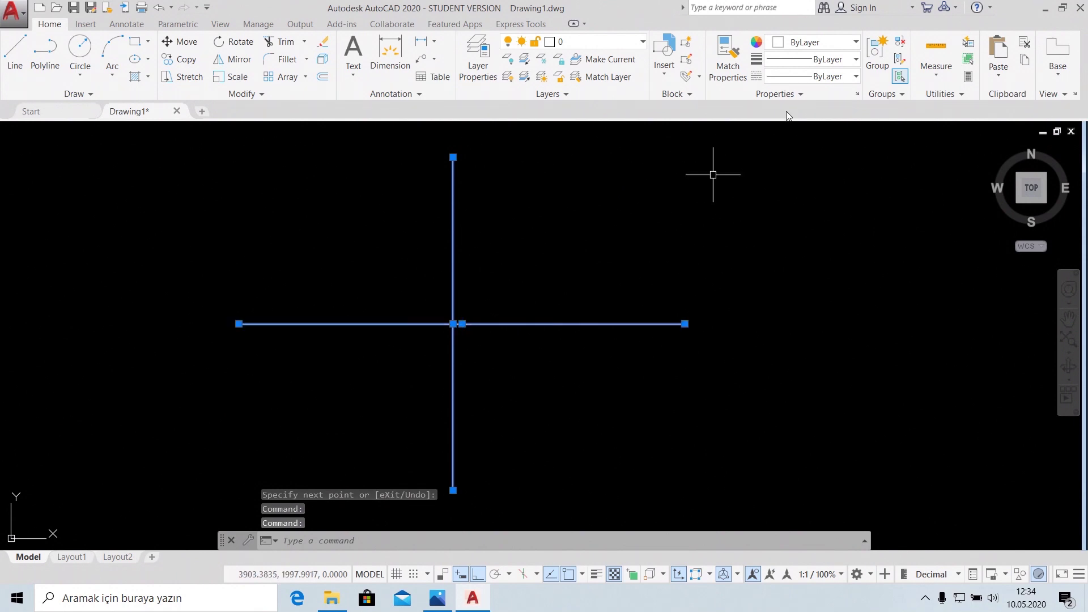
{"action": "left_click", "coordinate": [813, 43]}
{"action": "left_click", "coordinate": [788, 187]}
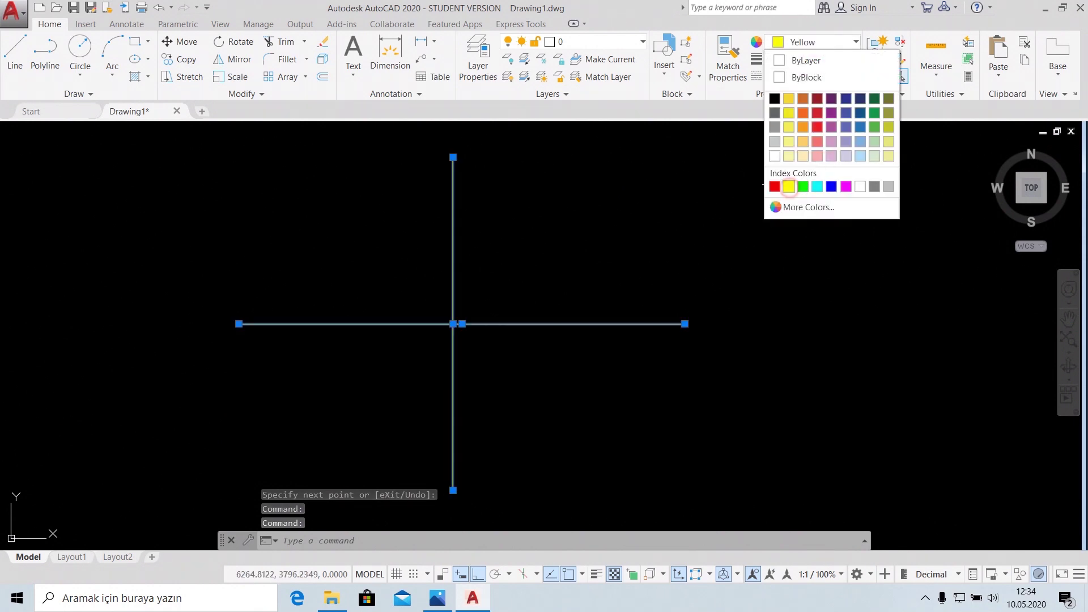
{"action": "left_click", "coordinate": [813, 78]}
{"action": "left_click", "coordinate": [814, 125]}
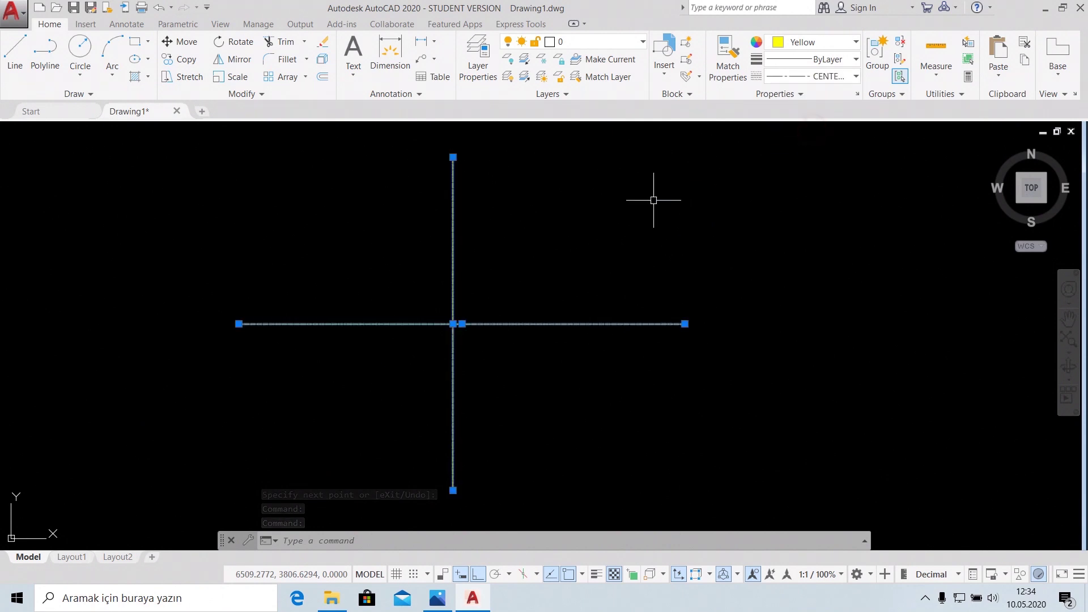
{"action": "key", "text": "Escape"}
Recentre the view on the centre lines and bring up the sprocket reference image.
{"action": "scroll", "coordinate": [498, 304], "scroll_direction": "up", "scroll_amount": 2}
{"action": "scroll", "coordinate": [495, 307], "scroll_direction": "up", "scroll_amount": 2}
{"action": "mouse_move", "coordinate": [496, 306]}
{"action": "middle_mouse_down"}
{"action": "mouse_move", "coordinate": [563, 260]}
{"action": "mouse_move", "coordinate": [516, 266]}
{"action": "middle_mouse_up"}
{"action": "scroll", "coordinate": [476, 294], "scroll_direction": "up", "scroll_amount": 2}
{"action": "middle_click_drag", "start_coordinate": [474, 295], "coordinate": [553, 287]}
{"action": "scroll", "coordinate": [452, 306], "scroll_direction": "up", "scroll_amount": 2}
{"action": "middle_click_drag", "start_coordinate": [451, 306], "coordinate": [522, 302]}
{"action": "scroll", "coordinate": [522, 302], "scroll_direction": "up", "scroll_amount": 1}
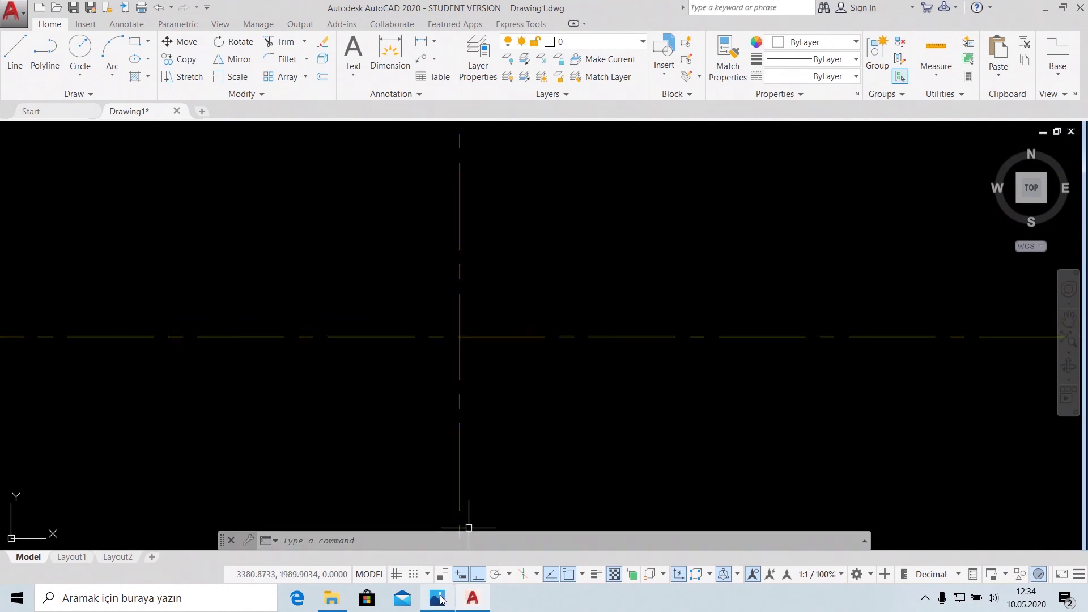
{"action": "left_click", "coordinate": [437, 598]}
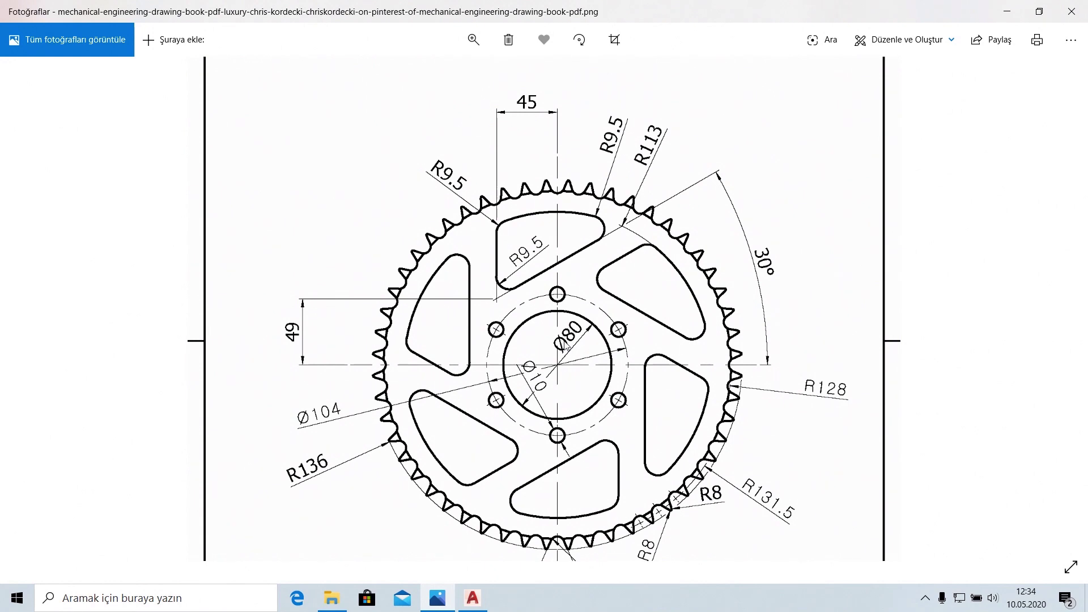
Draw a Ø80 circle by centre and diameter at the centre-line intersection.
{"action": "left_click", "coordinate": [473, 598]}
{"action": "left_click", "coordinate": [95, 79]}
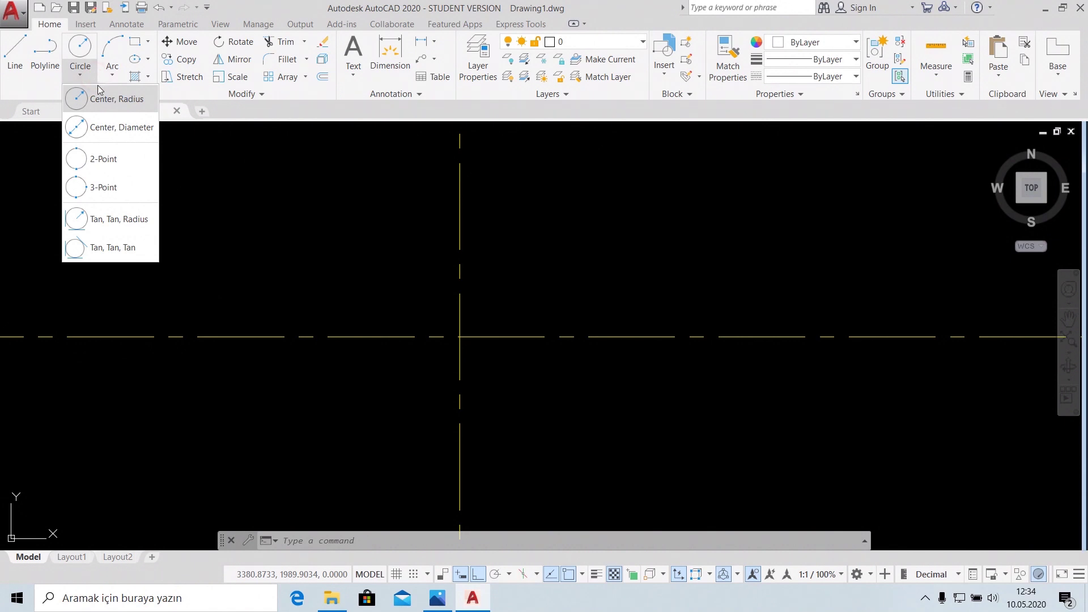
{"action": "left_click", "coordinate": [128, 132]}
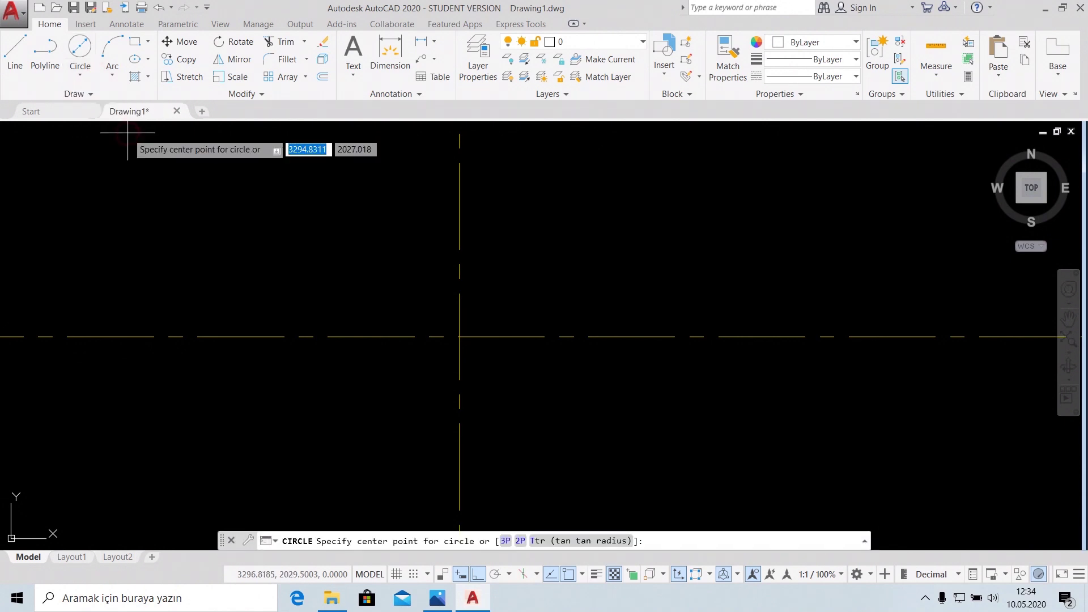
{"action": "left_click", "coordinate": [459, 336]}
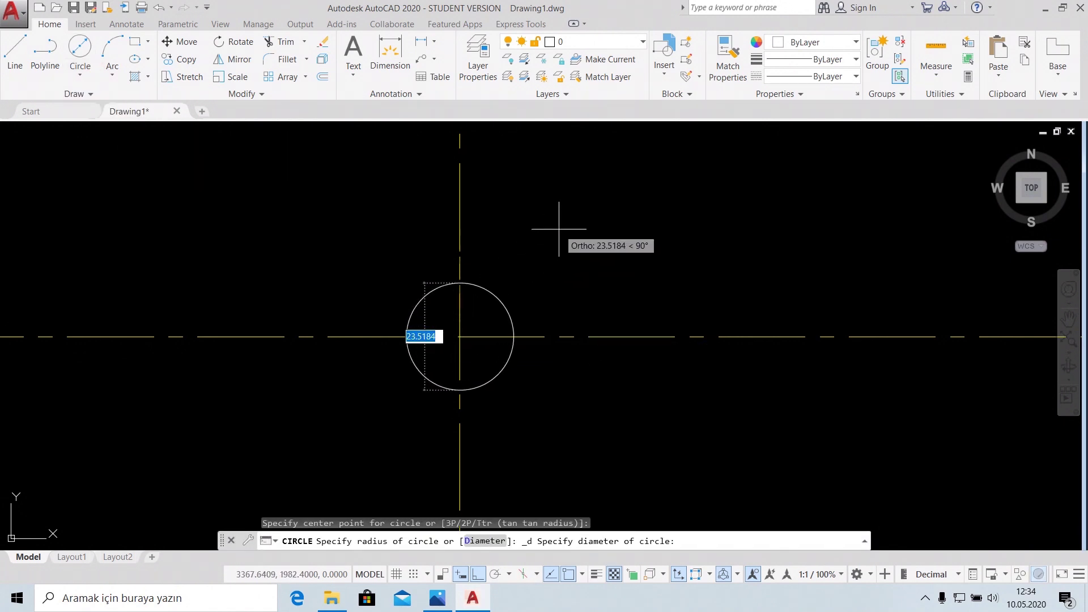
{"action": "type", "text": "80"}
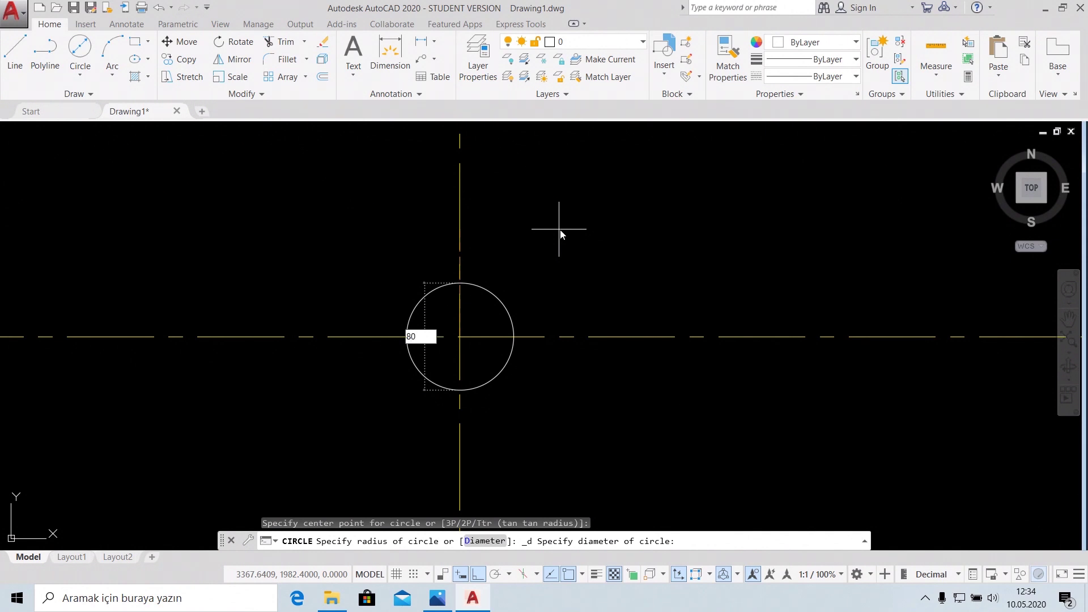
{"action": "key", "text": "Return"}
Zoom out, dismiss the context menu and view the sprocket reference image.
{"action": "scroll", "coordinate": [559, 229], "scroll_direction": "down", "scroll_amount": 2}
{"action": "scroll", "coordinate": [559, 229], "scroll_direction": "down", "scroll_amount": 2}
{"action": "right_click", "coordinate": [559, 231]}
{"action": "key", "text": "Escape"}
{"action": "left_click", "coordinate": [437, 598]}
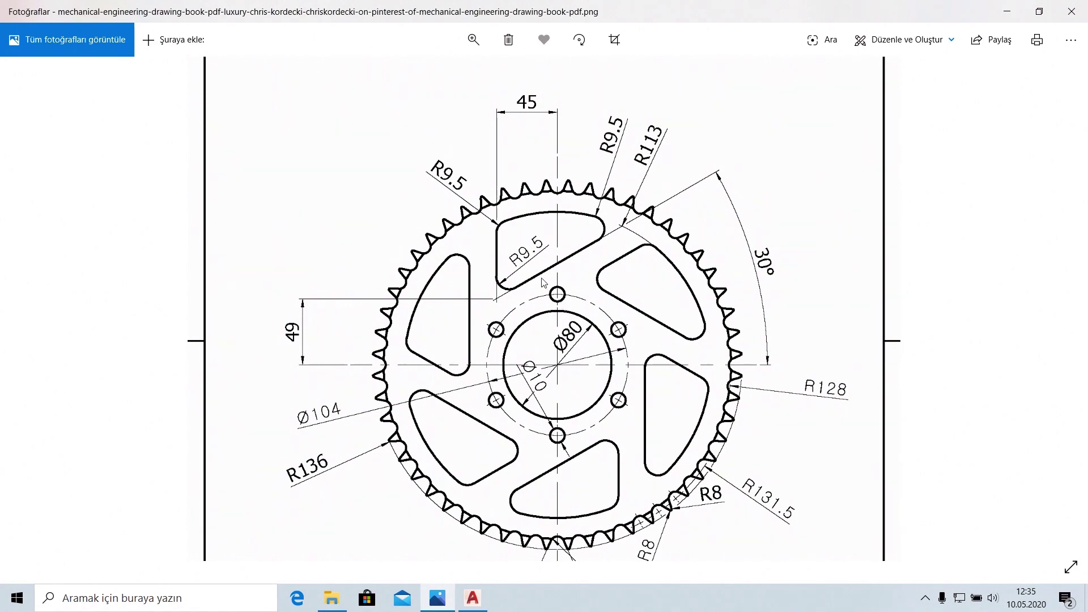
Place a Ø10 circle using tracking 52 units straight up from the hub centre.
{"action": "left_click", "coordinate": [472, 598]}
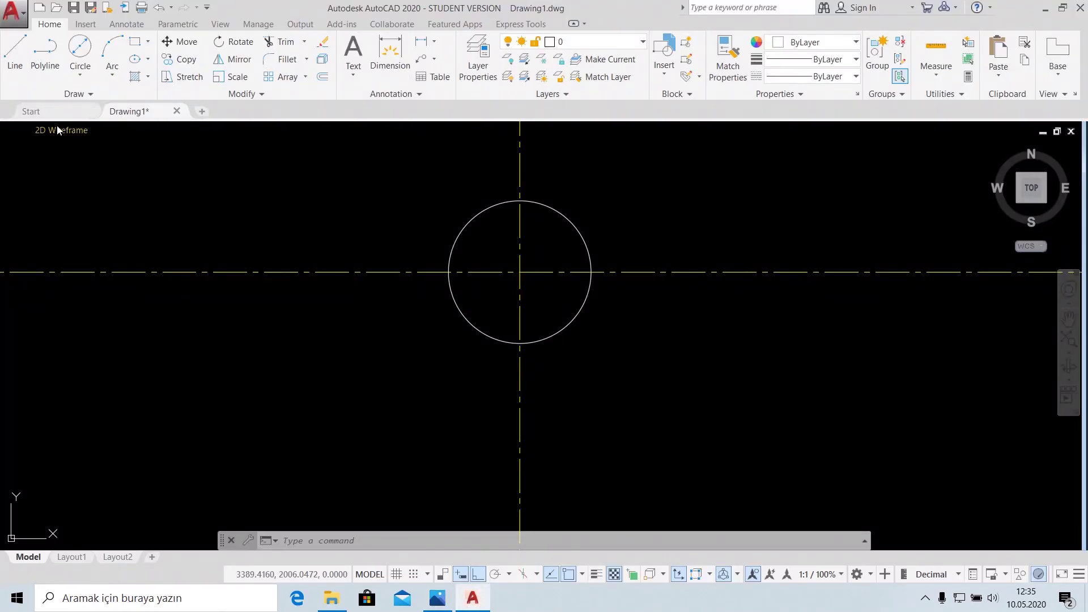
{"action": "left_click", "coordinate": [80, 75]}
{"action": "left_click", "coordinate": [93, 121]}
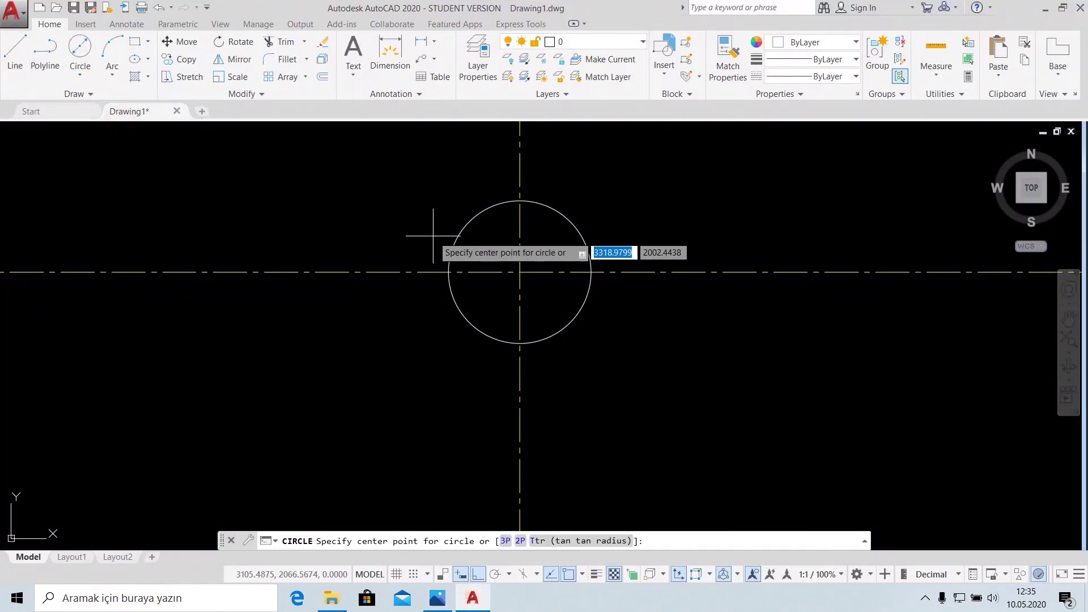
{"action": "type", "text": "tk"}
{"action": "key", "text": "Return"}
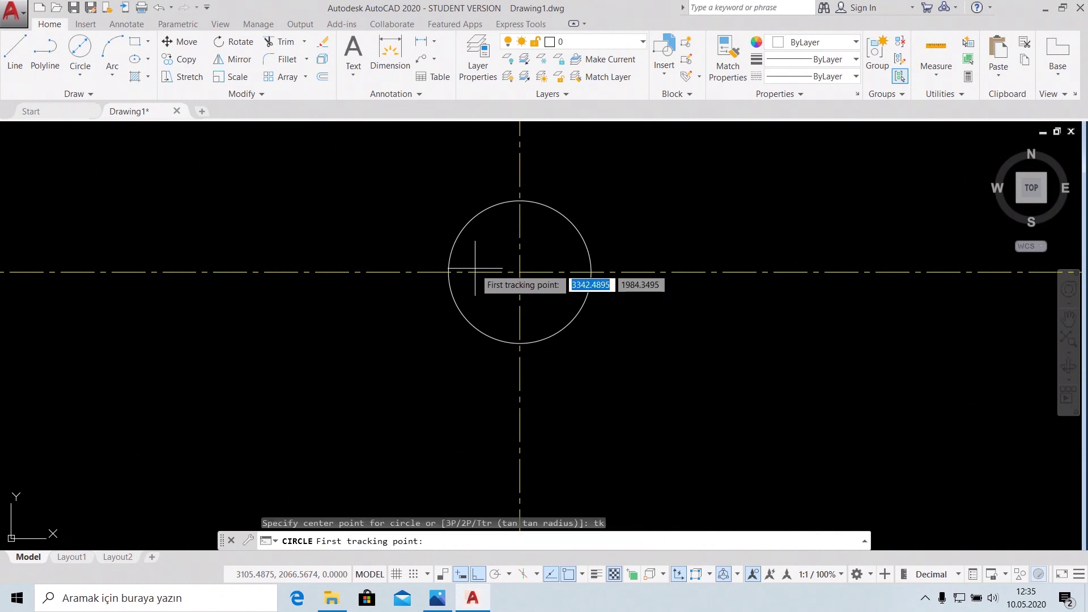
{"action": "scroll", "coordinate": [536, 256], "scroll_direction": "up", "scroll_amount": 4}
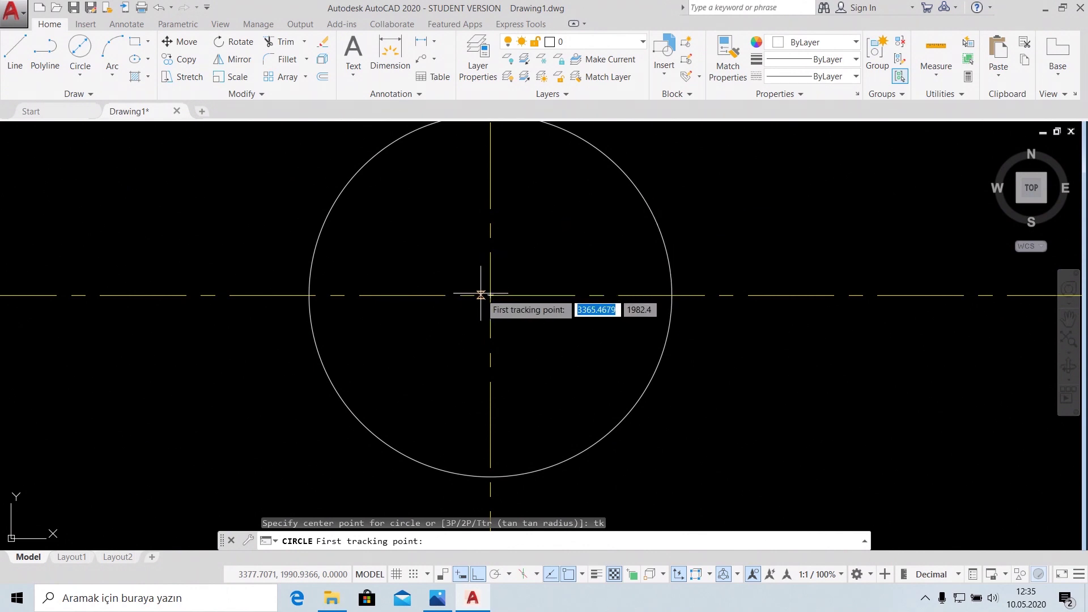
{"action": "left_click", "coordinate": [490, 295]}
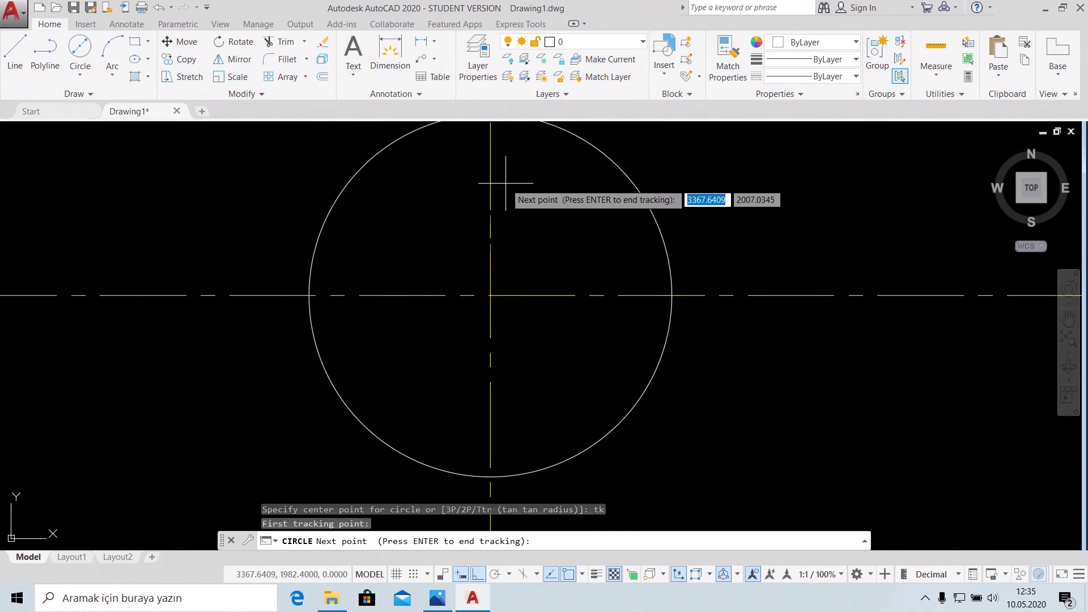
{"action": "middle_click_drag", "start_coordinate": [498, 130], "coordinate": [493, 306]}
{"action": "type", "text": "52"}
{"action": "key", "text": "Return"}
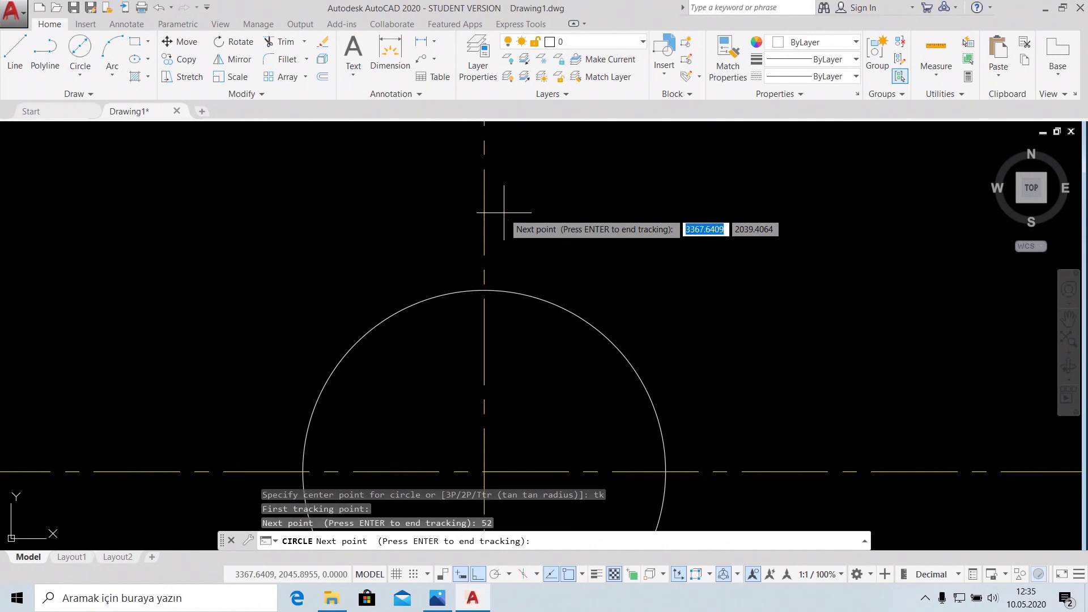
{"action": "key", "text": "Return"}
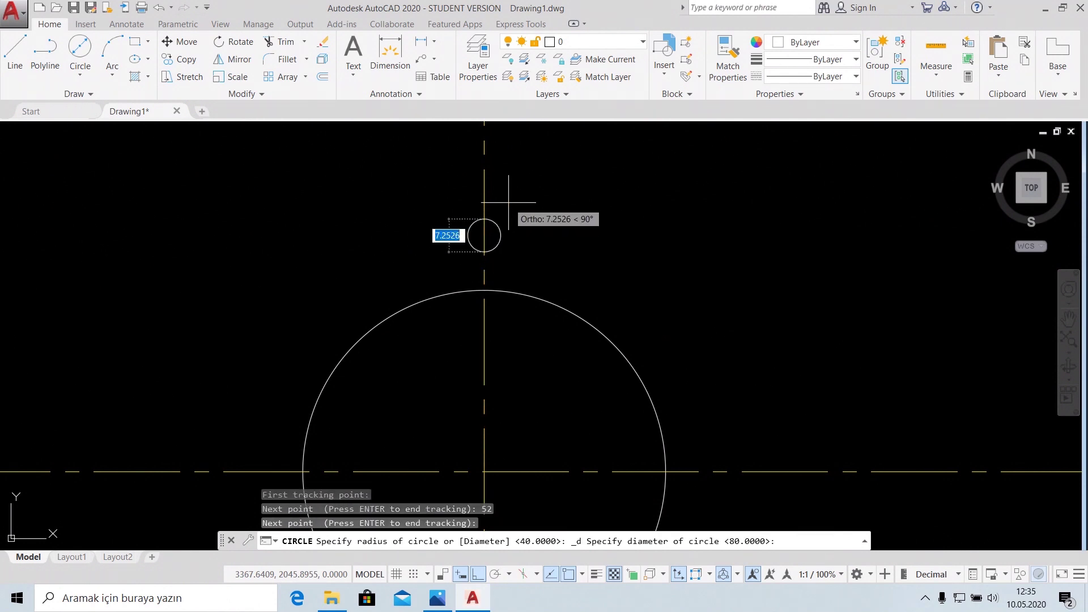
{"action": "type", "text": "10"}
{"action": "key", "text": "Return"}
Zoom out and check the sprocket reference image before returning to the drawing.
{"action": "scroll", "coordinate": [534, 219], "scroll_direction": "down", "scroll_amount": 2}
{"action": "scroll", "coordinate": [573, 226], "scroll_direction": "down", "scroll_amount": 1}
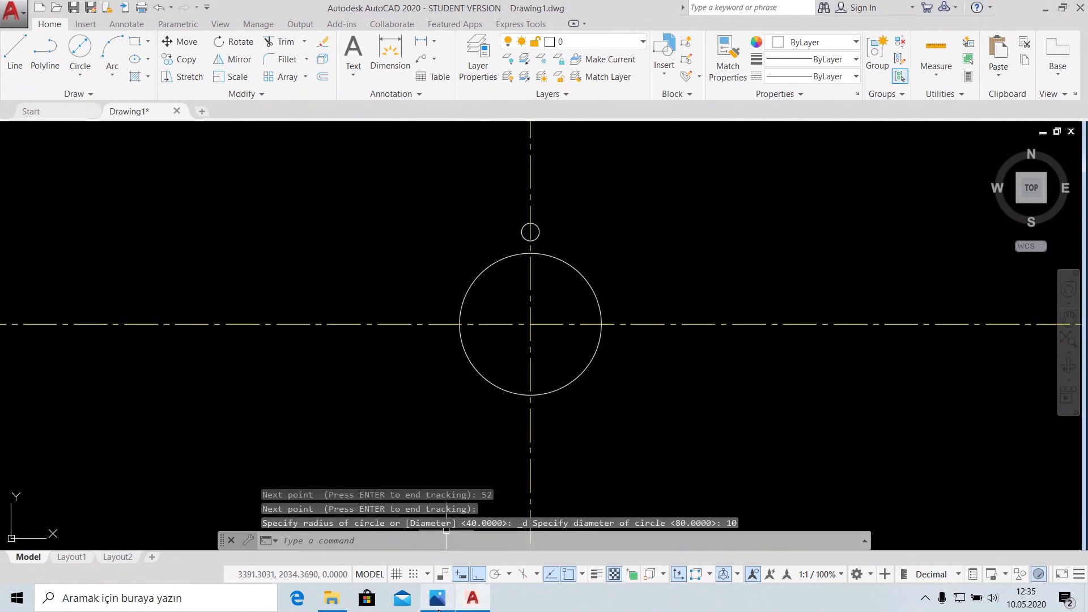
{"action": "left_click", "coordinate": [438, 609]}
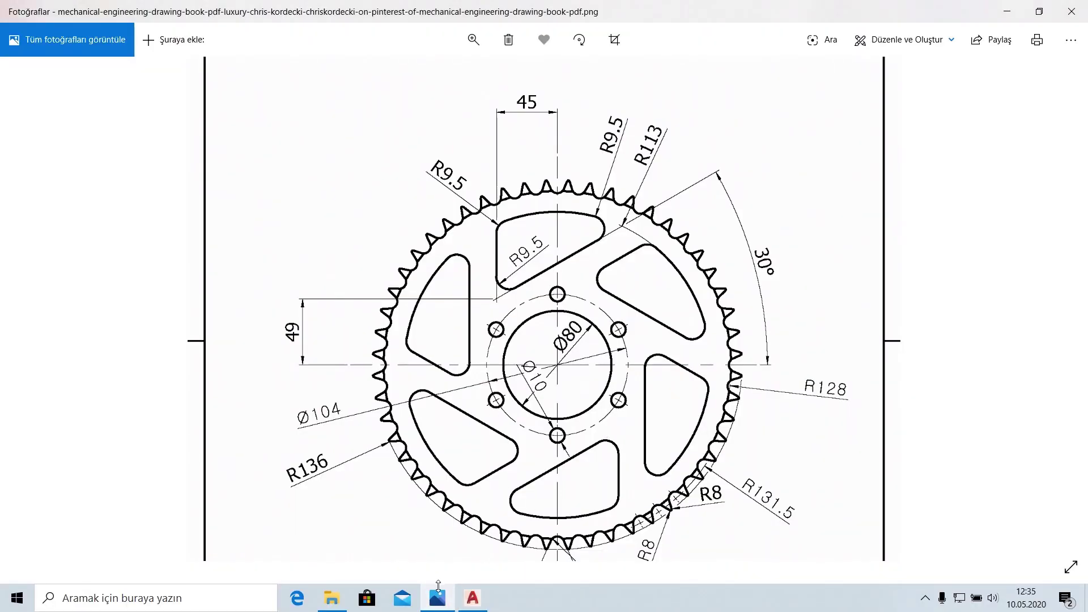
{"action": "left_click", "coordinate": [472, 599]}
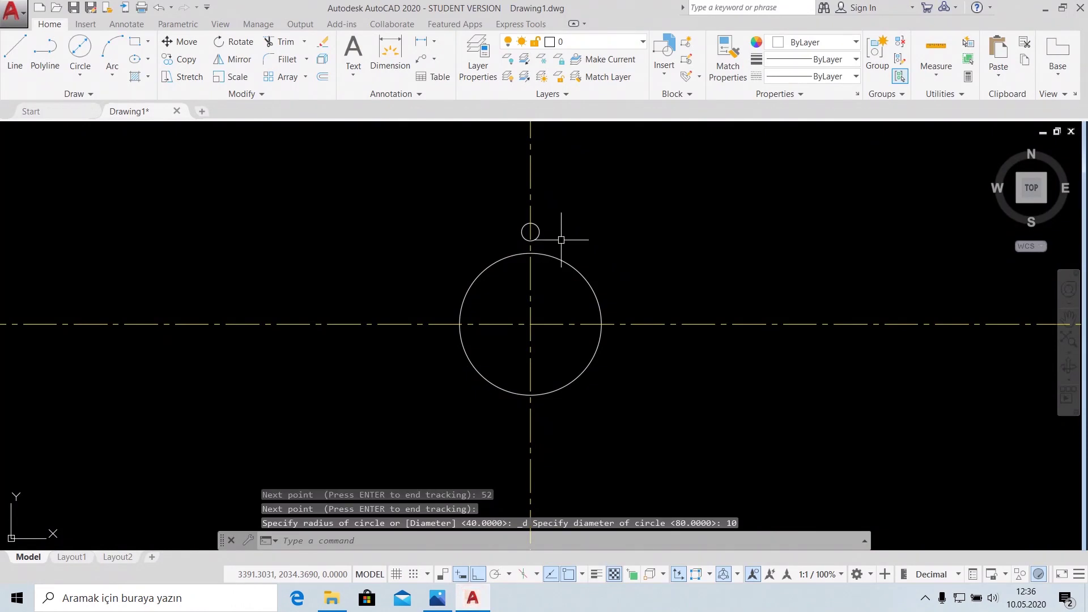
Polar-array the Ø10 circle around the hub centre with 6 items.
{"action": "left_click", "coordinate": [310, 79]}
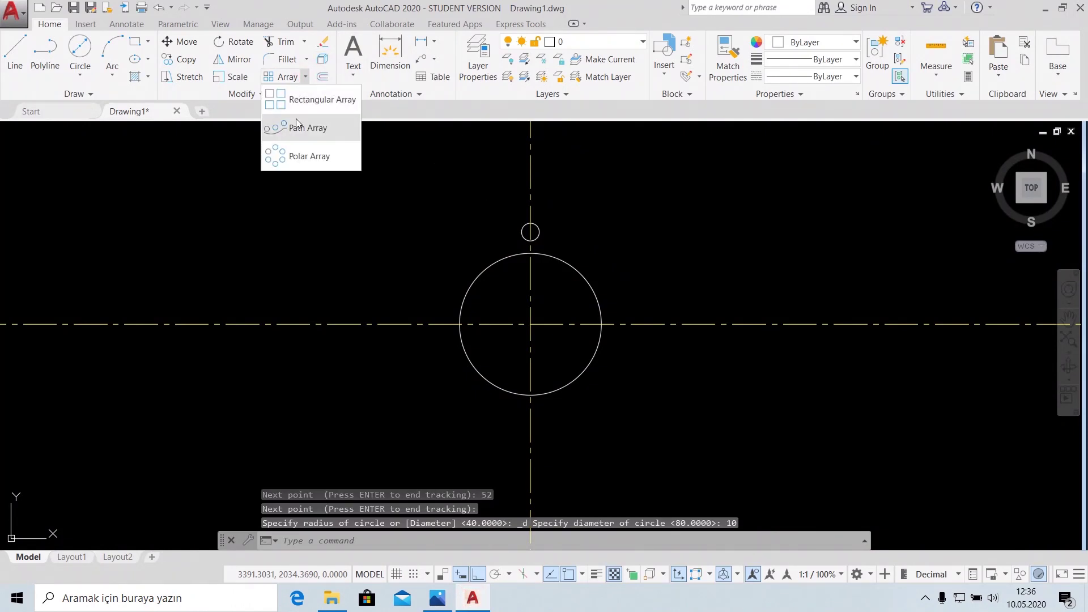
{"action": "left_click", "coordinate": [301, 155]}
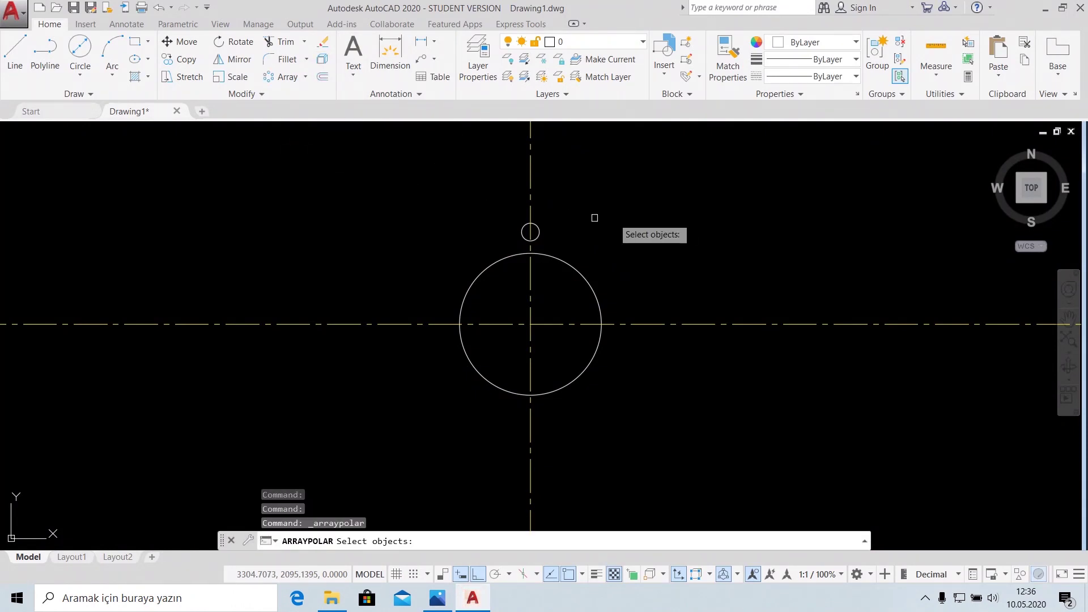
{"action": "left_click", "coordinate": [539, 232]}
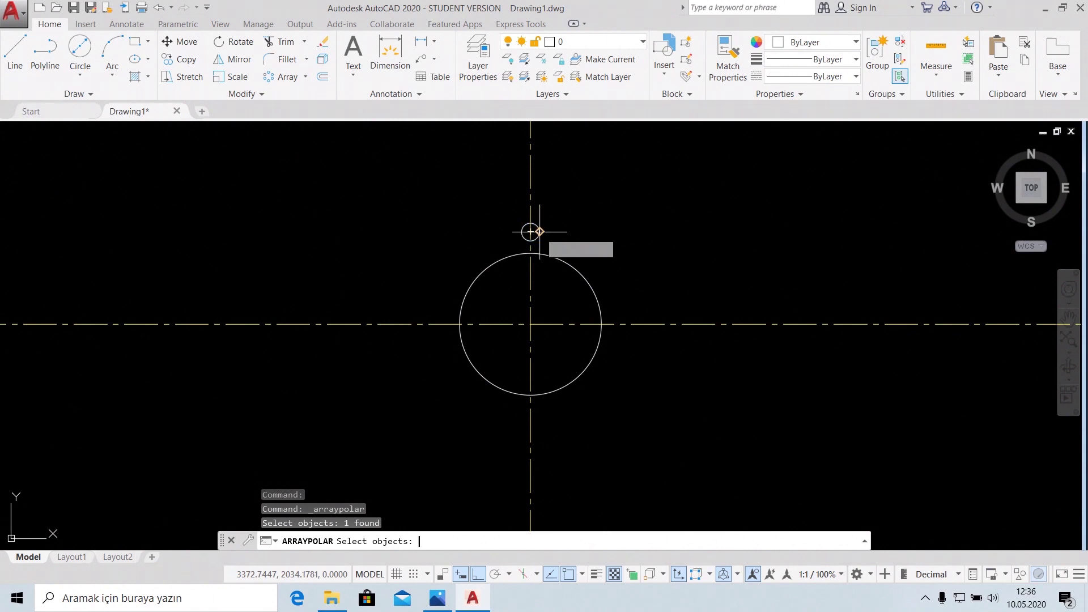
{"action": "key", "text": "Return"}
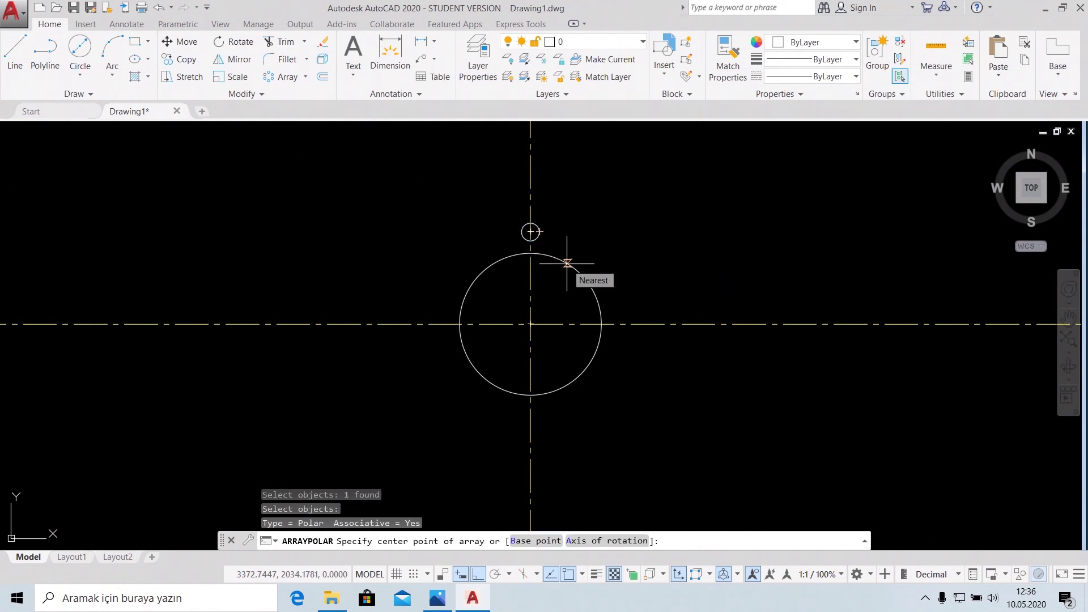
{"action": "left_click", "coordinate": [531, 323]}
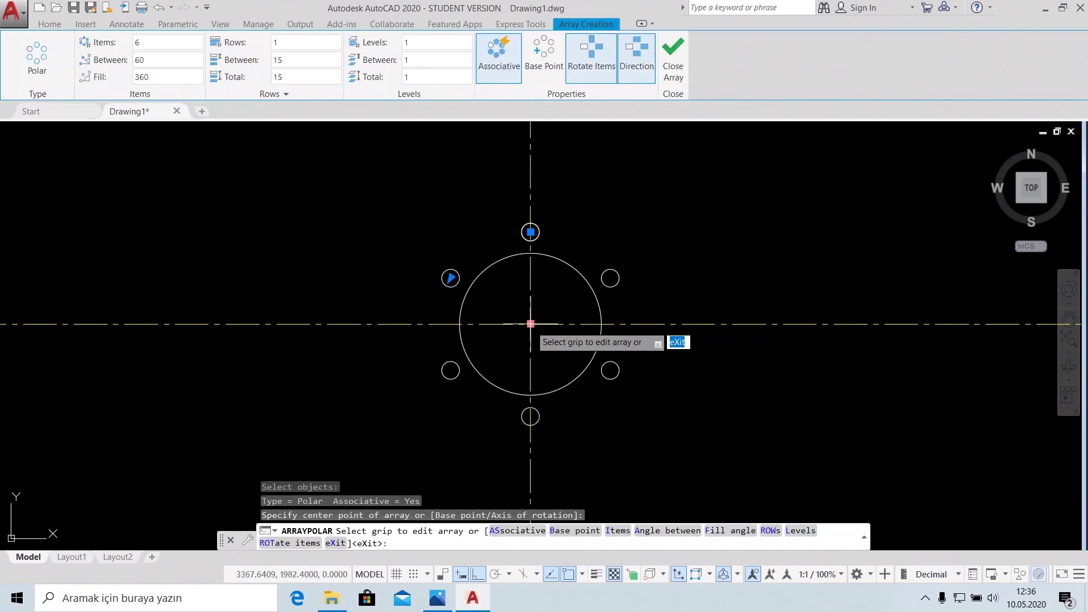
{"action": "left_click", "coordinate": [153, 39]}
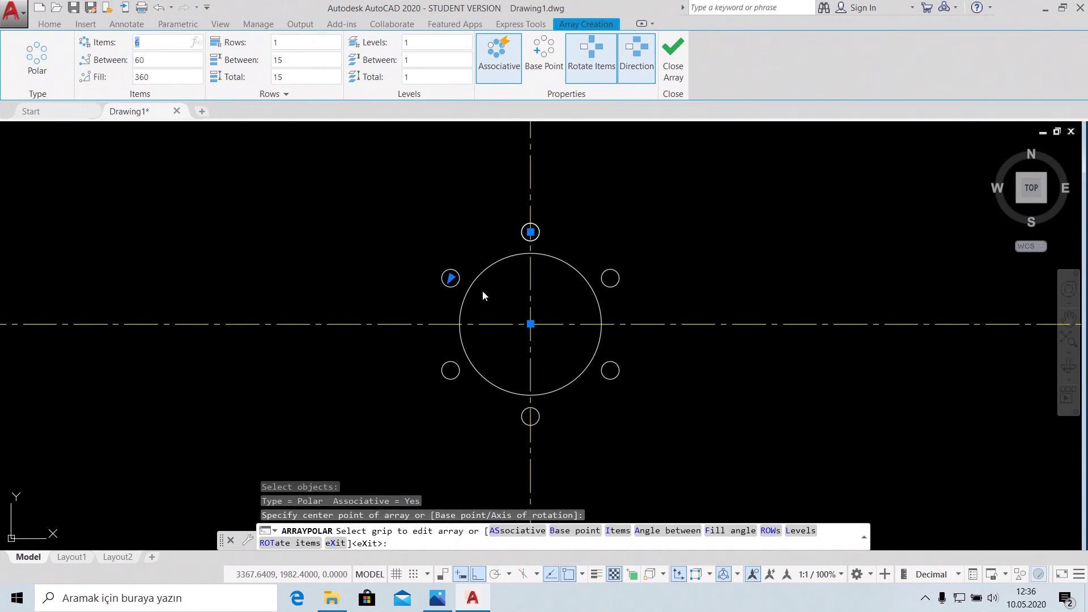
{"action": "type", "text": "10"}
{"action": "key", "text": "Return"}
{"action": "left_click", "coordinate": [164, 41]}
{"action": "key", "text": "Return"}
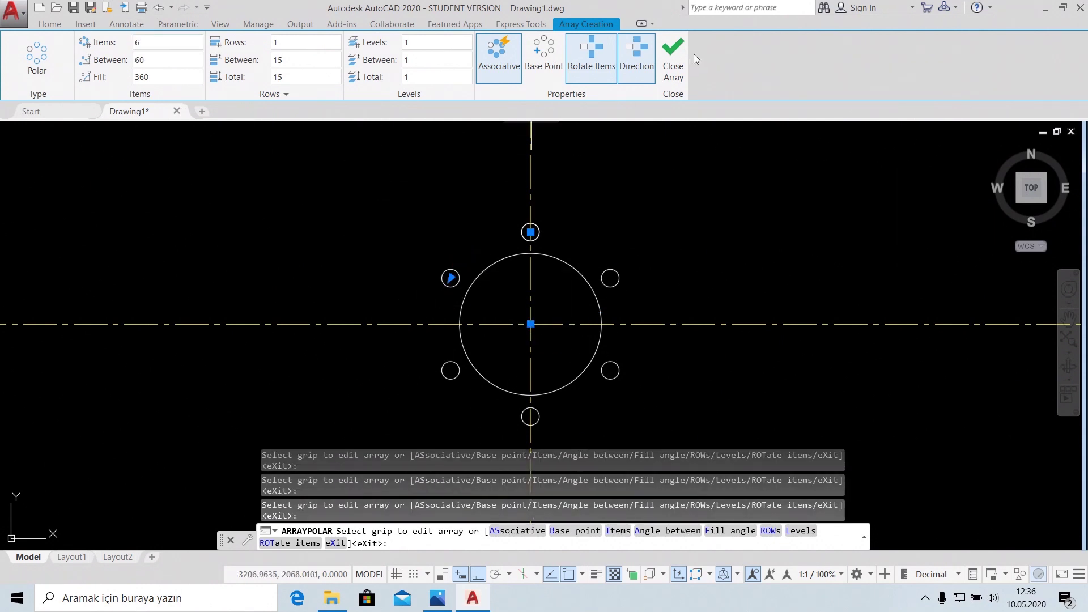
{"action": "left_click", "coordinate": [684, 57]}
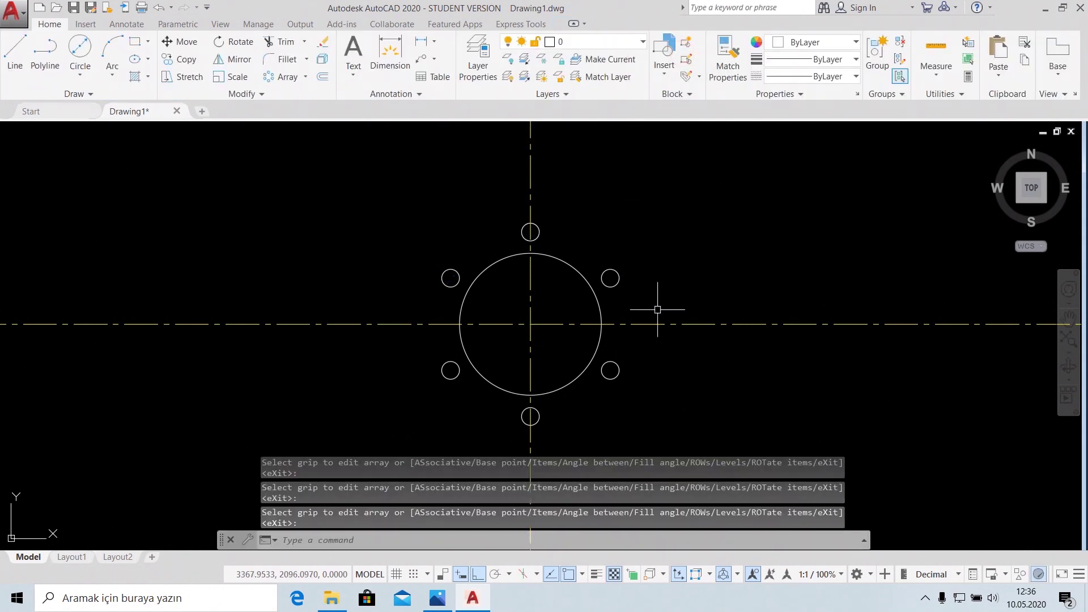
{"action": "left_click", "coordinate": [437, 600]}
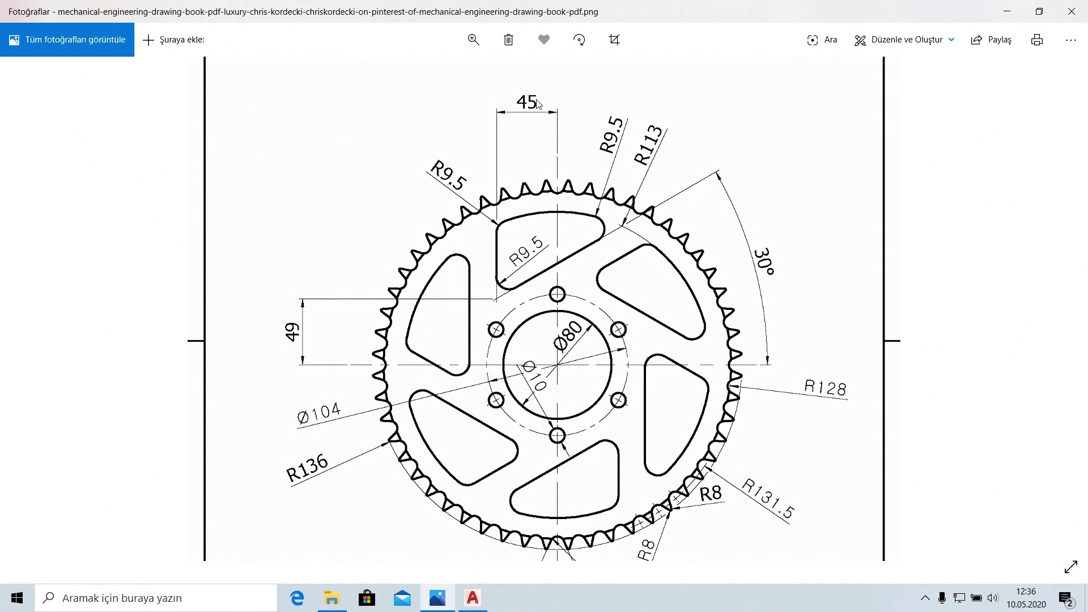
{"action": "left_click", "coordinate": [472, 598]}
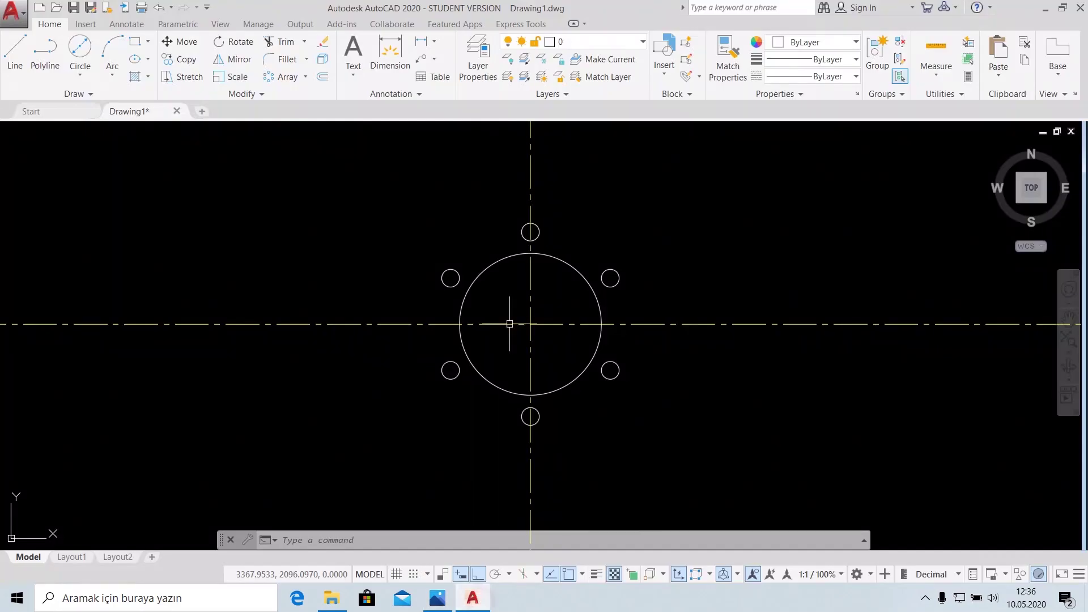
Offset the horizontal centre line upward.
{"action": "type", "text": "off"}
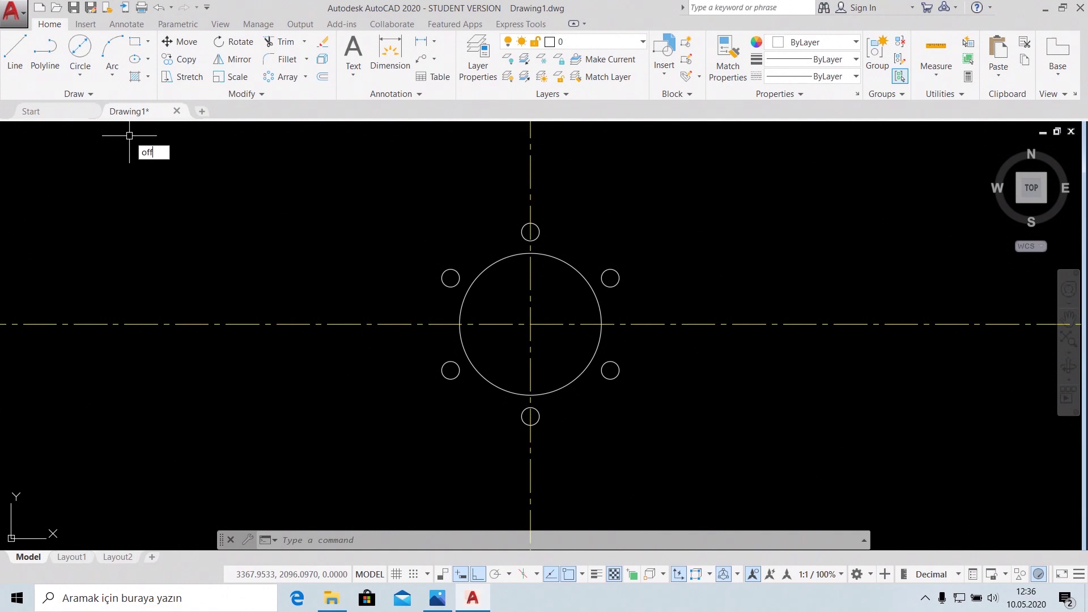
{"action": "key", "text": "Return"}
{"action": "key", "text": "Return"}
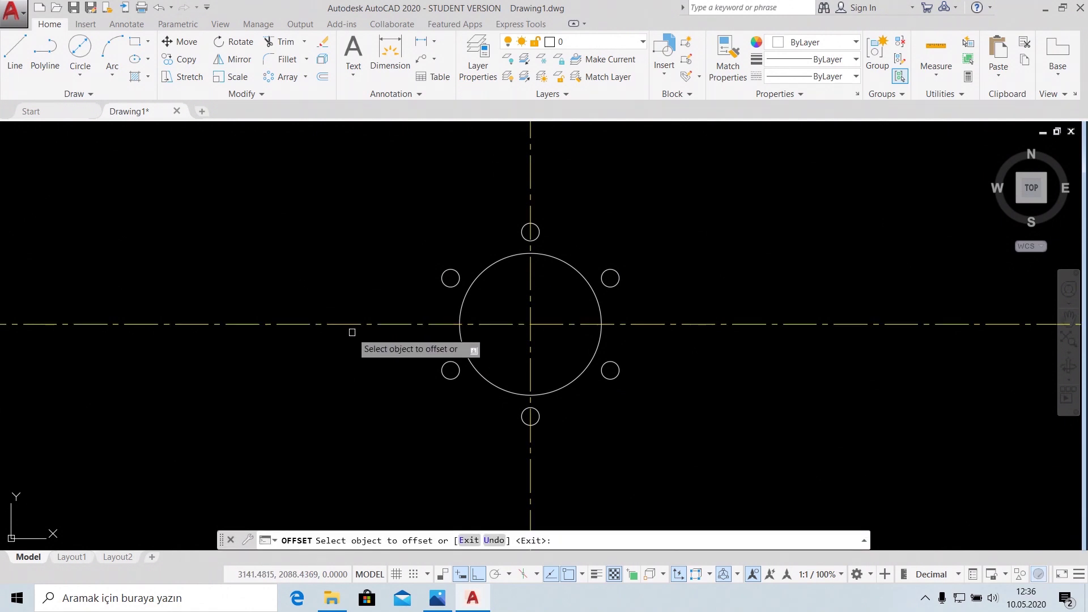
{"action": "left_click", "coordinate": [349, 325]}
{"action": "left_click", "coordinate": [355, 274]}
{"action": "scroll", "coordinate": [354, 284], "scroll_direction": "down", "scroll_amount": 2}
{"action": "scroll", "coordinate": [356, 288], "scroll_direction": "down", "scroll_amount": 2}
{"action": "middle_click_drag", "start_coordinate": [356, 289], "coordinate": [394, 354]}
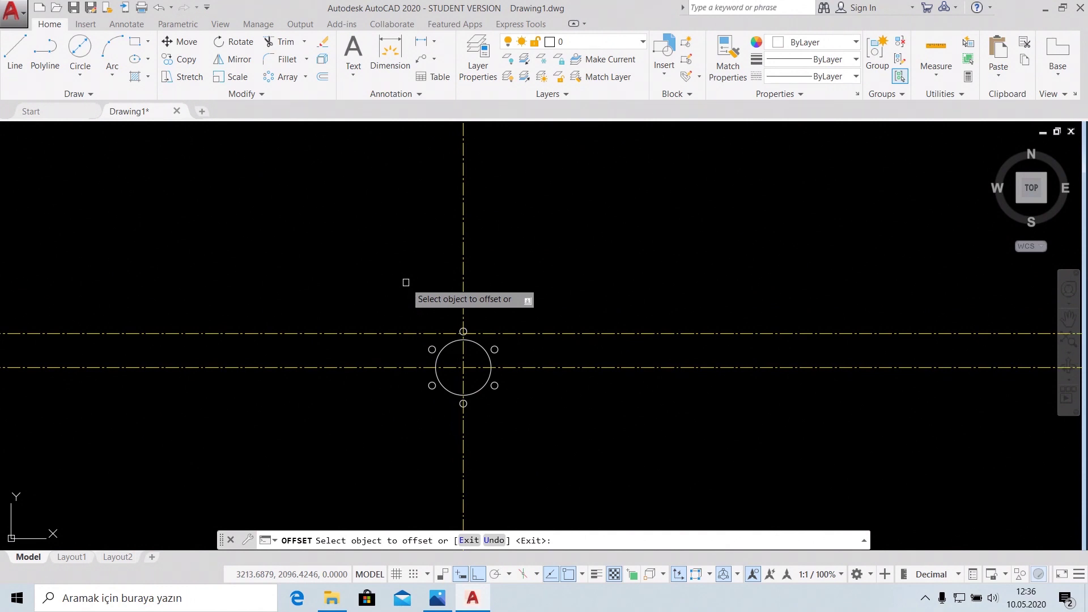
{"action": "key", "text": "Return"}
Offset the vertical centre line 49 units to the left.
{"action": "type", "text": "of"}
{"action": "key", "text": "Return"}
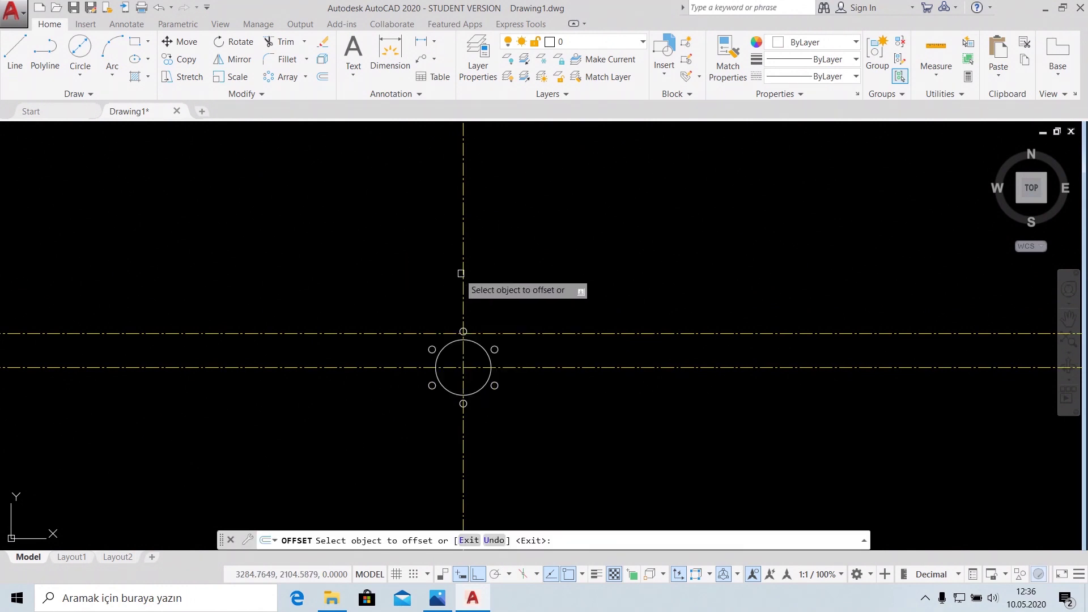
{"action": "left_click", "coordinate": [462, 277]}
{"action": "left_click", "coordinate": [369, 273]}
{"action": "key", "text": "Return"}
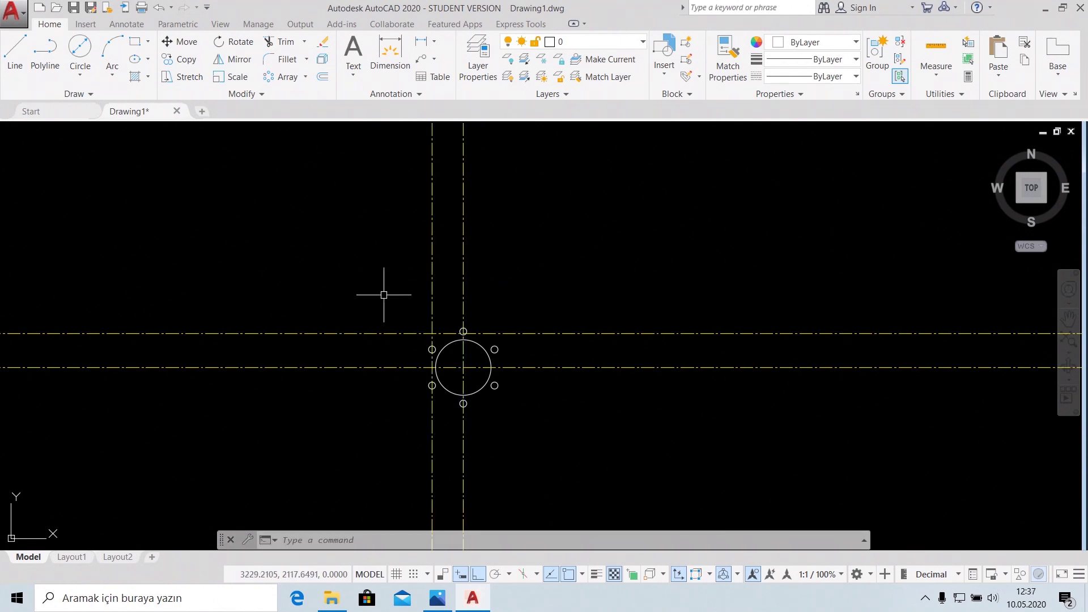
{"action": "scroll", "coordinate": [383, 294], "scroll_direction": "up", "scroll_amount": 5}
{"action": "middle_click_drag", "start_coordinate": [440, 318], "coordinate": [344, 209]}
{"action": "scroll", "coordinate": [601, 275], "scroll_direction": "up", "scroll_amount": 2}
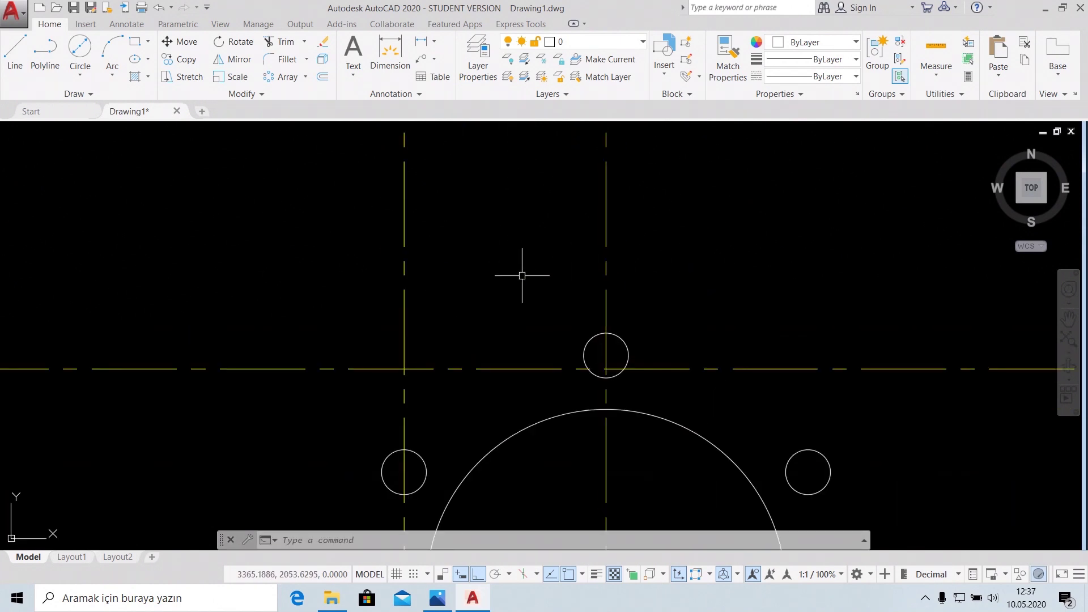
Draw a line straight up from the left offset line's crossing with the horizontal centre line.
{"action": "left_click", "coordinate": [429, 595]}
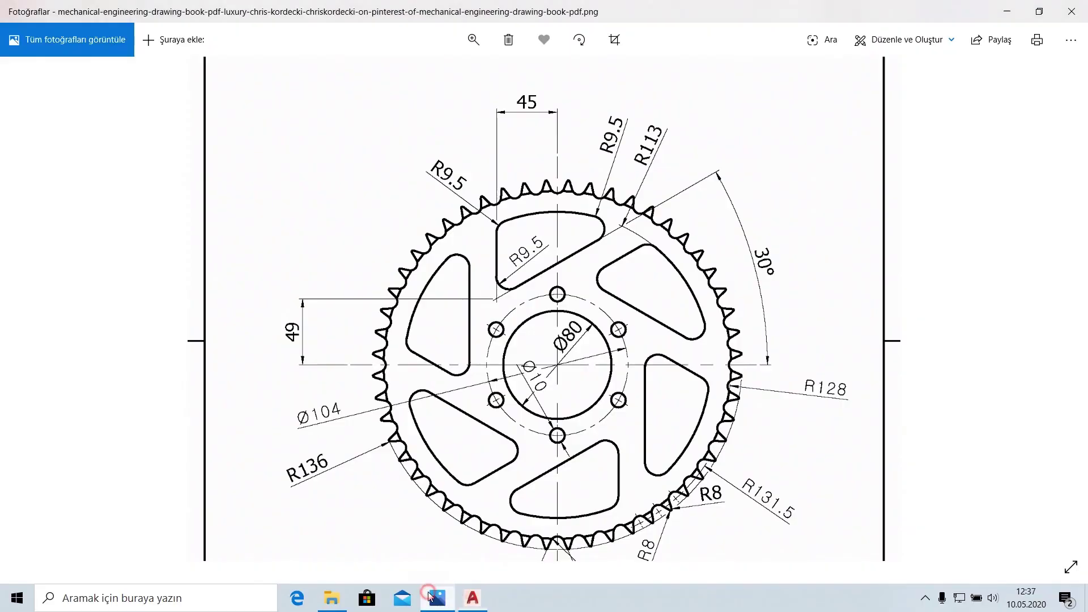
{"action": "left_click", "coordinate": [430, 595]}
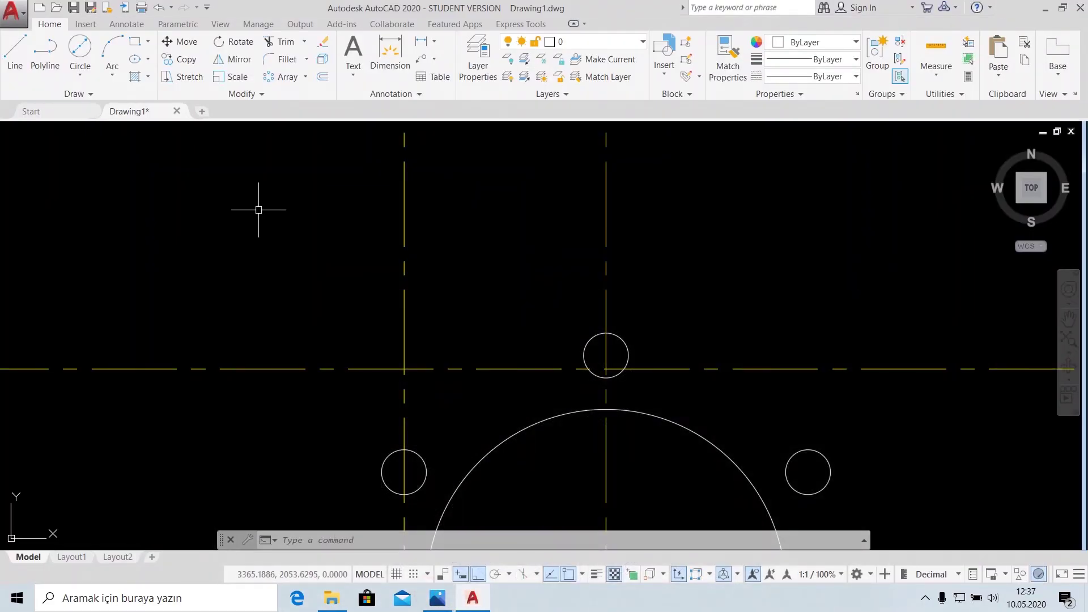
{"action": "left_click", "coordinate": [15, 52]}
{"action": "scroll", "coordinate": [422, 231], "scroll_direction": "down", "scroll_amount": 1}
{"action": "middle_click_drag", "start_coordinate": [422, 233], "coordinate": [396, 360]}
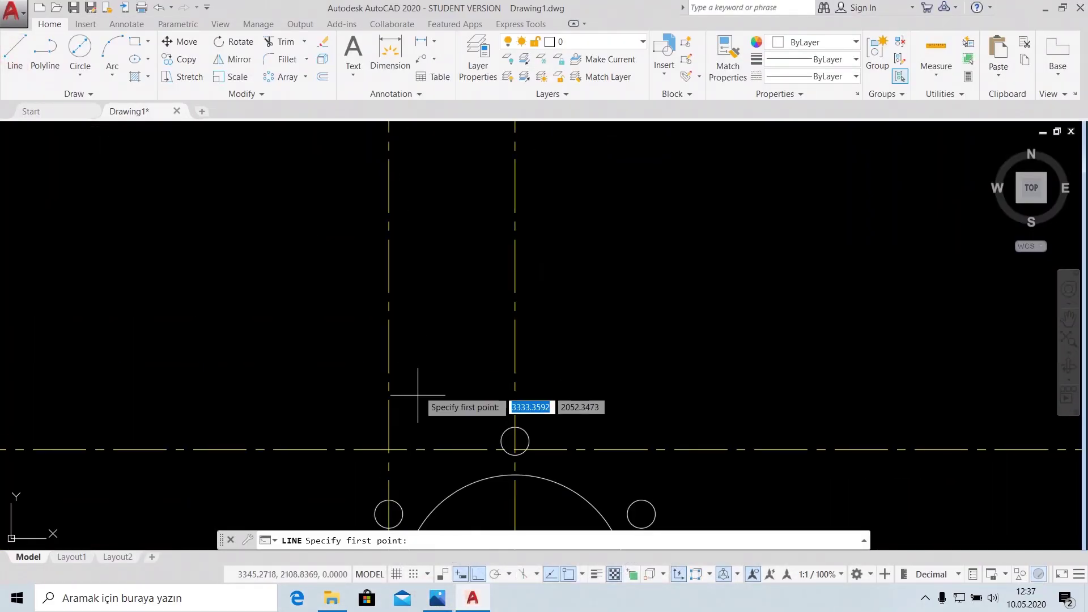
{"action": "middle_click_drag", "start_coordinate": [362, 411], "coordinate": [389, 449]}
{"action": "left_click", "coordinate": [388, 449]}
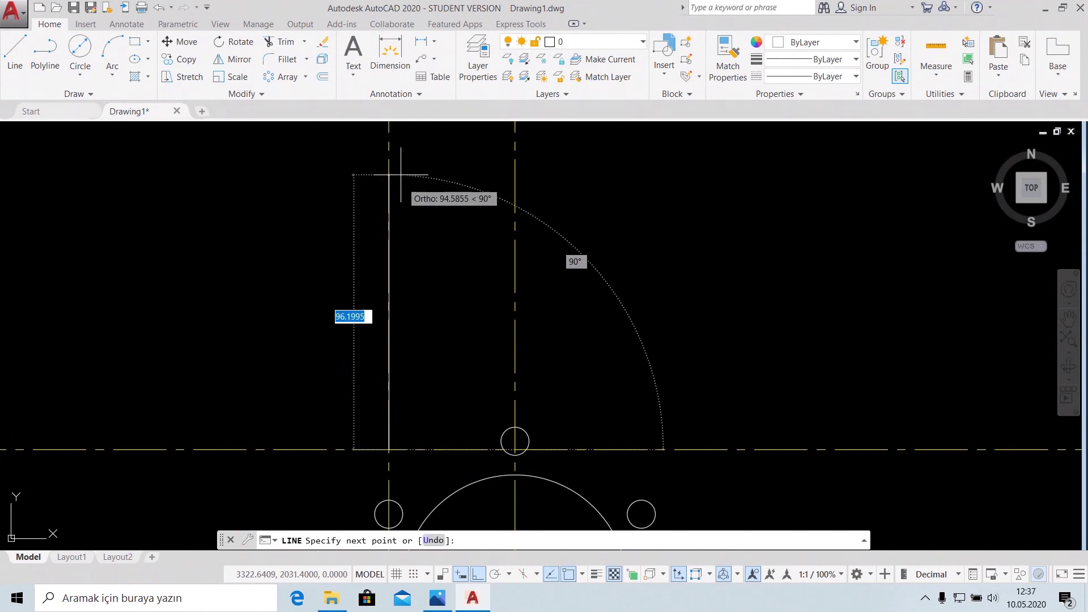
{"action": "middle_click_drag", "start_coordinate": [430, 188], "coordinate": [434, 247]}
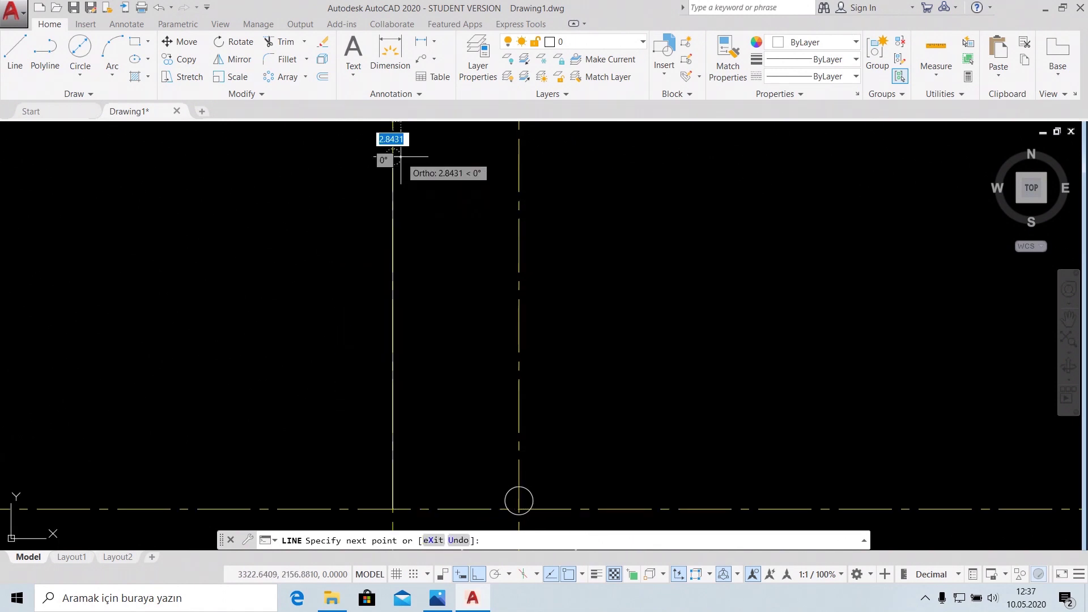
{"action": "right_click", "coordinate": [460, 236]}
{"action": "left_click", "coordinate": [478, 244]}
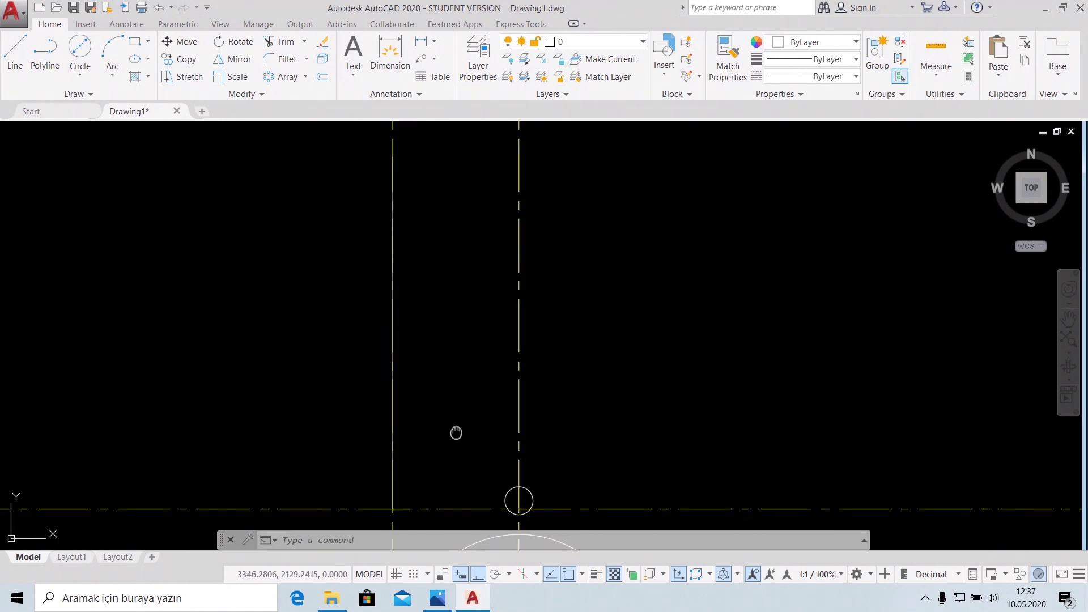
{"action": "middle_click_drag", "start_coordinate": [455, 433], "coordinate": [457, 330]}
Zoom into the sprocket reference drawing's details, then return to AutoCAD.
{"action": "left_click", "coordinate": [436, 598]}
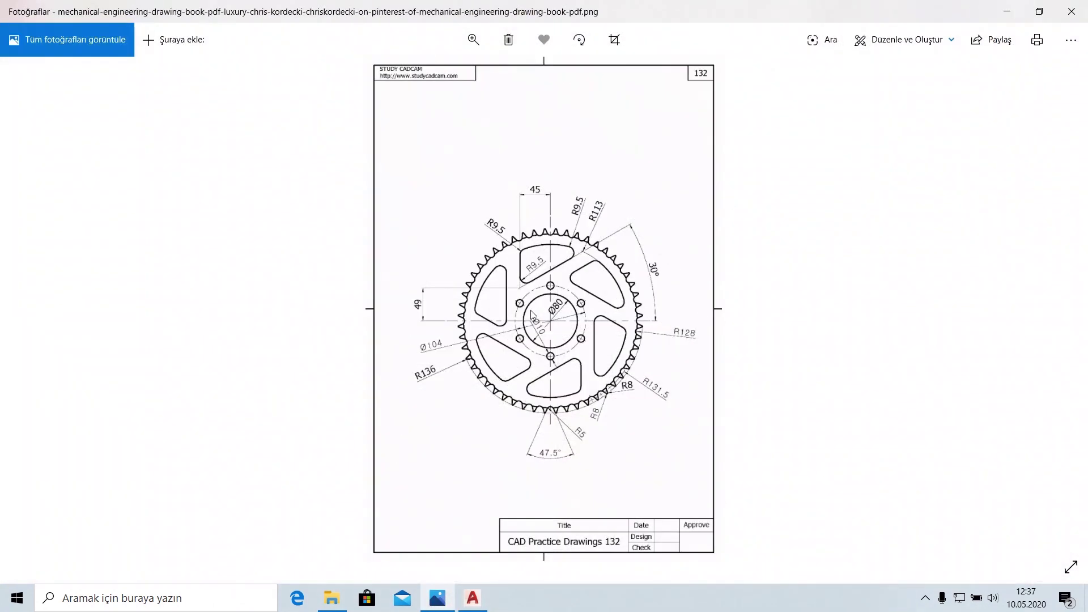
{"action": "double_click", "coordinate": [543, 271]}
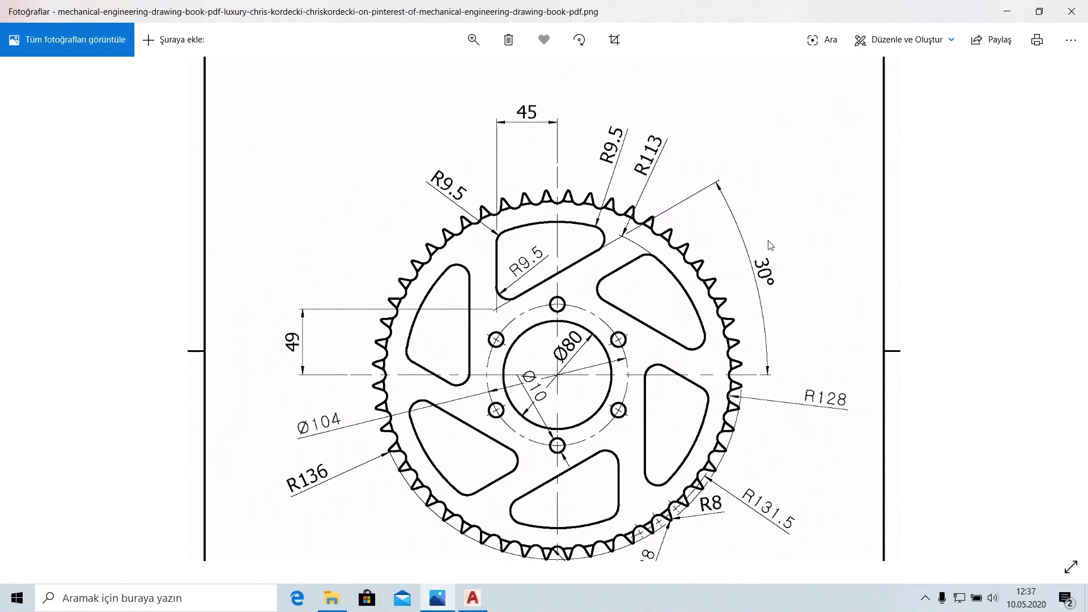
{"action": "left_click", "coordinate": [440, 599]}
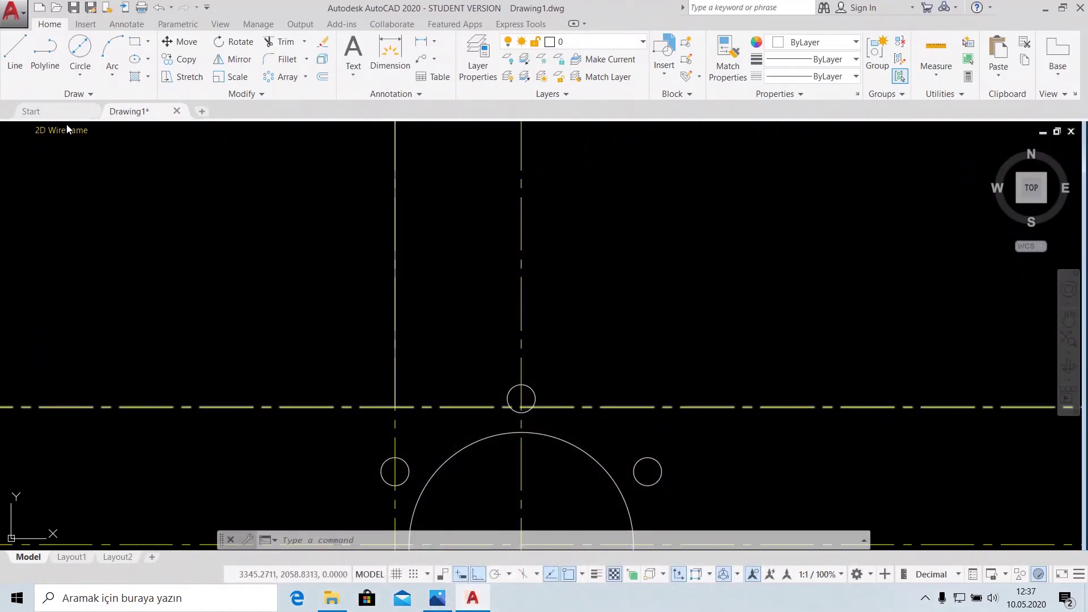
With Ortho off, draw a 30° line from the upper offset intersection, then view the reference.
{"action": "left_click", "coordinate": [15, 54]}
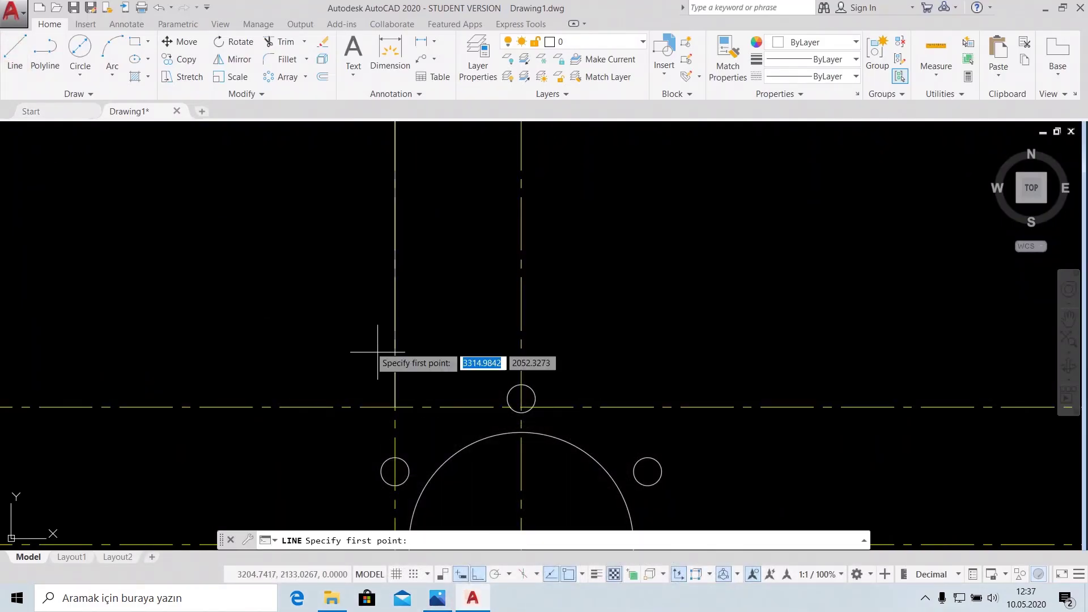
{"action": "left_click", "coordinate": [395, 407]}
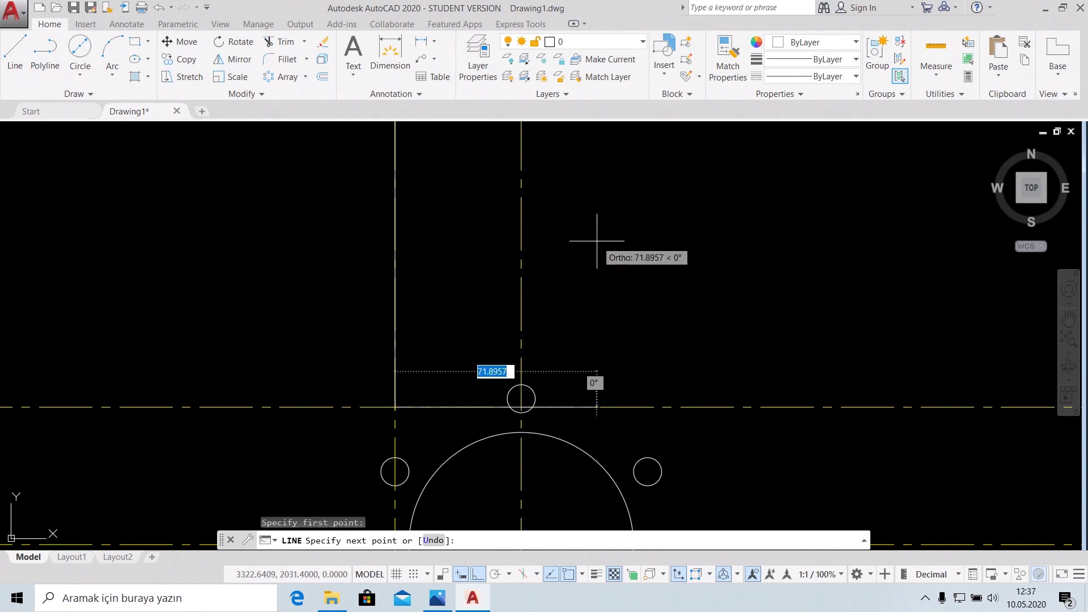
{"action": "key", "text": "F8"}
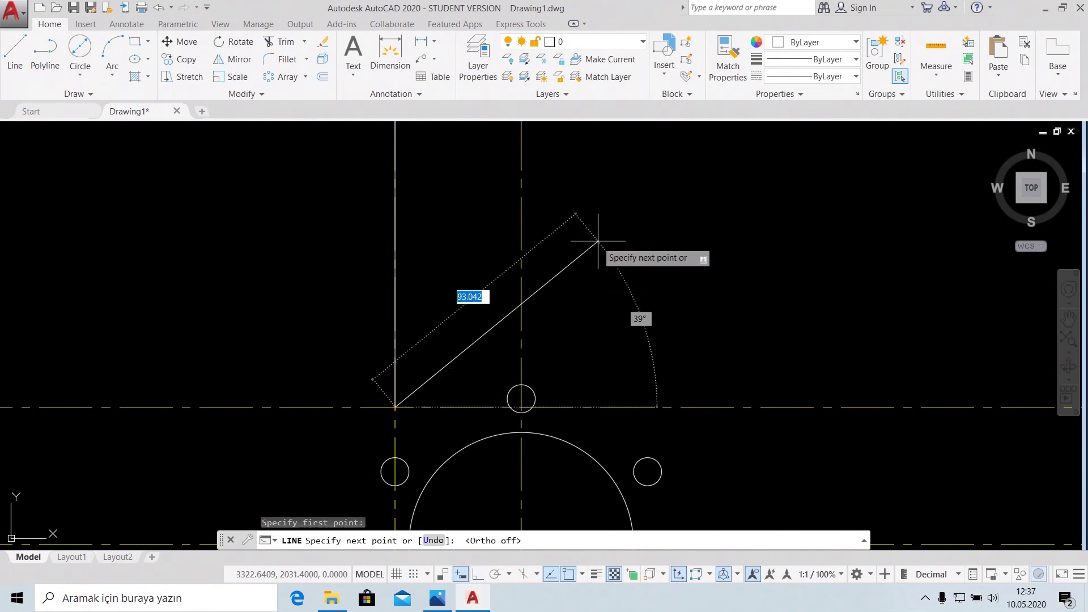
{"action": "key", "text": "Tab"}
{"action": "type", "text": "30"}
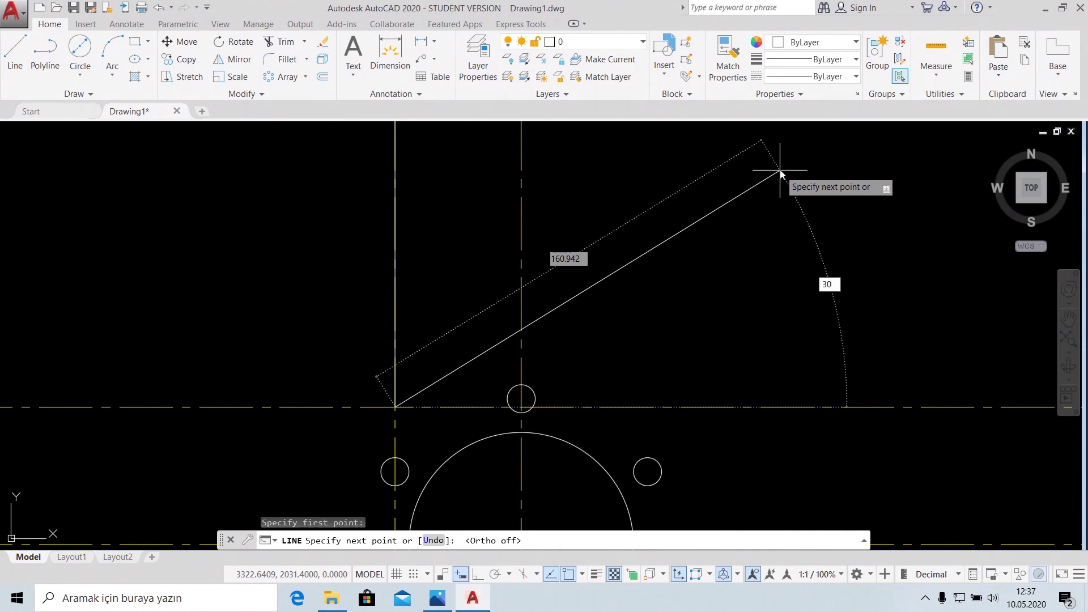
{"action": "key", "text": "Return"}
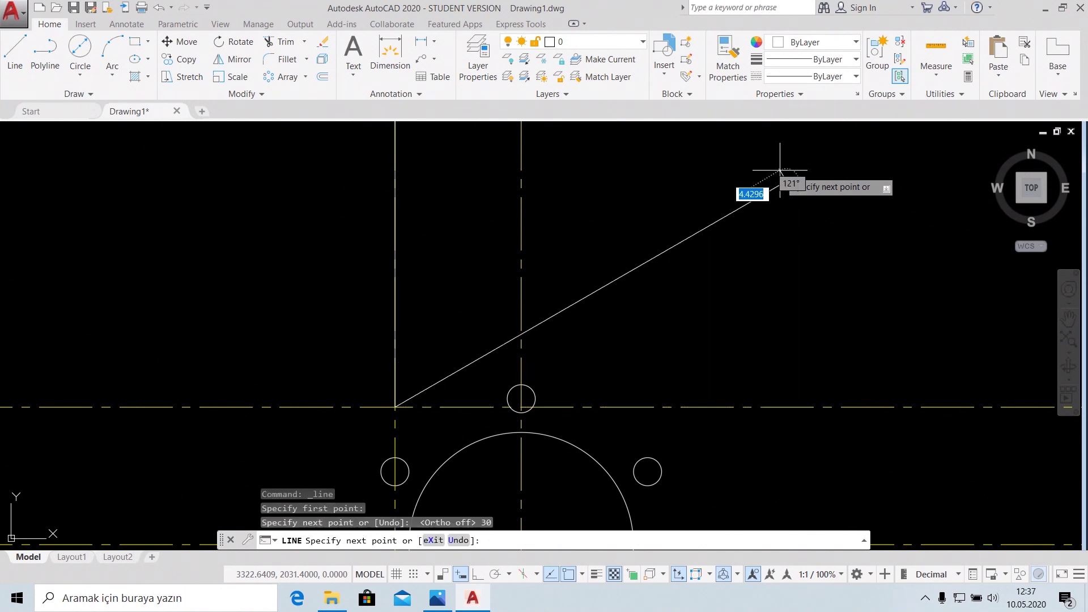
{"action": "right_click", "coordinate": [812, 276]}
{"action": "left_click", "coordinate": [824, 278]}
{"action": "scroll", "coordinate": [772, 296], "scroll_direction": "down", "scroll_amount": 2}
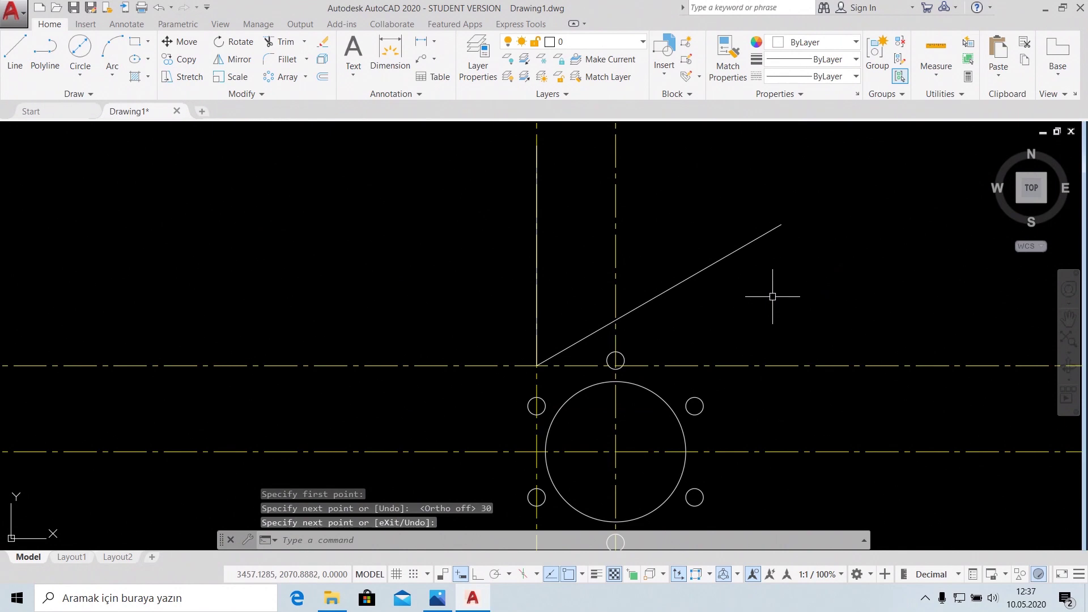
{"action": "left_click", "coordinate": [437, 598]}
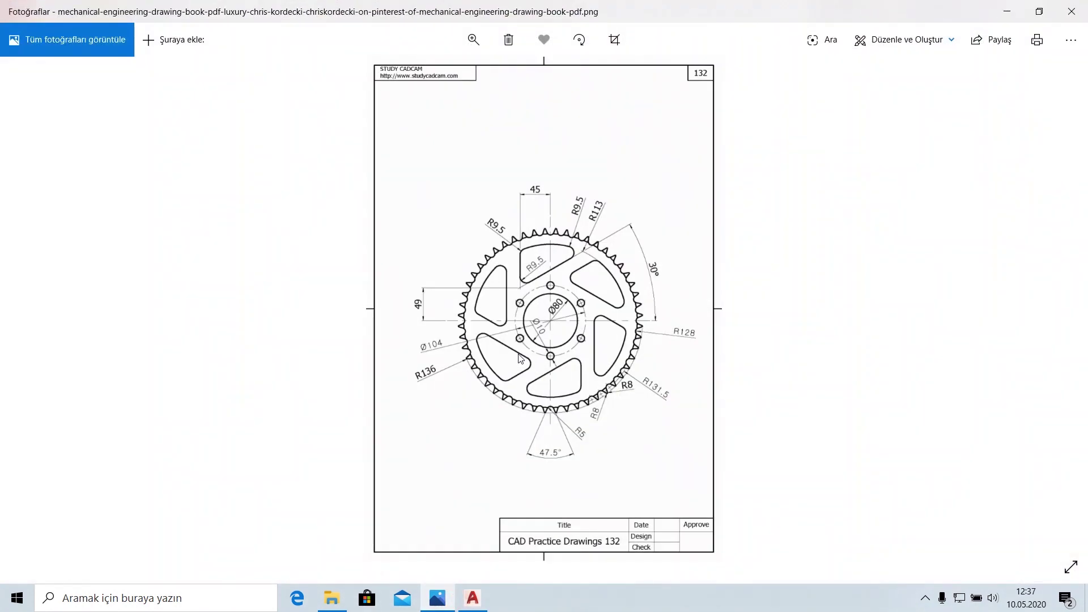
Zoom into the reference to read the R9.5, 45 and 30° cutout dimensions, then return.
{"action": "double_click", "coordinate": [542, 279]}
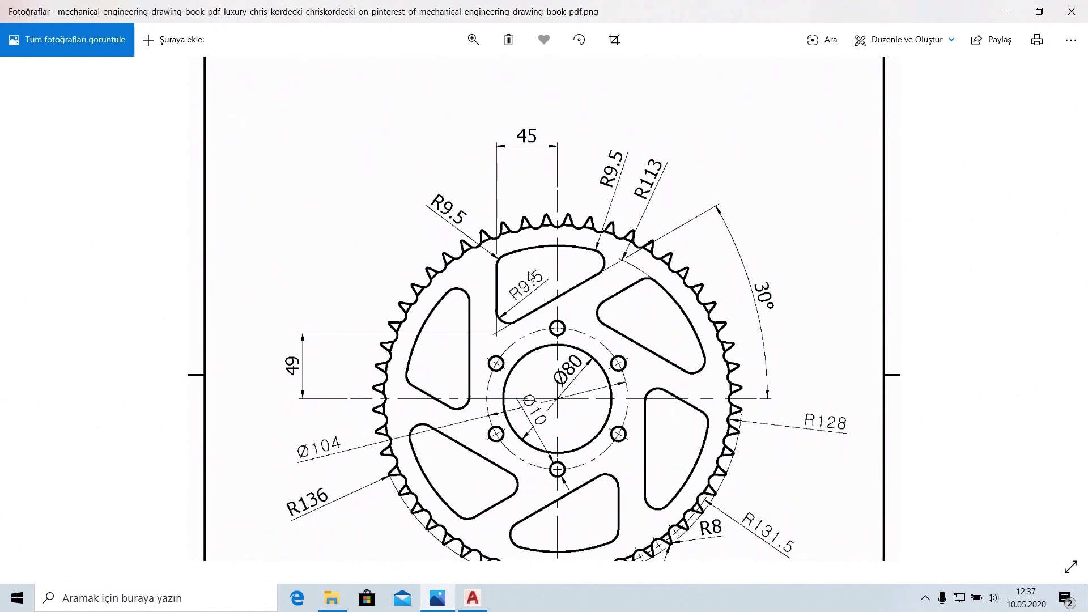
{"action": "left_click", "coordinate": [473, 597]}
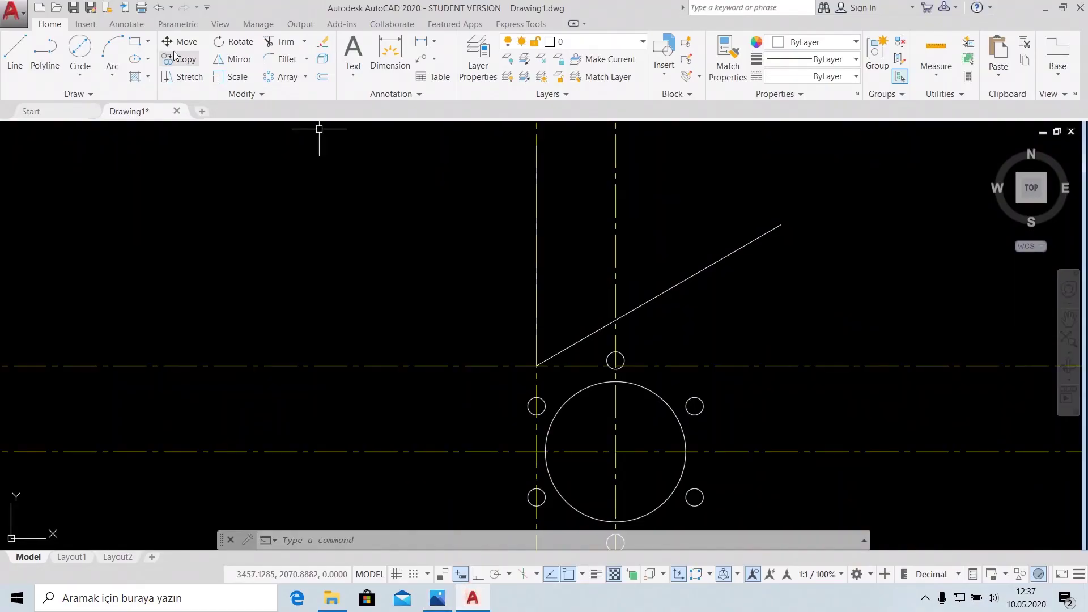
Delete the upper horizontal and left vertical construction centre lines.
{"action": "left_click", "coordinate": [80, 75]}
{"action": "left_click", "coordinate": [105, 216]}
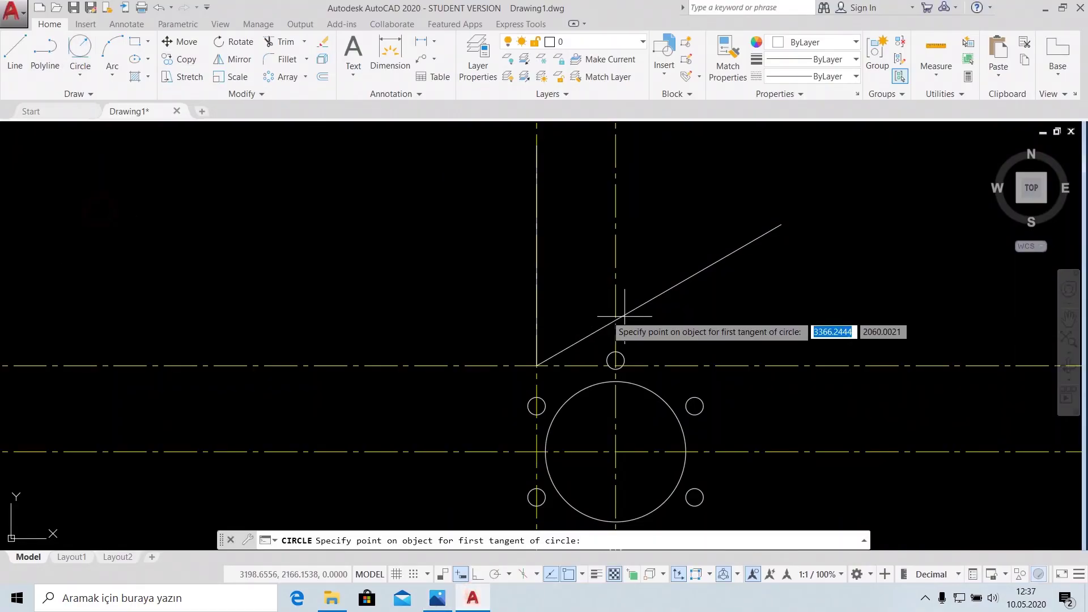
{"action": "scroll", "coordinate": [606, 294], "scroll_direction": "up", "scroll_amount": 1}
{"action": "scroll", "coordinate": [605, 300], "scroll_direction": "down", "scroll_amount": 2}
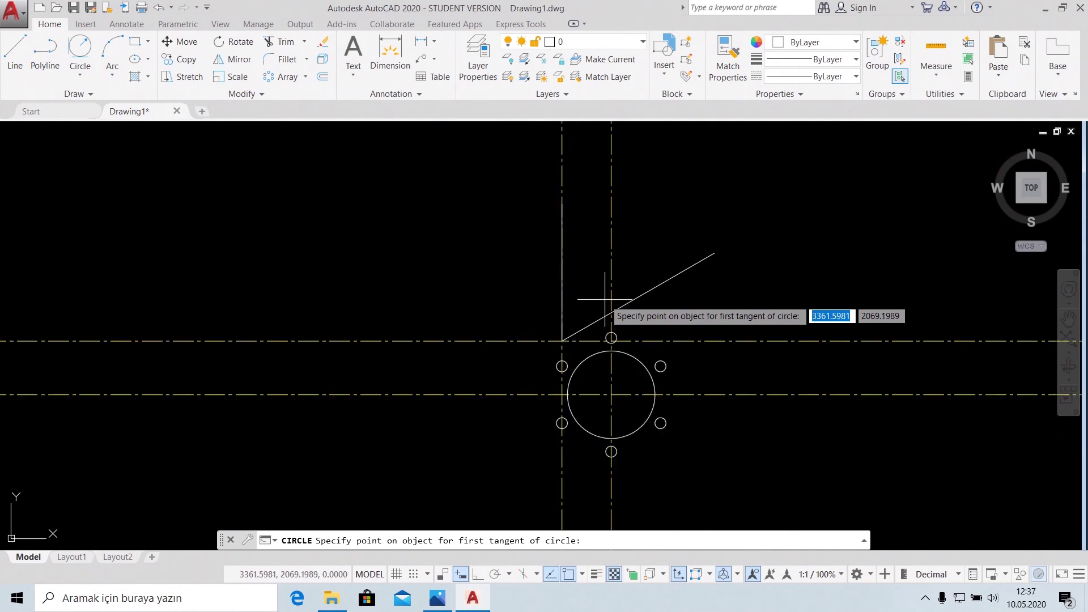
{"action": "key", "text": "Escape"}
{"action": "left_click", "coordinate": [486, 339]}
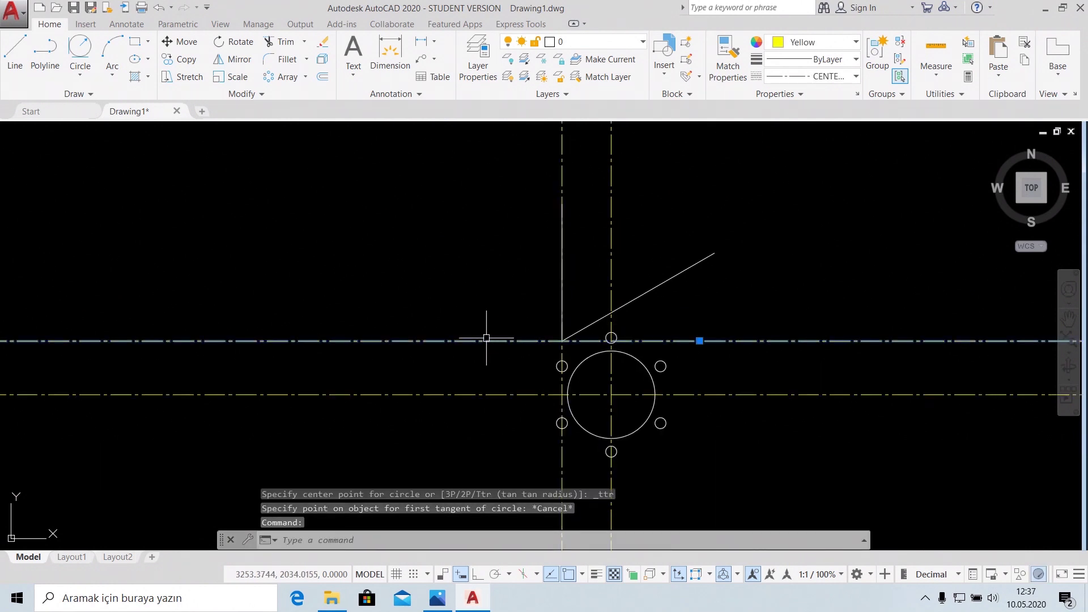
{"action": "key", "text": "Delete"}
{"action": "left_click", "coordinate": [561, 479]}
{"action": "key", "text": "Delete"}
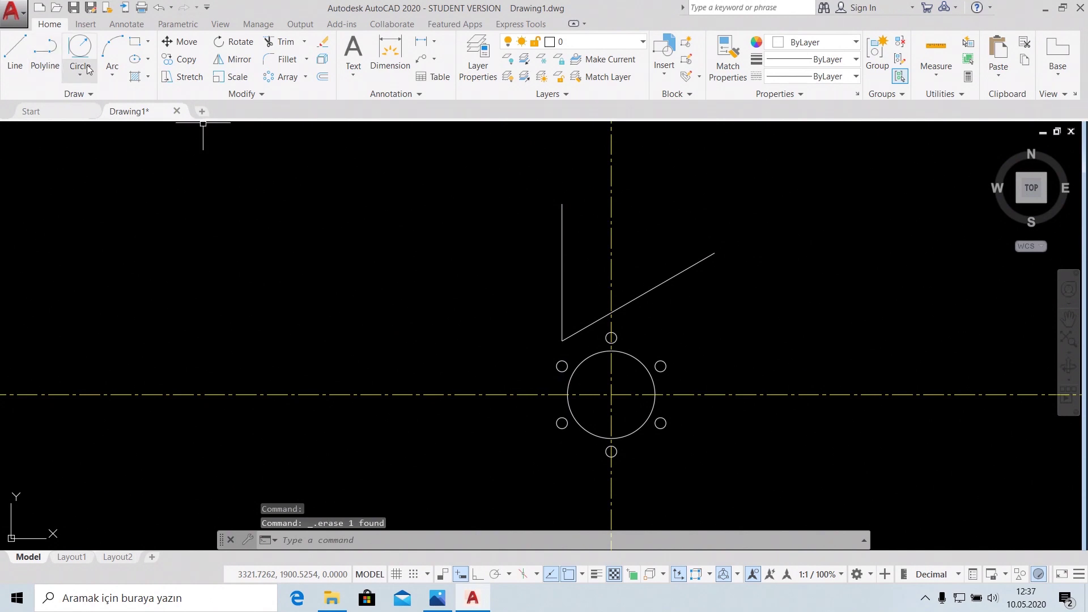
Draw an R9.5 circle tangent to the vertical and 30° lines, then check the reference.
{"action": "left_click", "coordinate": [88, 68]}
{"action": "left_click", "coordinate": [93, 221]}
{"action": "scroll", "coordinate": [575, 304], "scroll_direction": "up", "scroll_amount": 5}
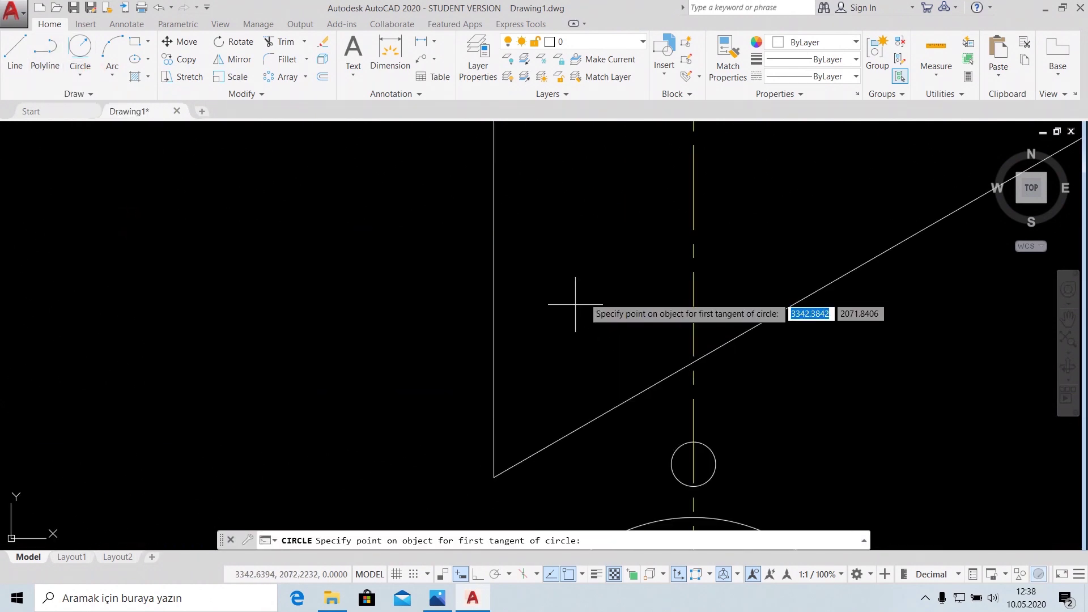
{"action": "left_click", "coordinate": [494, 376]}
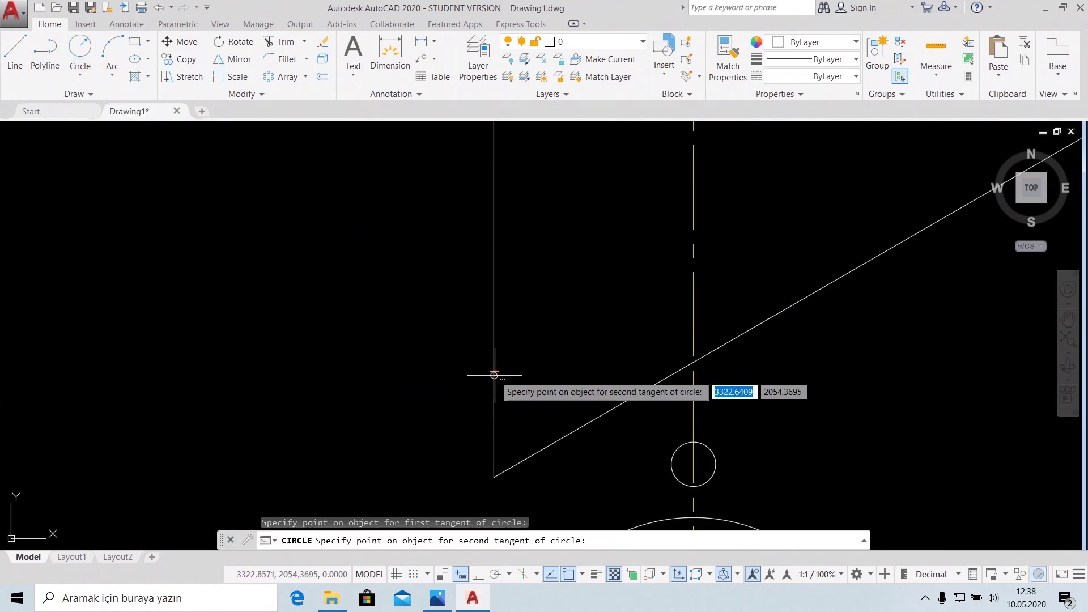
{"action": "left_click", "coordinate": [581, 426]}
{"action": "type", "text": "9.5"}
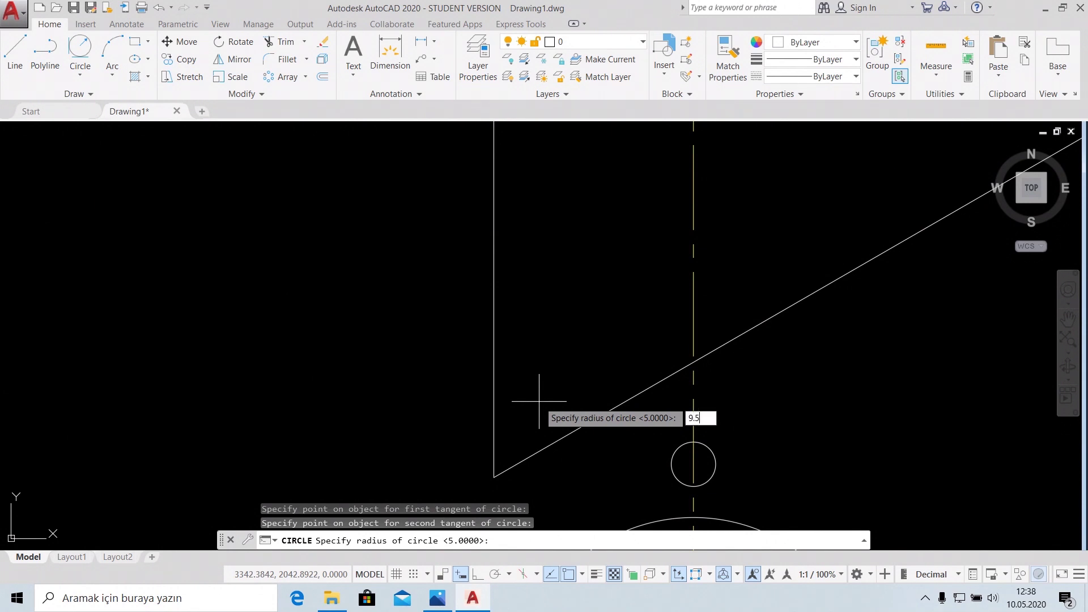
{"action": "key", "text": "Return"}
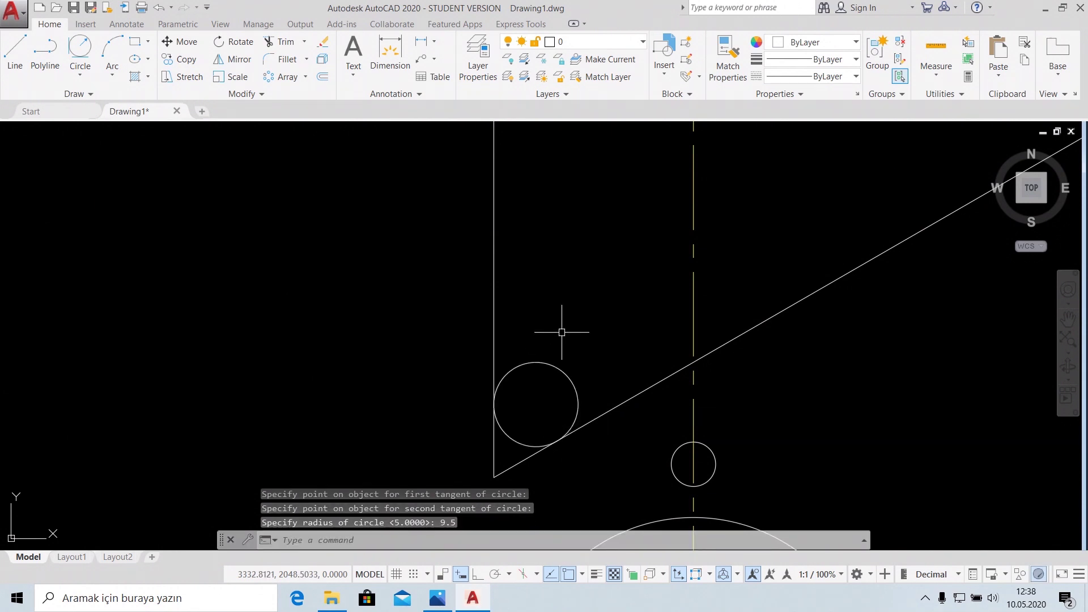
{"action": "scroll", "coordinate": [562, 332], "scroll_direction": "down", "scroll_amount": 4}
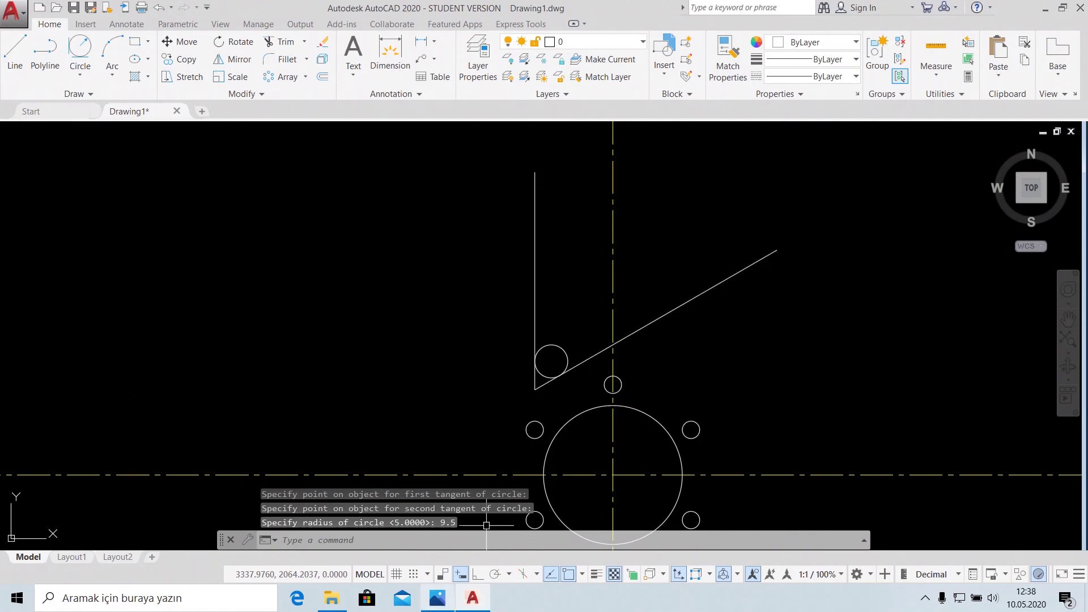
{"action": "left_click", "coordinate": [437, 604]}
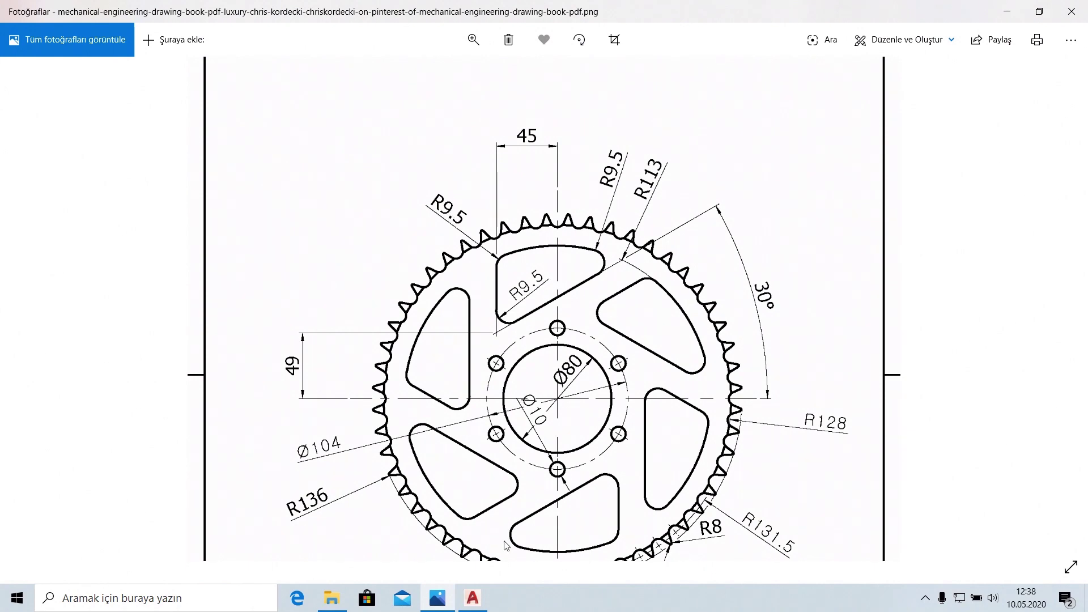
{"action": "left_click", "coordinate": [471, 598]}
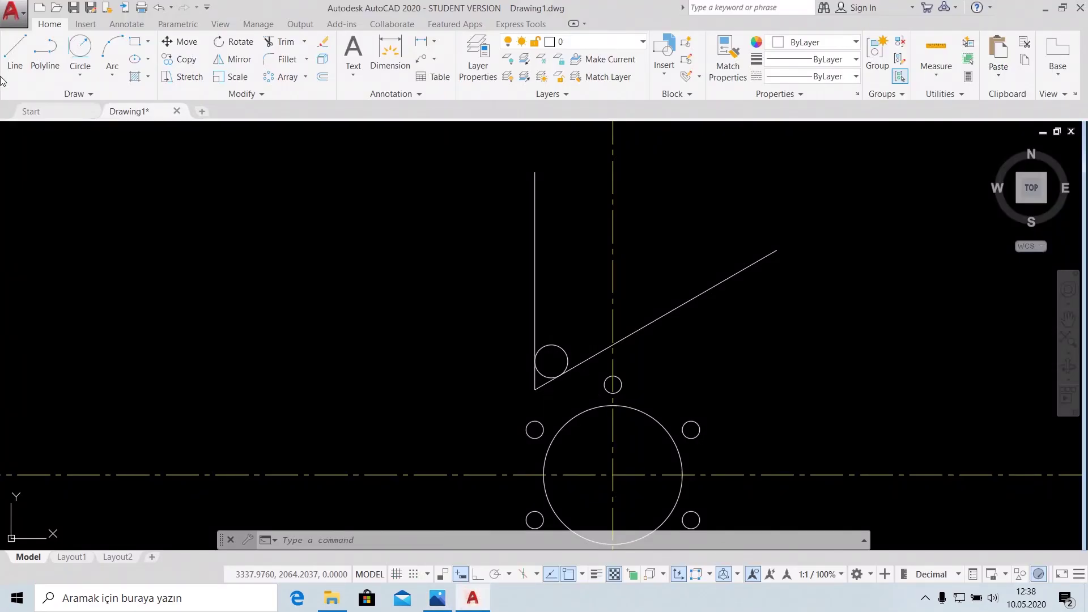
Draw an R113 circle centred on the hub centre.
{"action": "left_click", "coordinate": [83, 71]}
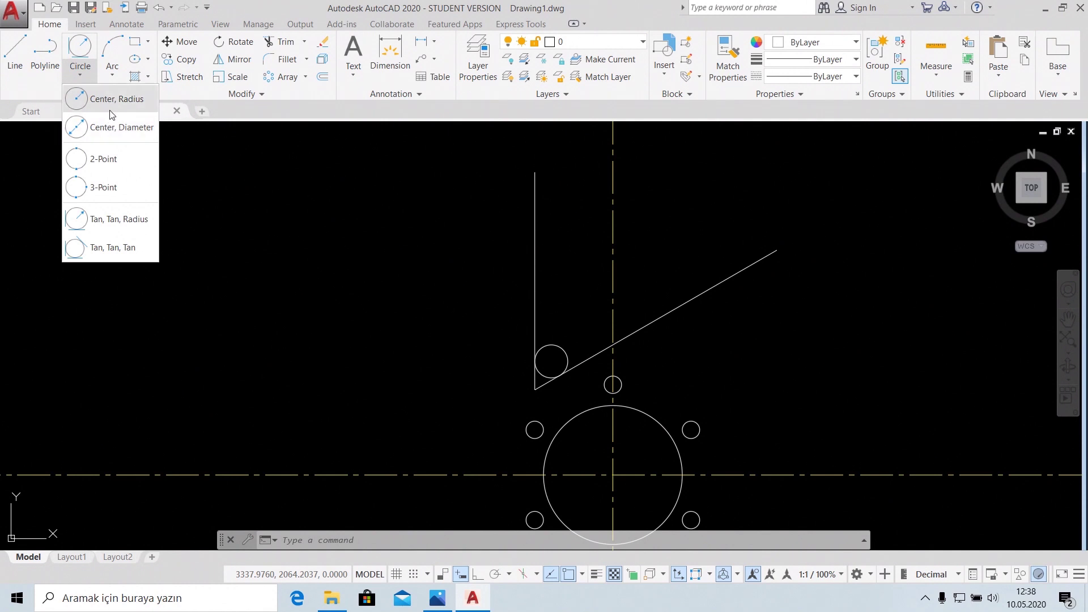
{"action": "left_click", "coordinate": [108, 100]}
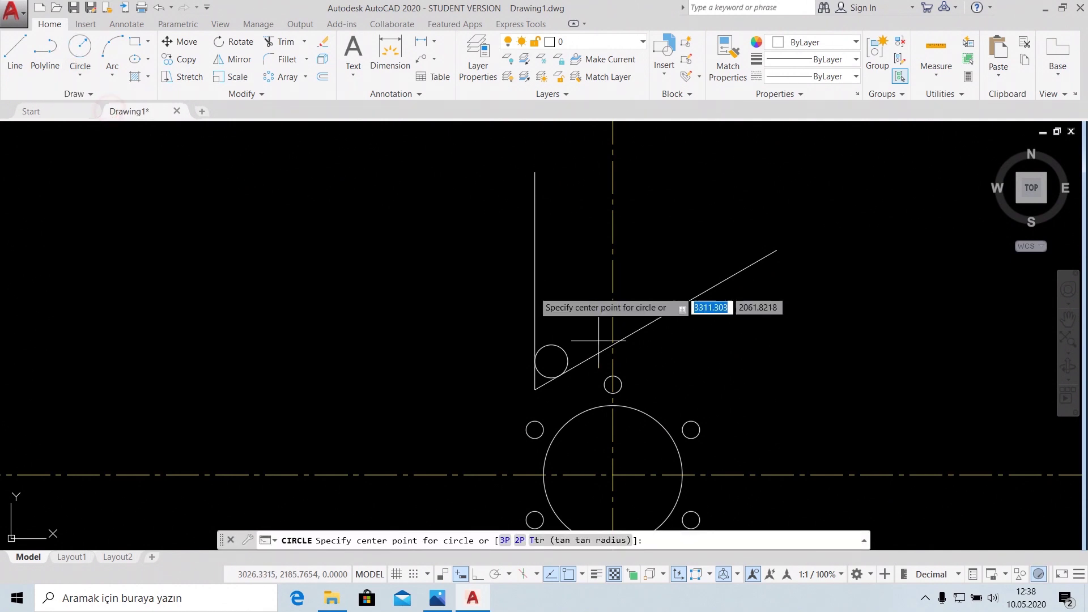
{"action": "left_click", "coordinate": [612, 474]}
{"action": "type", "text": "113"}
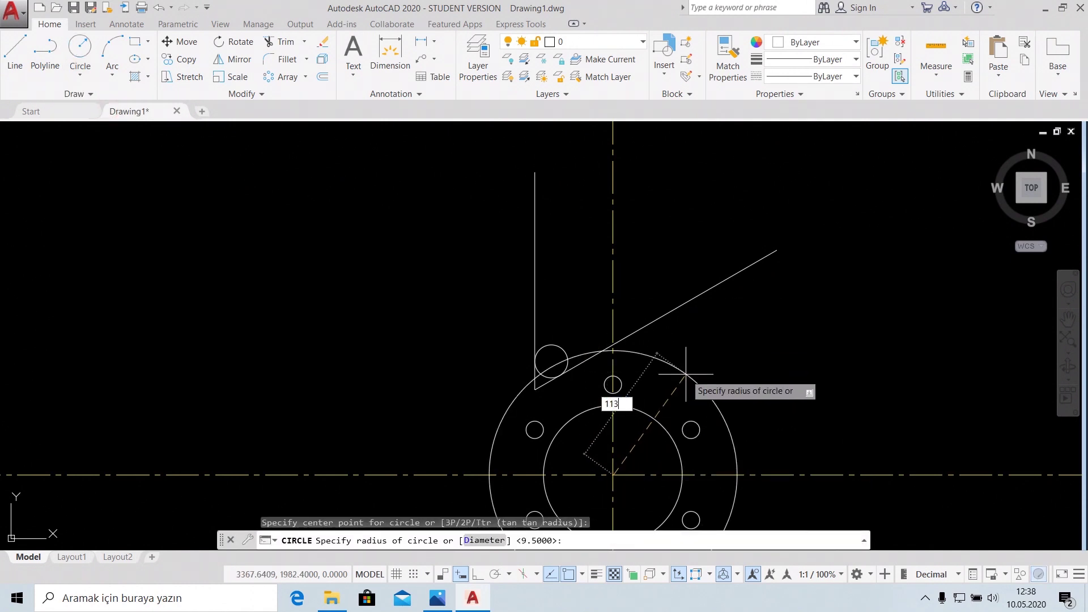
{"action": "key", "text": "Return"}
{"action": "right_click", "coordinate": [823, 278]}
{"action": "key", "text": "Escape"}
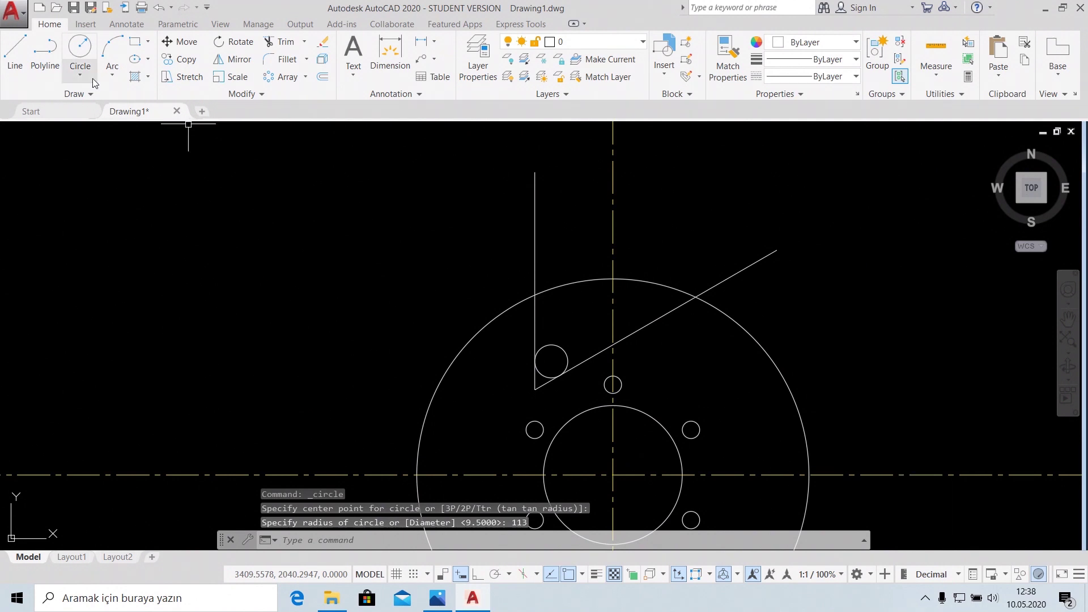
Draw an R9.5 circle tangent to the R113 circle and the vertical line.
{"action": "left_click", "coordinate": [81, 75]}
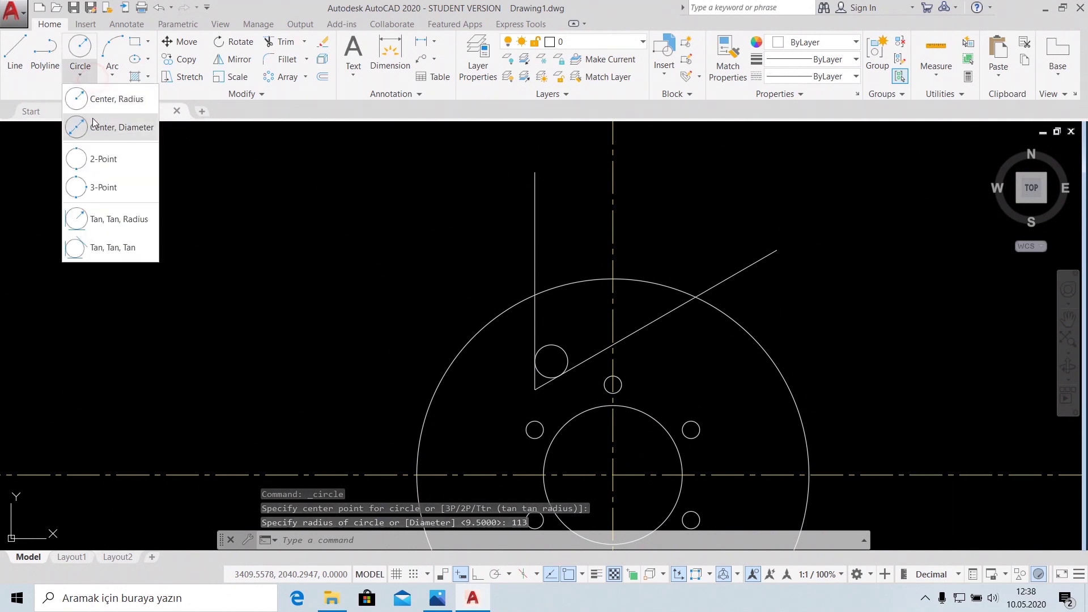
{"action": "left_click", "coordinate": [112, 221]}
{"action": "scroll", "coordinate": [485, 291], "scroll_direction": "up", "scroll_amount": 2}
{"action": "scroll", "coordinate": [448, 287], "scroll_direction": "up", "scroll_amount": 2}
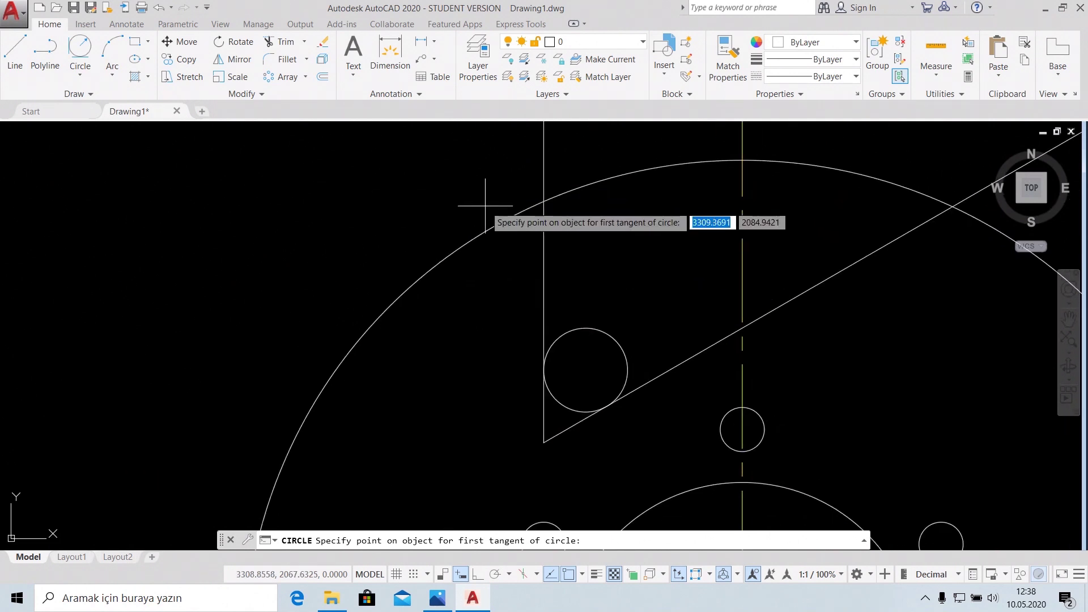
{"action": "left_click", "coordinate": [597, 183]}
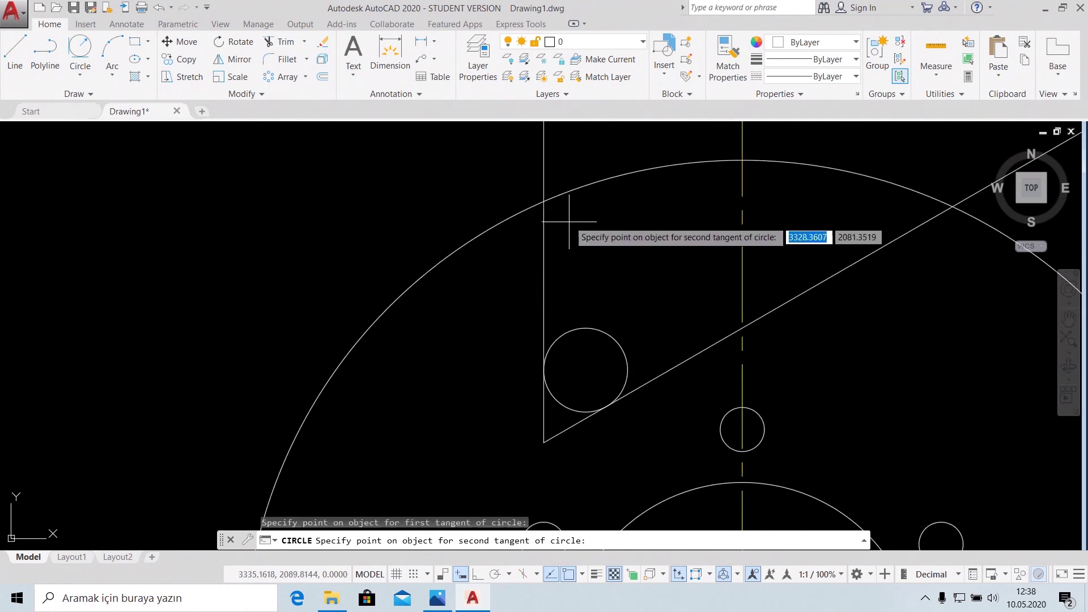
{"action": "left_click", "coordinate": [548, 234]}
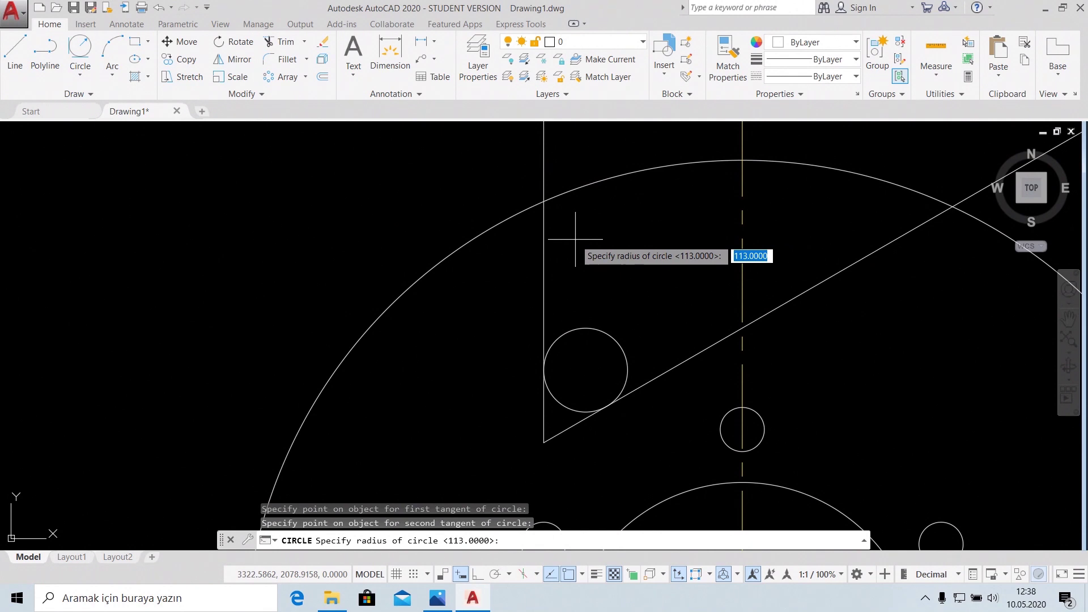
{"action": "type", "text": "5"}
{"action": "key", "text": "Return"}
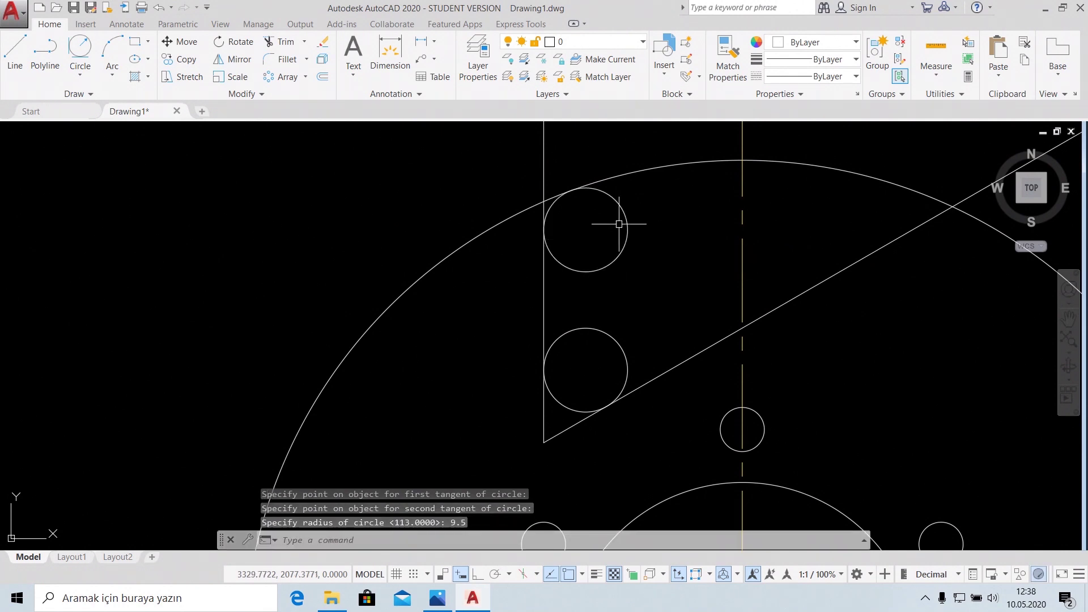
Draw a second R9.5 circle tangent to the R113 circle and the slanted line.
{"action": "left_click", "coordinate": [79, 46]}
{"action": "left_click", "coordinate": [875, 174]}
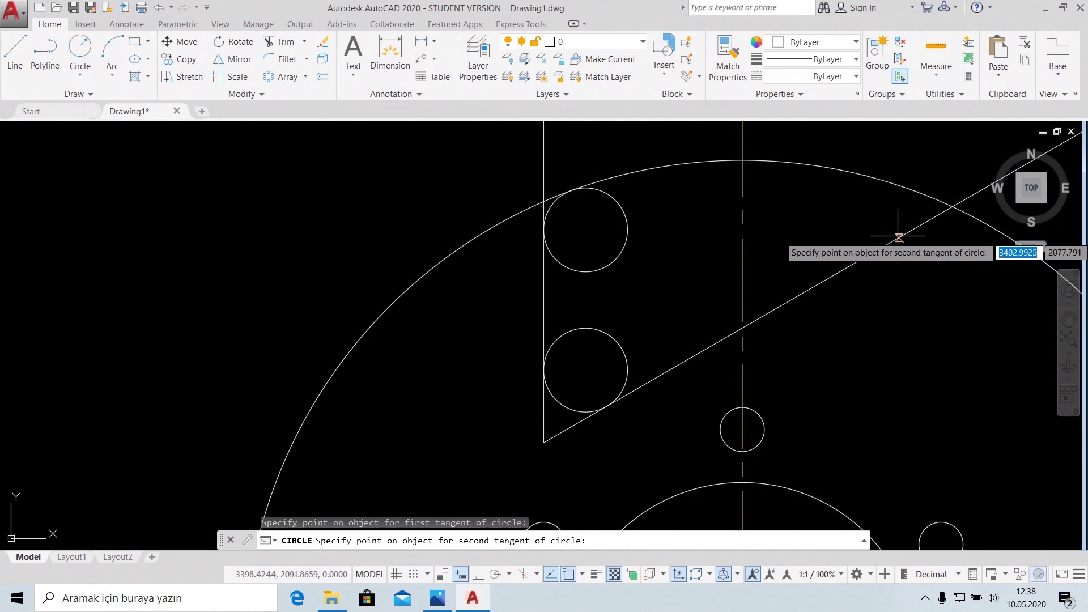
{"action": "left_click", "coordinate": [899, 234]}
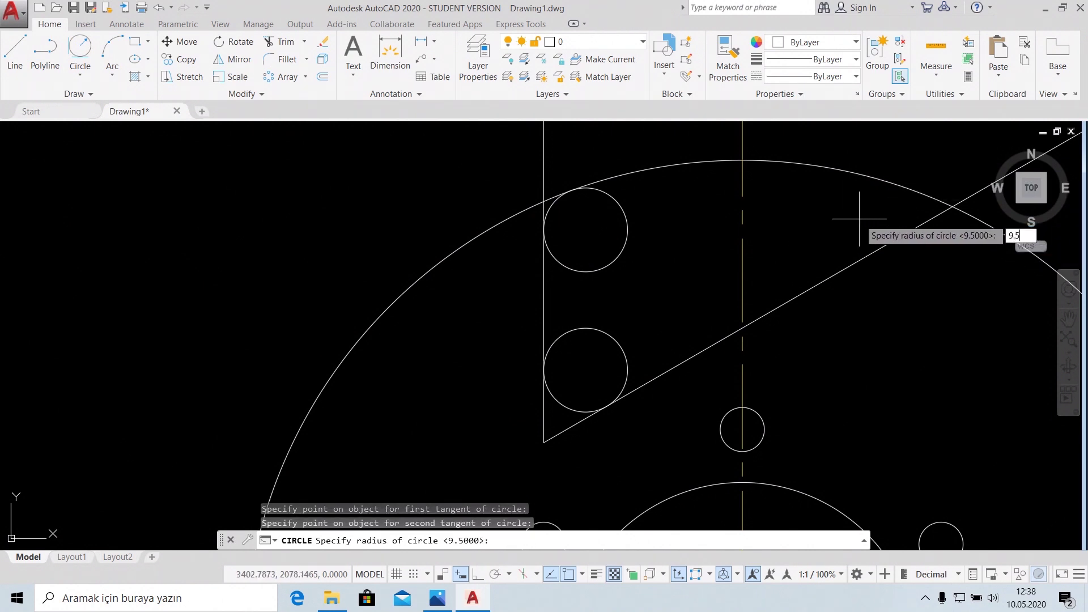
{"action": "key", "text": "Return"}
{"action": "scroll", "coordinate": [923, 323], "scroll_direction": "down", "scroll_amount": 2}
{"action": "scroll", "coordinate": [850, 334], "scroll_direction": "down", "scroll_amount": 1}
{"action": "scroll", "coordinate": [782, 283], "scroll_direction": "down", "scroll_amount": 1}
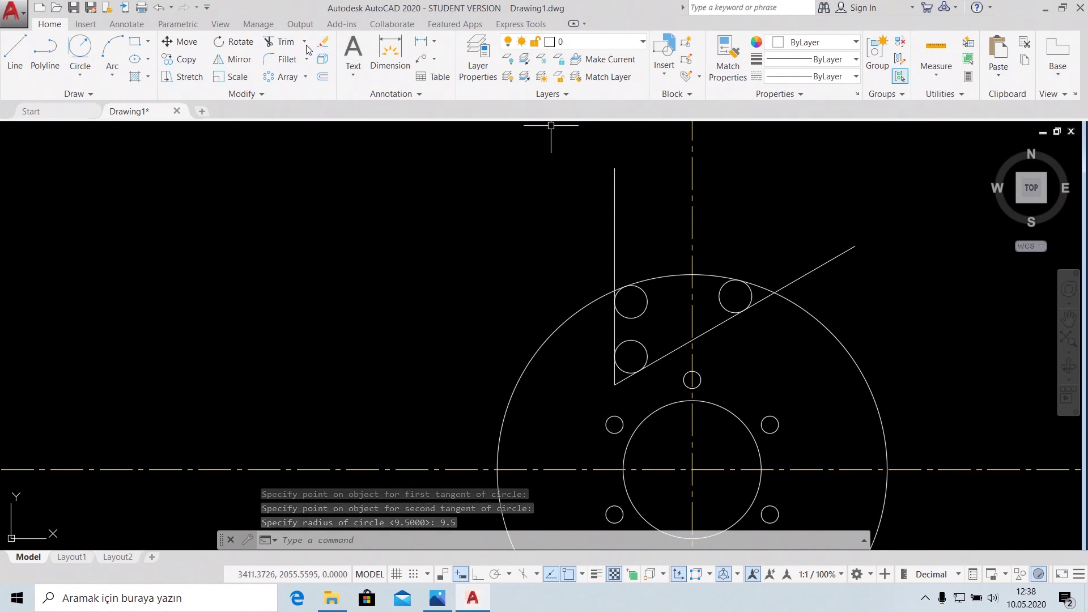
Trim the vertical line, slanted line and big arc back to the cutout outline.
{"action": "left_click", "coordinate": [284, 42]}
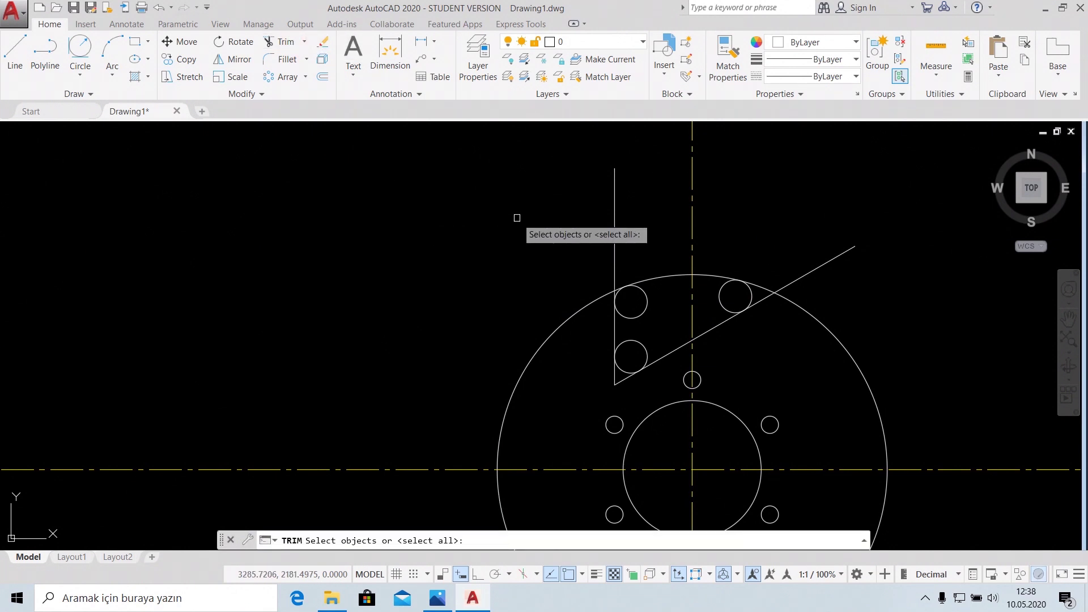
{"action": "key", "text": "Return"}
{"action": "left_click", "coordinate": [614, 223]}
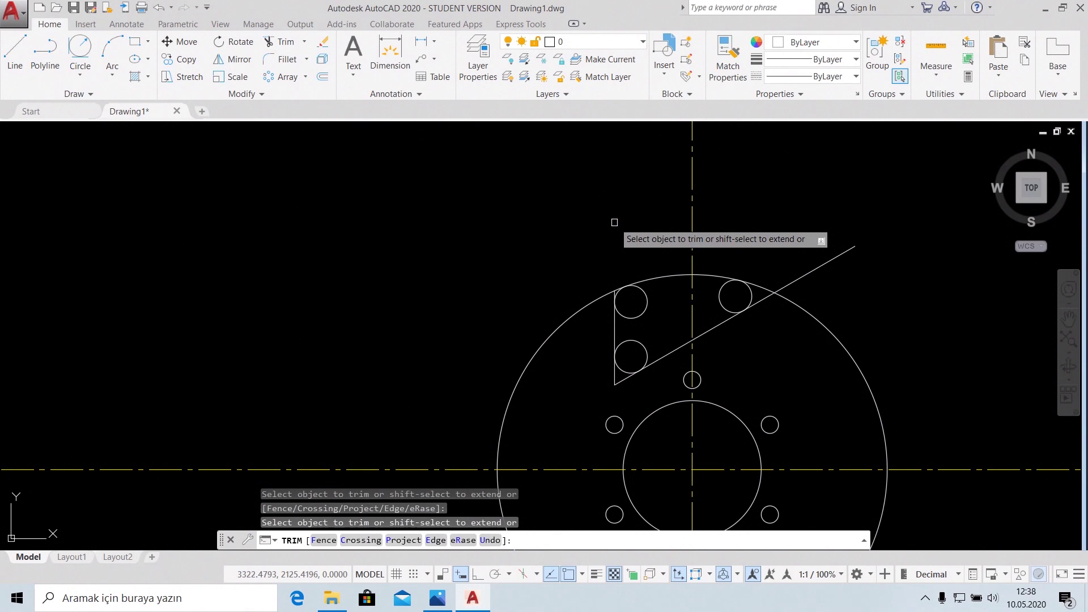
{"action": "scroll", "coordinate": [588, 246], "scroll_direction": "up", "scroll_amount": 2}
{"action": "scroll", "coordinate": [868, 250], "scroll_direction": "down", "scroll_amount": 1}
{"action": "middle_click_drag", "start_coordinate": [731, 227], "coordinate": [506, 53]}
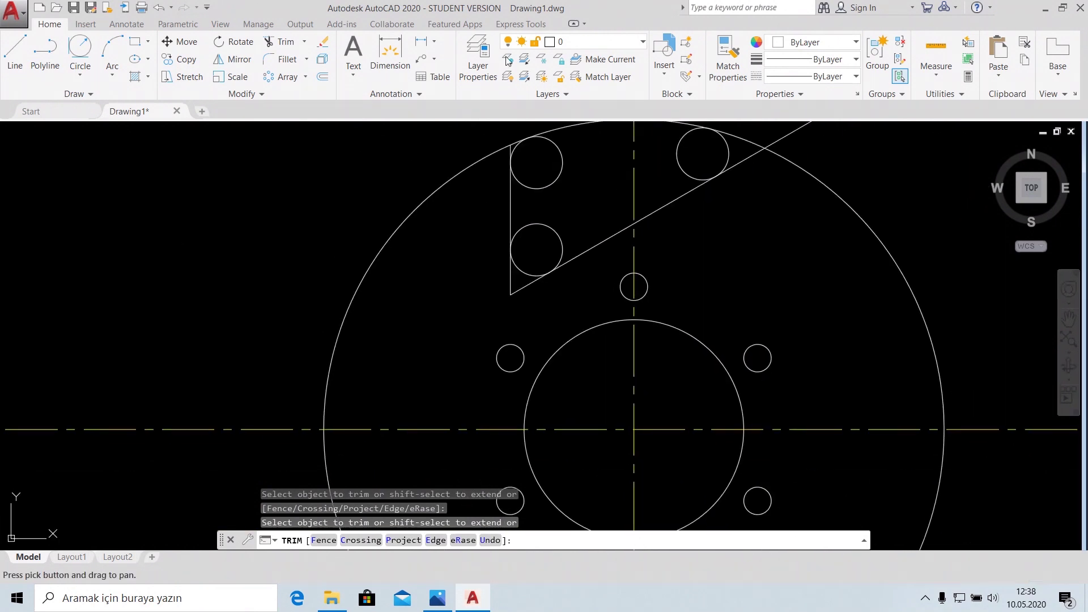
{"action": "scroll", "coordinate": [793, 228], "scroll_direction": "down", "scroll_amount": 1}
{"action": "scroll", "coordinate": [799, 240], "scroll_direction": "down", "scroll_amount": 1}
{"action": "scroll", "coordinate": [777, 272], "scroll_direction": "up", "scroll_amount": 1}
{"action": "left_click", "coordinate": [753, 211]}
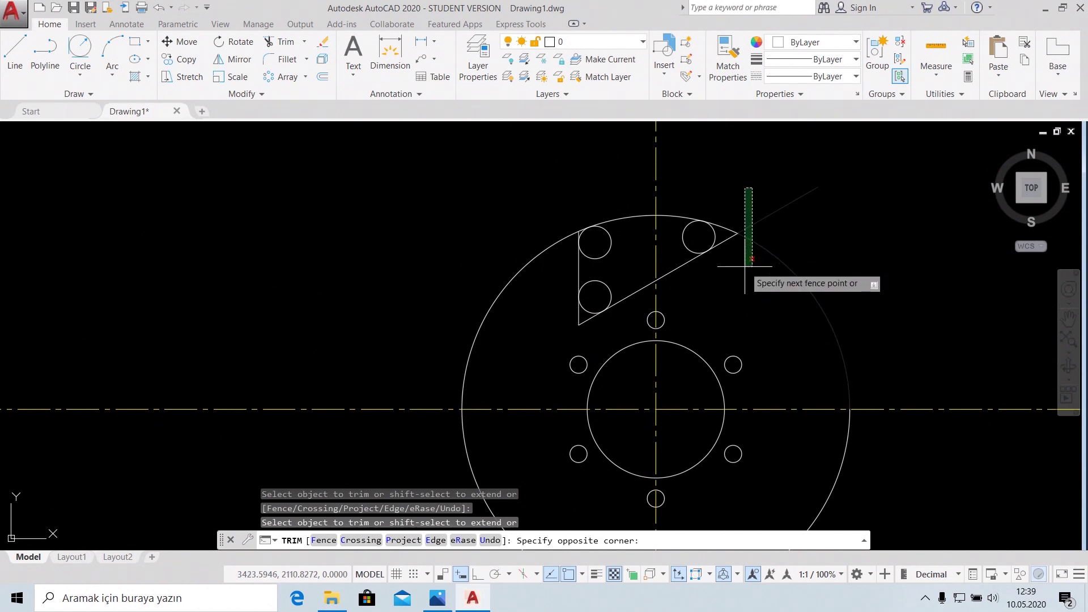
{"action": "left_click", "coordinate": [709, 291]}
{"action": "left_click", "coordinate": [629, 221]}
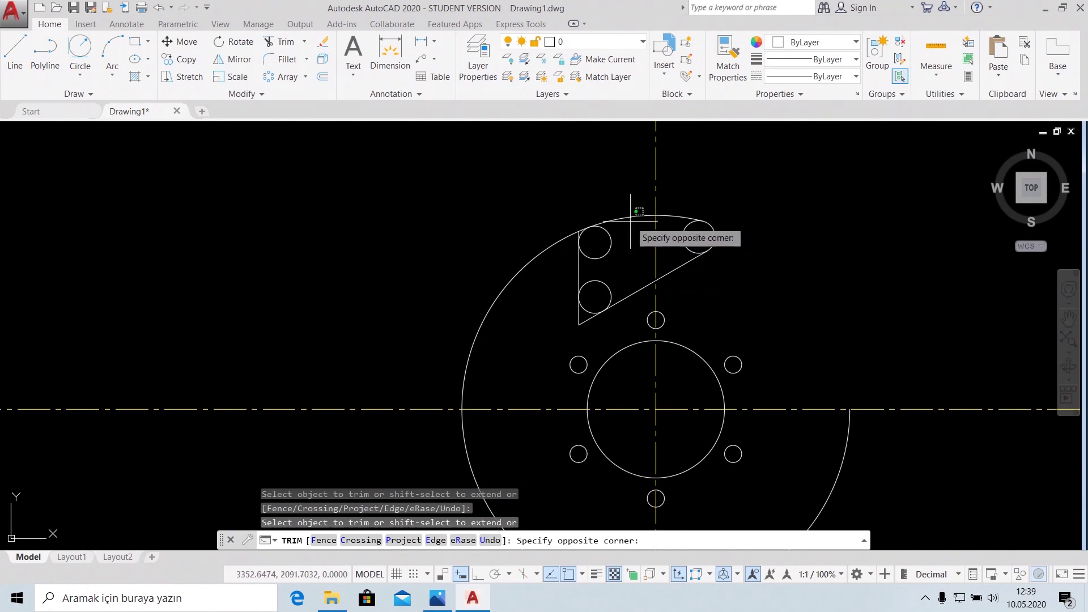
{"action": "left_click", "coordinate": [601, 211]}
{"action": "scroll", "coordinate": [594, 215], "scroll_direction": "up", "scroll_amount": 3}
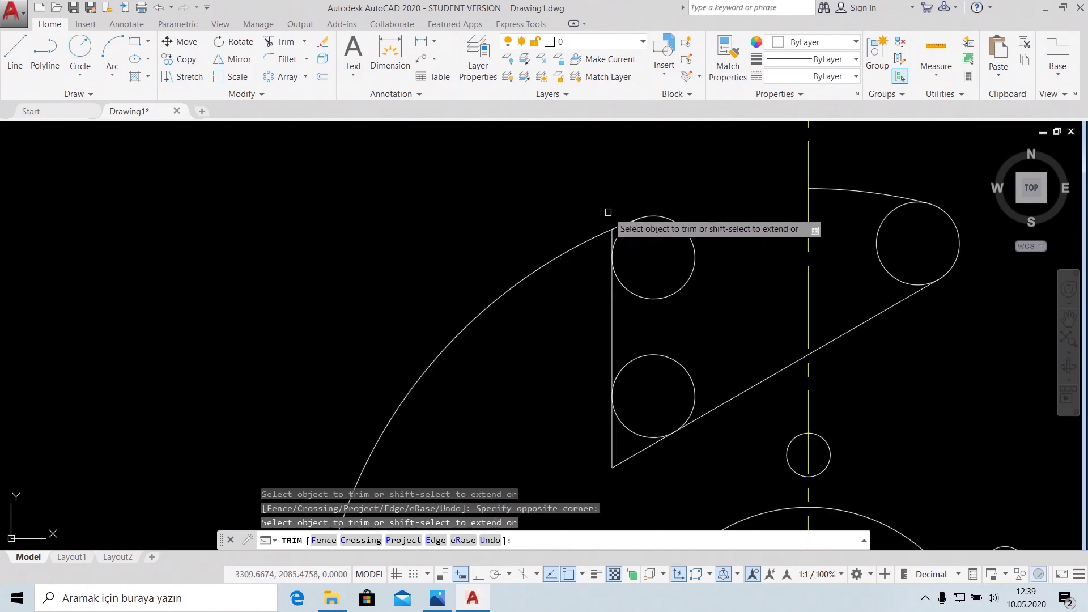
{"action": "left_click", "coordinate": [589, 237]}
{"action": "scroll", "coordinate": [622, 226], "scroll_direction": "up", "scroll_amount": 5}
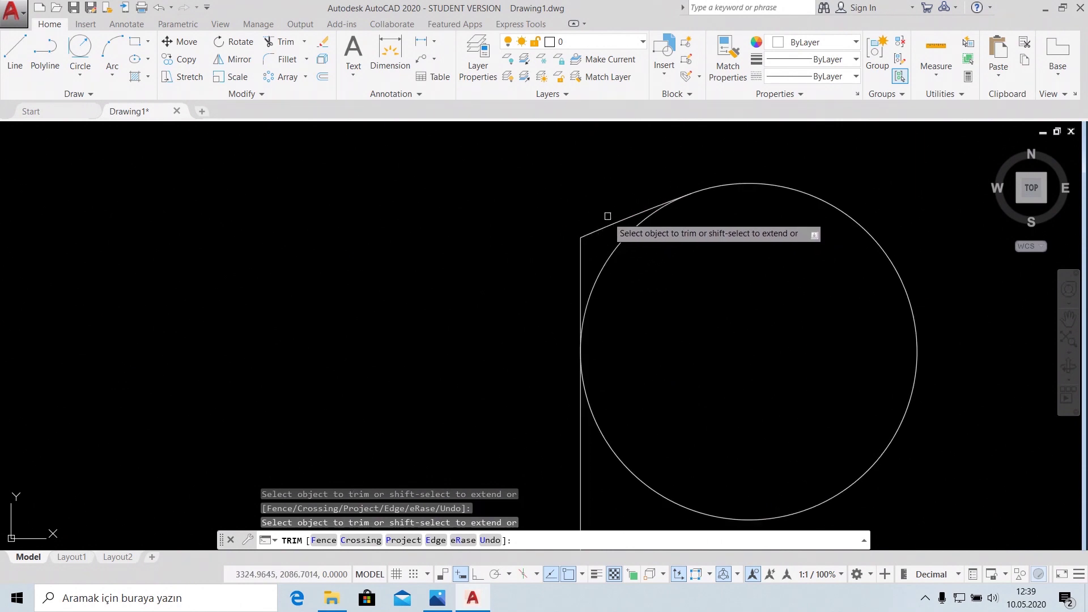
{"action": "scroll", "coordinate": [574, 262], "scroll_direction": "down", "scroll_amount": 3}
{"action": "scroll", "coordinate": [553, 243], "scroll_direction": "down", "scroll_amount": 2}
{"action": "scroll", "coordinate": [430, 318], "scroll_direction": "down", "scroll_amount": 1}
{"action": "scroll", "coordinate": [431, 318], "scroll_direction": "down", "scroll_amount": 2}
Trim the line ends and inner arcs of the R9.5 corner circles.
{"action": "left_click", "coordinate": [498, 400]}
{"action": "left_click", "coordinate": [456, 394]}
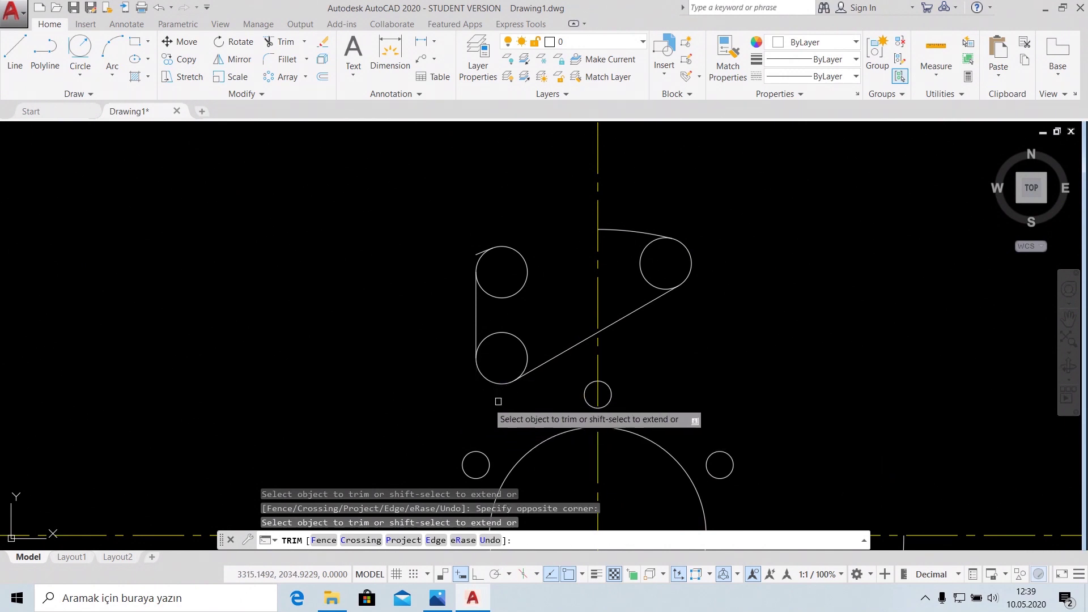
{"action": "left_click", "coordinate": [641, 254]}
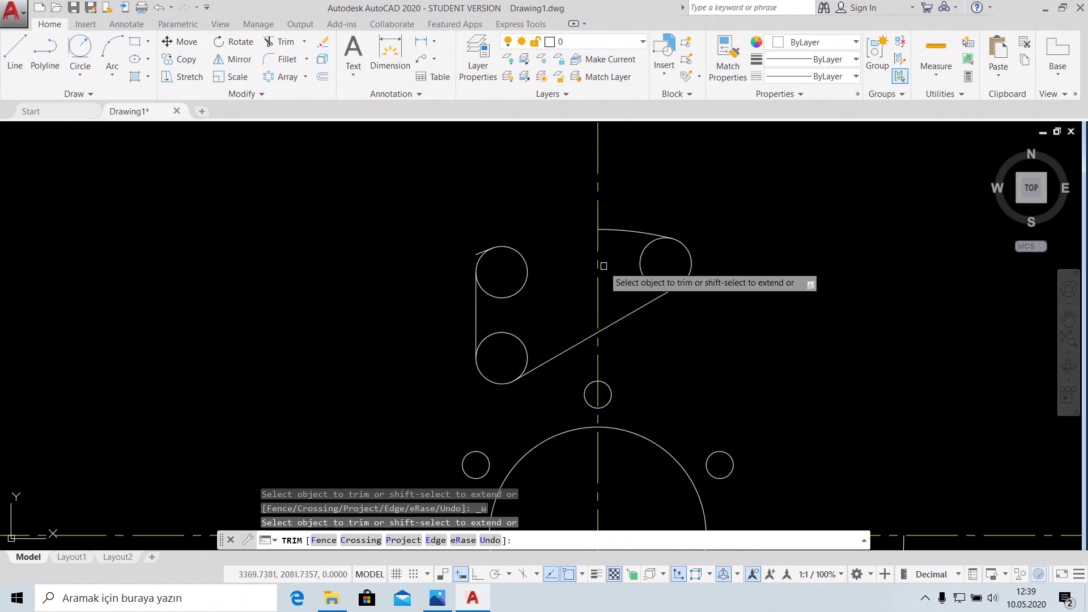
{"action": "scroll", "coordinate": [606, 269], "scroll_direction": "up", "scroll_amount": 8}
{"action": "scroll", "coordinate": [708, 312], "scroll_direction": "down", "scroll_amount": 6}
{"action": "scroll", "coordinate": [715, 315], "scroll_direction": "down", "scroll_amount": 2}
{"action": "scroll", "coordinate": [717, 313], "scroll_direction": "down", "scroll_amount": 2}
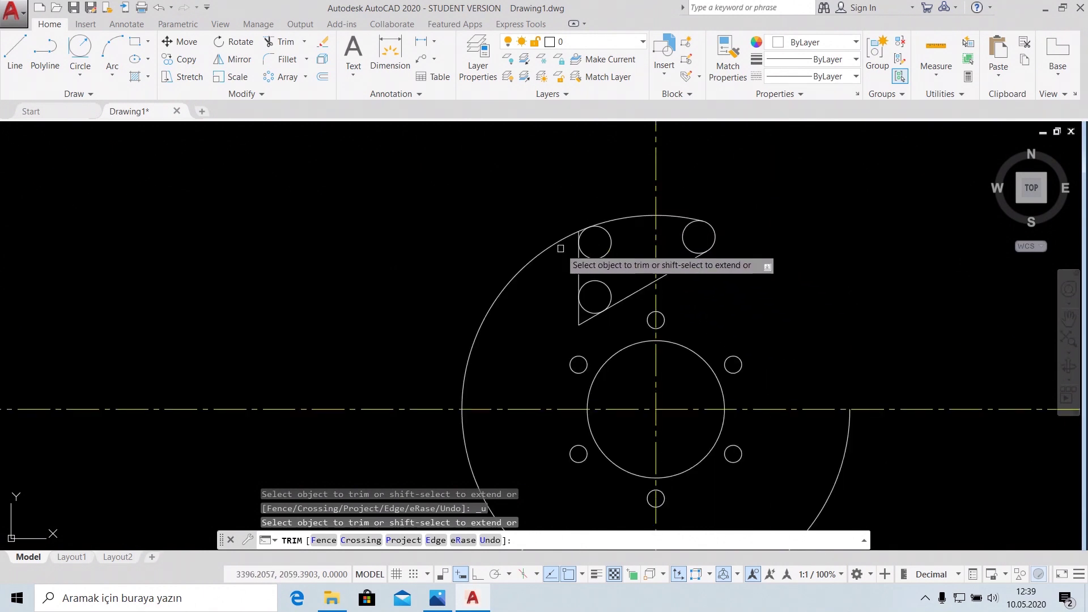
{"action": "scroll", "coordinate": [549, 244], "scroll_direction": "up", "scroll_amount": 3}
{"action": "scroll", "coordinate": [636, 325], "scroll_direction": "up", "scroll_amount": 3}
{"action": "left_click_drag", "start_coordinate": [445, 317], "coordinate": [353, 303]}
{"action": "scroll", "coordinate": [526, 362], "scroll_direction": "down", "scroll_amount": 5}
{"action": "left_click", "coordinate": [509, 310]}
{"action": "mouse_move", "coordinate": [627, 216]}
{"action": "left_mouse_down"}
{"action": "mouse_move", "coordinate": [654, 224]}
{"action": "mouse_move", "coordinate": [633, 237]}
{"action": "left_mouse_up"}
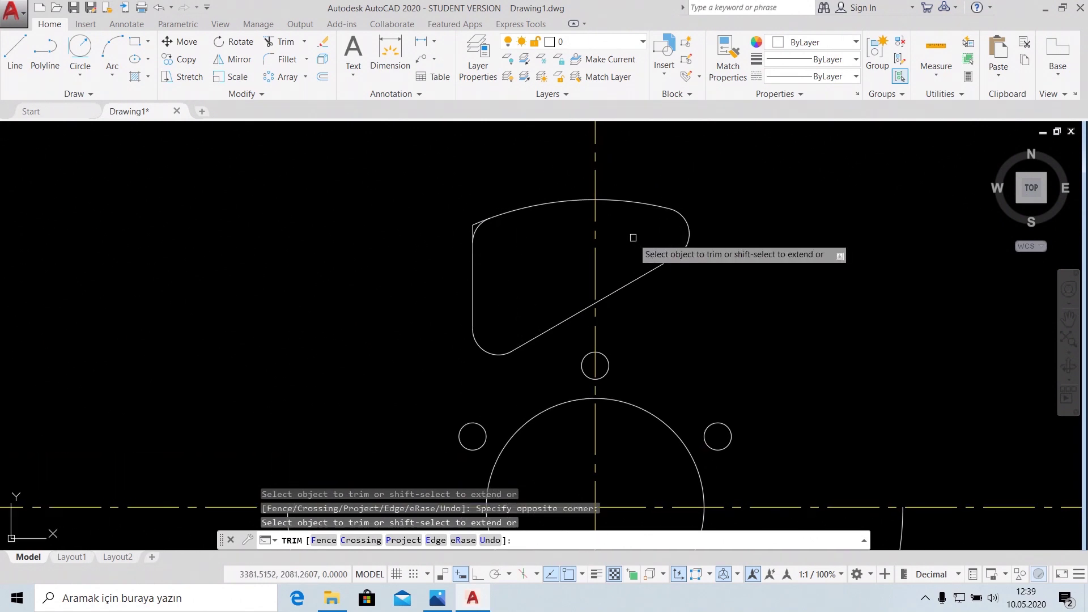
{"action": "scroll", "coordinate": [482, 241], "scroll_direction": "up", "scroll_amount": 2}
{"action": "scroll", "coordinate": [517, 296], "scroll_direction": "up", "scroll_amount": 1}
{"action": "scroll", "coordinate": [539, 347], "scroll_direction": "up", "scroll_amount": 1}
{"action": "scroll", "coordinate": [483, 259], "scroll_direction": "up", "scroll_amount": 2}
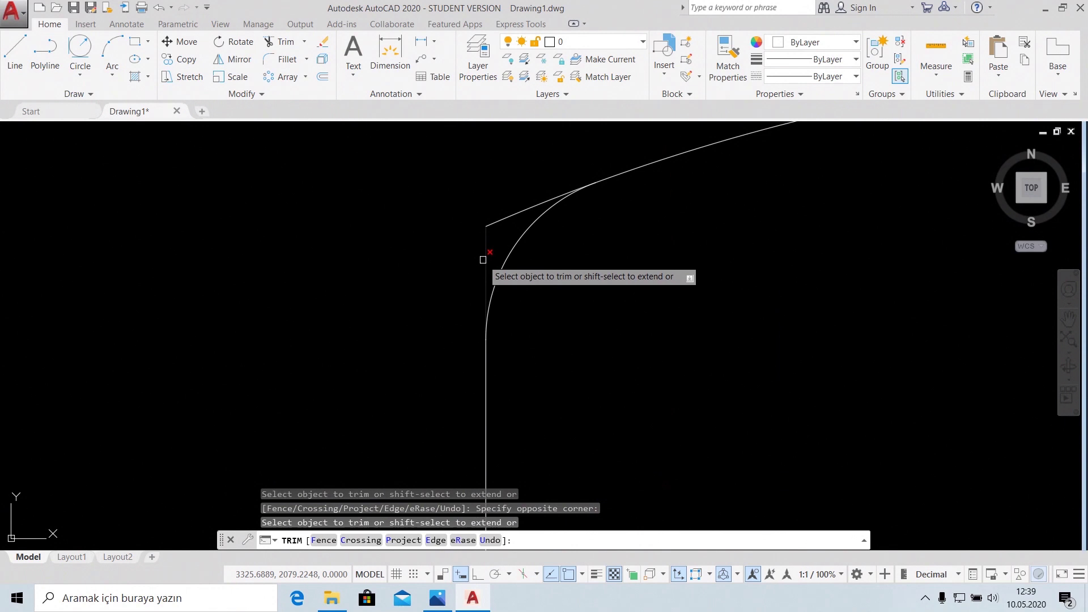
{"action": "middle_click_drag", "start_coordinate": [513, 213], "coordinate": [676, 294]}
{"action": "scroll", "coordinate": [644, 221], "scroll_direction": "down", "scroll_amount": 3}
{"action": "scroll", "coordinate": [643, 221], "scroll_direction": "down", "scroll_amount": 4}
{"action": "scroll", "coordinate": [629, 286], "scroll_direction": "down", "scroll_amount": 1}
Erase the leftover lower arc and compare the cutout with the reference image.
{"action": "key", "text": "Escape"}
{"action": "left_click", "coordinate": [697, 343]}
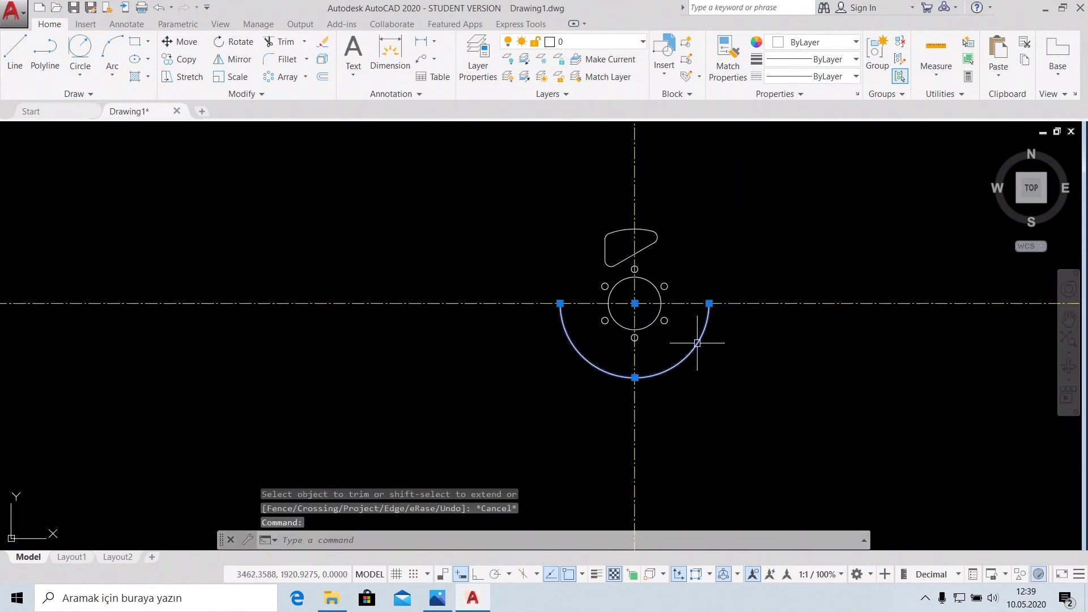
{"action": "key", "text": "Delete"}
{"action": "scroll", "coordinate": [683, 223], "scroll_direction": "up", "scroll_amount": 4}
{"action": "scroll", "coordinate": [533, 319], "scroll_direction": "up", "scroll_amount": 3}
{"action": "scroll", "coordinate": [534, 319], "scroll_direction": "down", "scroll_amount": 2}
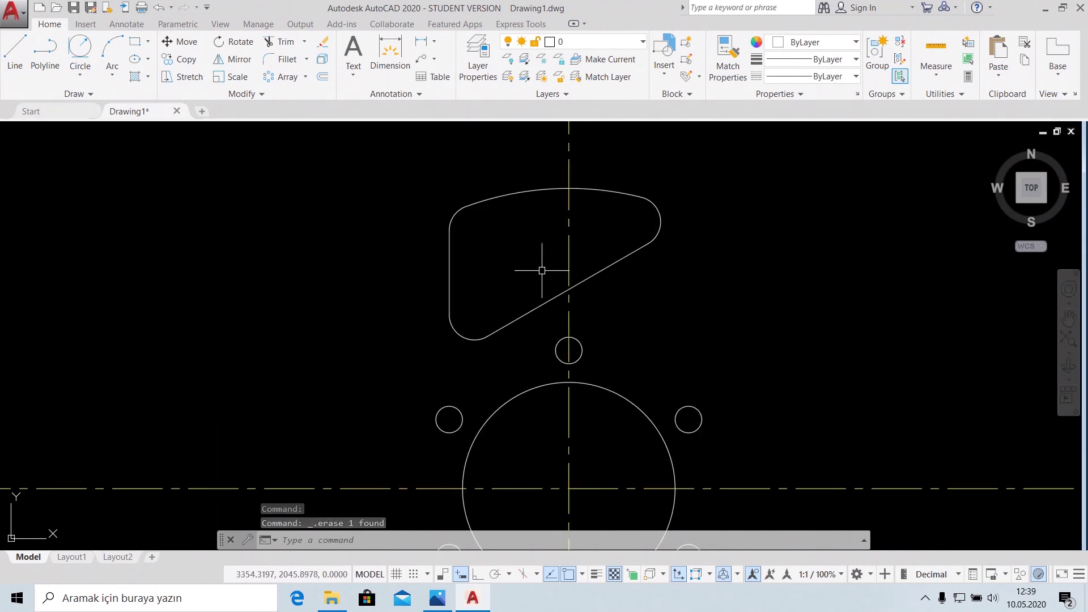
{"action": "left_click", "coordinate": [441, 603]}
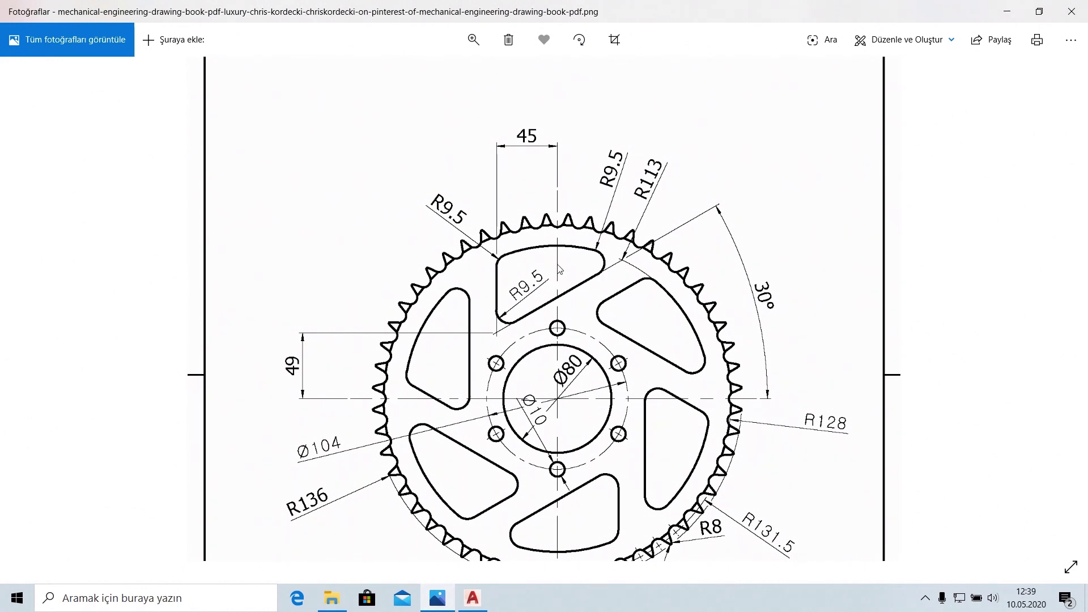
{"action": "left_click", "coordinate": [472, 598]}
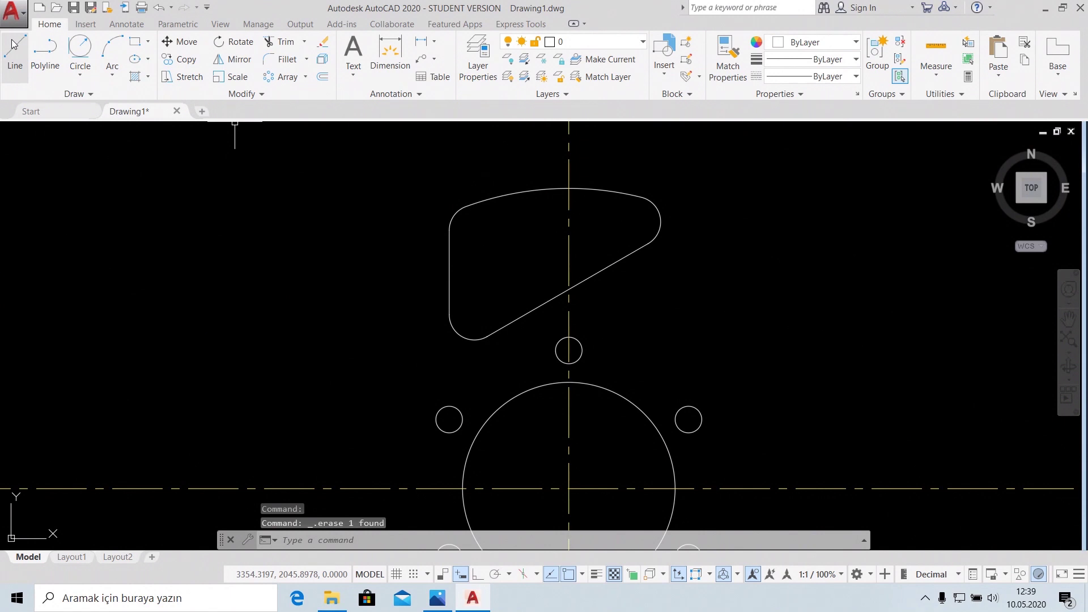
Polar-array the rounded cutout six times over 360° around the hub centre.
{"action": "left_click", "coordinate": [304, 77]}
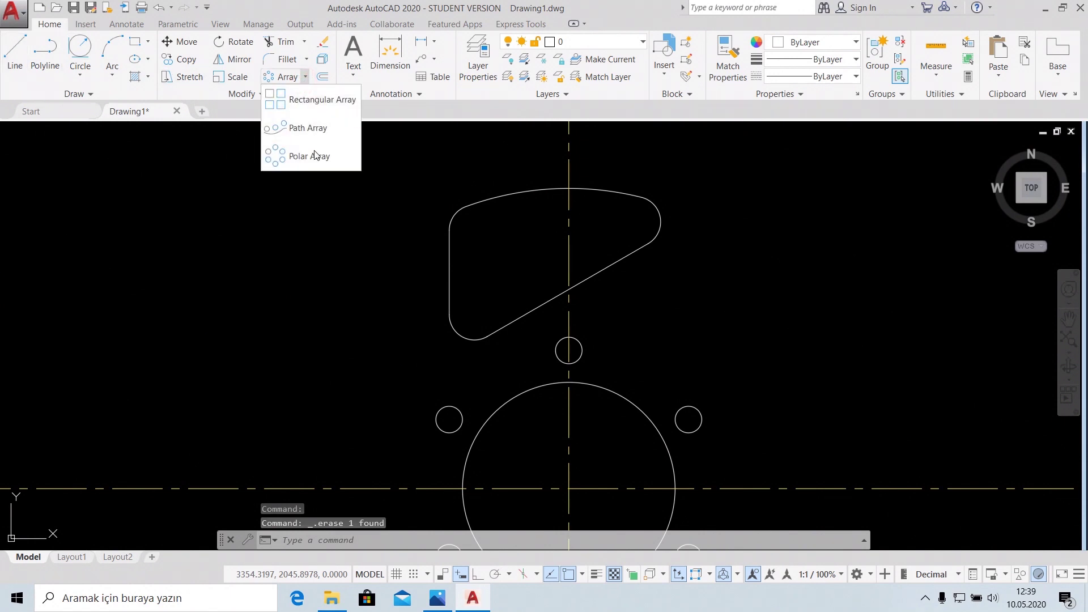
{"action": "left_click", "coordinate": [308, 152]}
{"action": "left_click", "coordinate": [389, 152]}
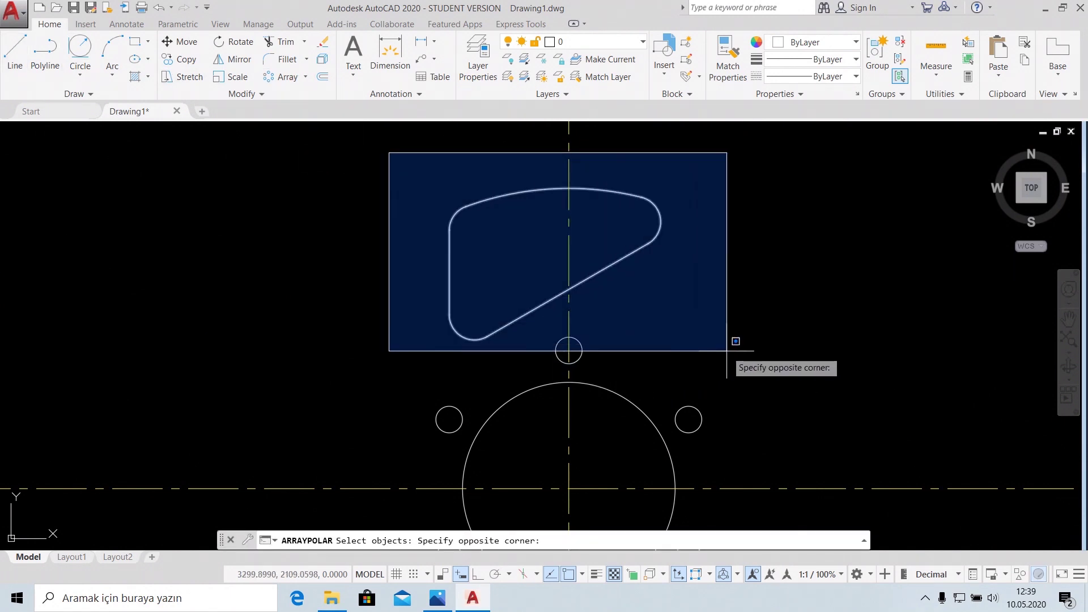
{"action": "left_click", "coordinate": [746, 350]}
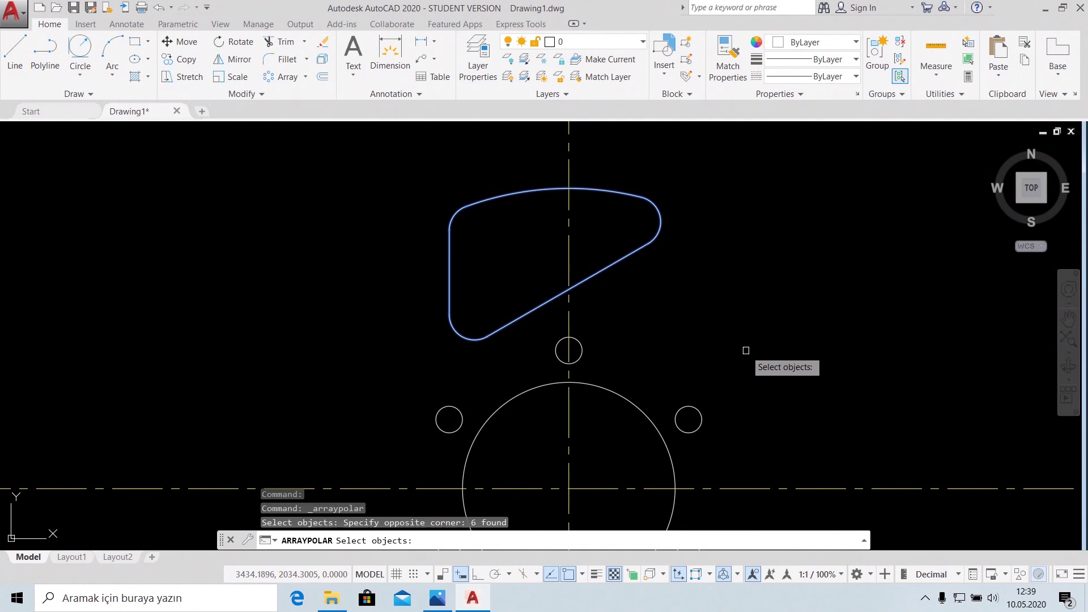
{"action": "key", "text": "Return"}
{"action": "middle_click_drag", "start_coordinate": [723, 357], "coordinate": [726, 223]}
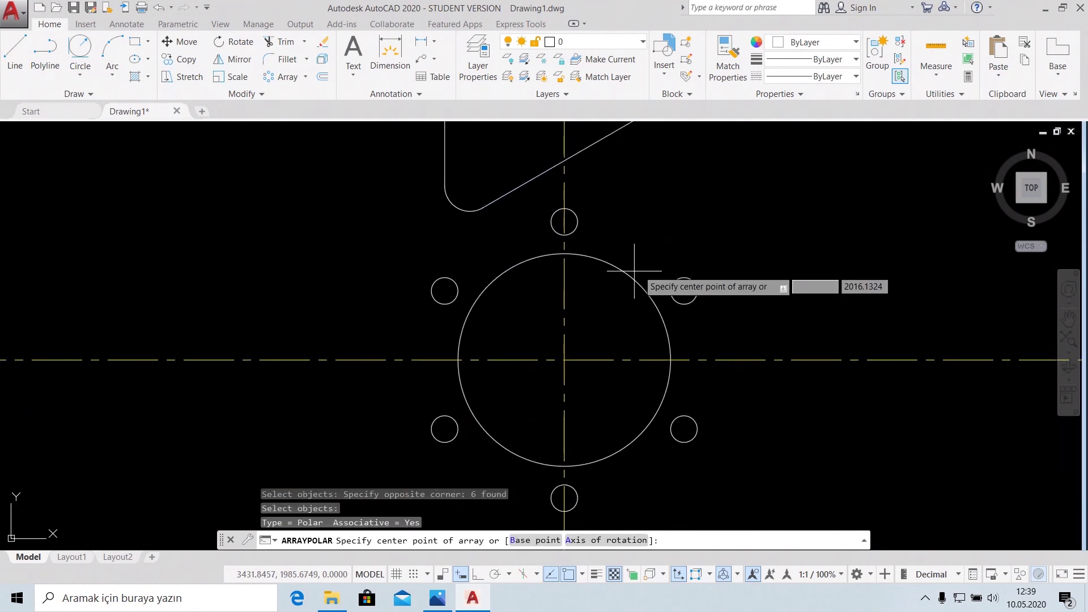
{"action": "left_click", "coordinate": [564, 359]}
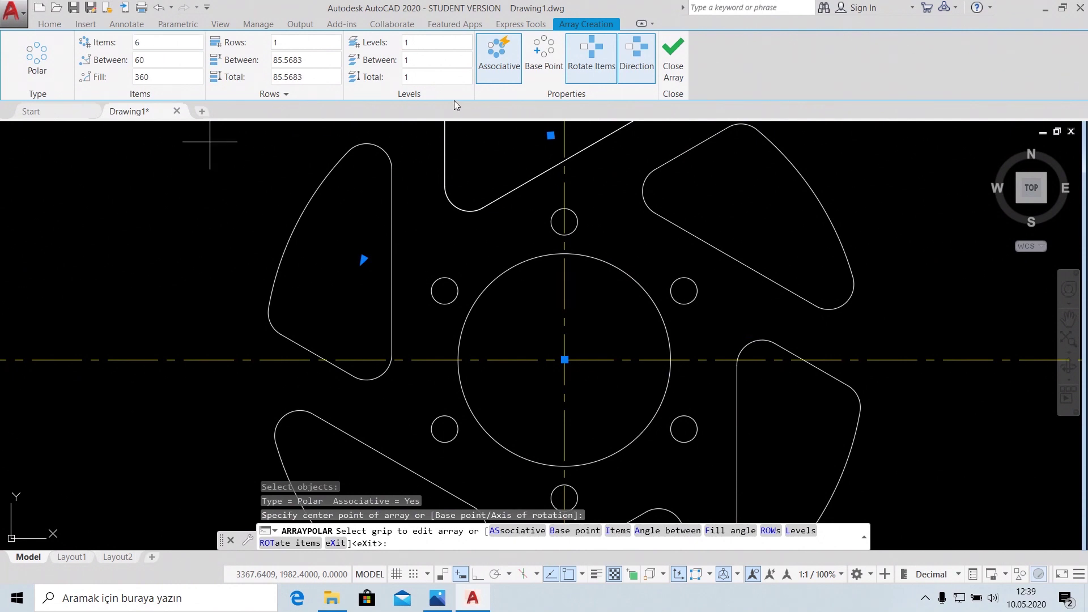
{"action": "left_click", "coordinate": [674, 57]}
{"action": "scroll", "coordinate": [636, 233], "scroll_direction": "down", "scroll_amount": 4}
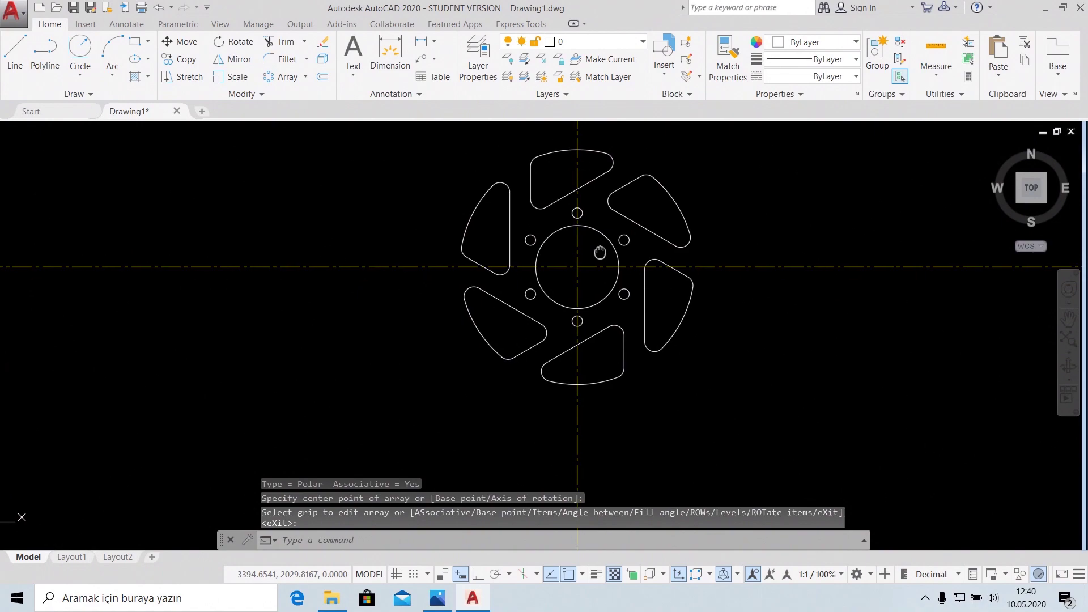
{"action": "key", "text": "alt+Tab"}
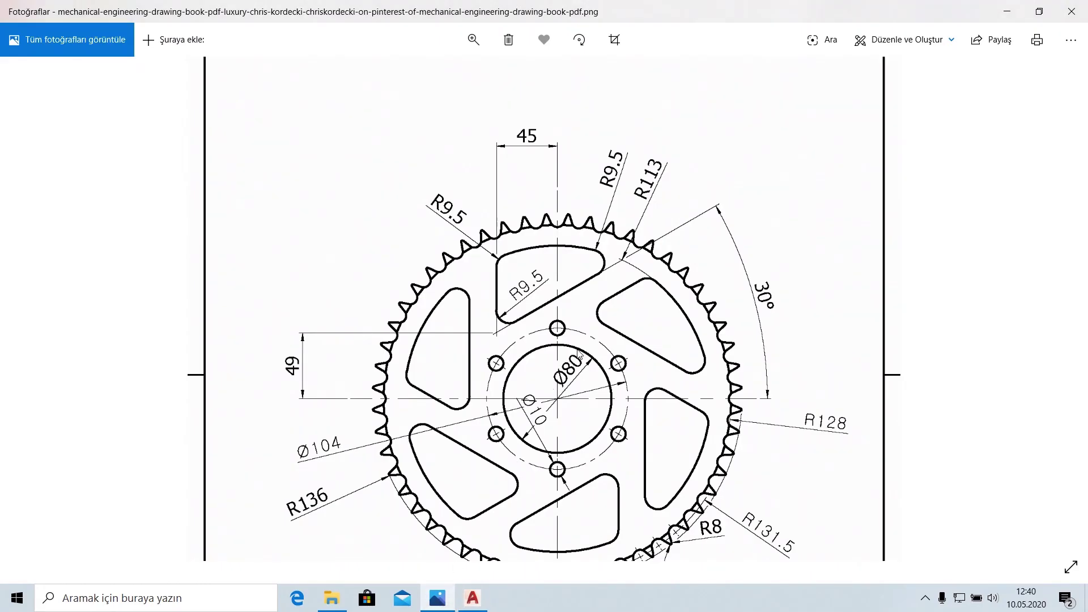
{"action": "scroll", "coordinate": [582, 343], "scroll_direction": "down", "scroll_amount": 3}
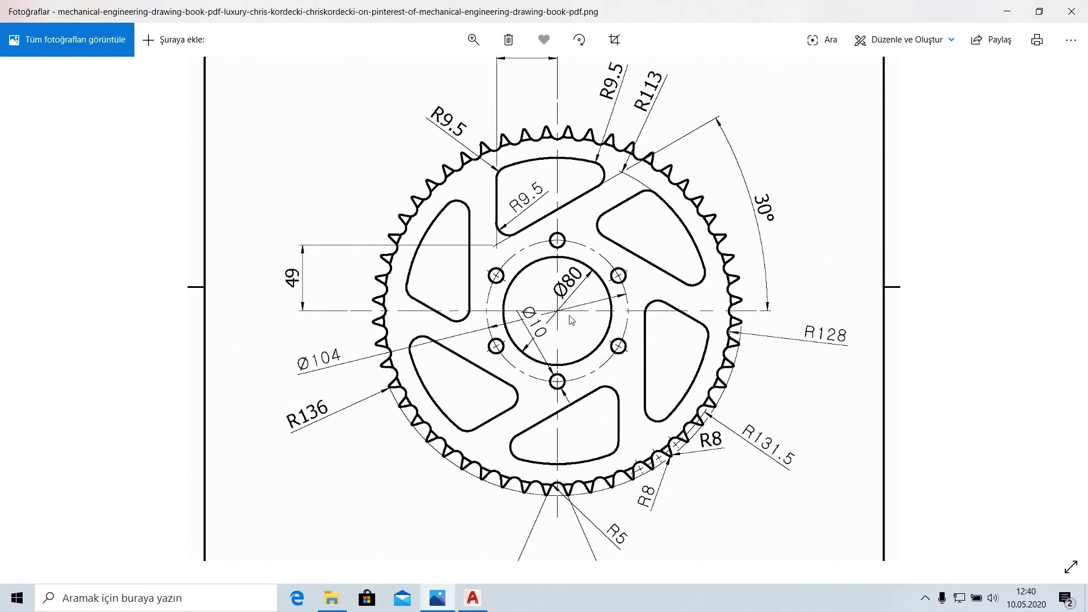
{"action": "double_click", "coordinate": [555, 490]}
{"action": "double_click", "coordinate": [555, 423]}
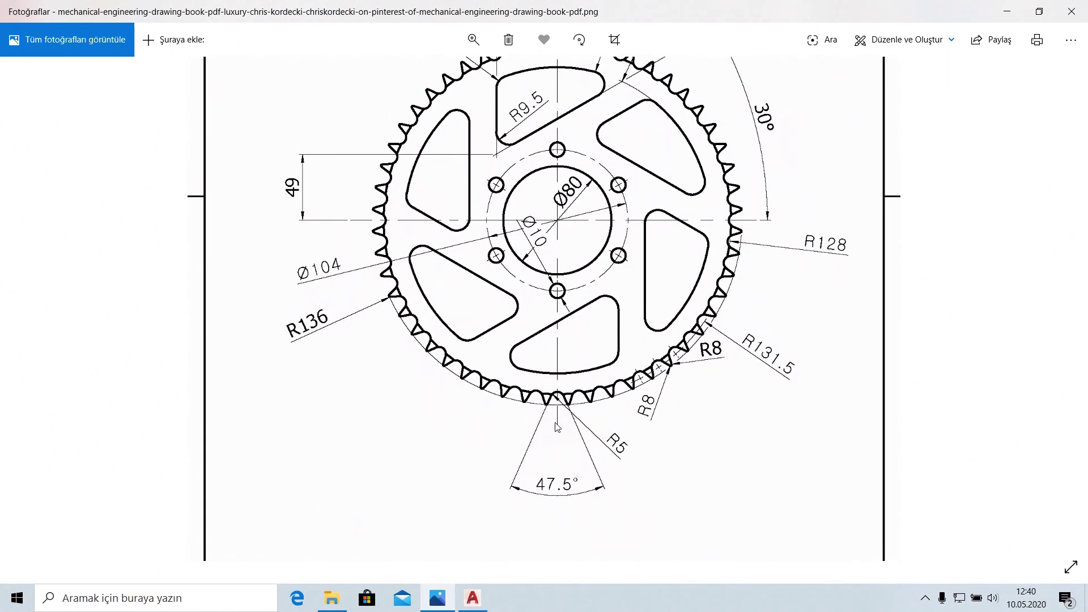
{"action": "scroll", "coordinate": [555, 419], "scroll_direction": "up", "scroll_amount": 2}
{"action": "scroll", "coordinate": [563, 397], "scroll_direction": "up", "scroll_amount": 2}
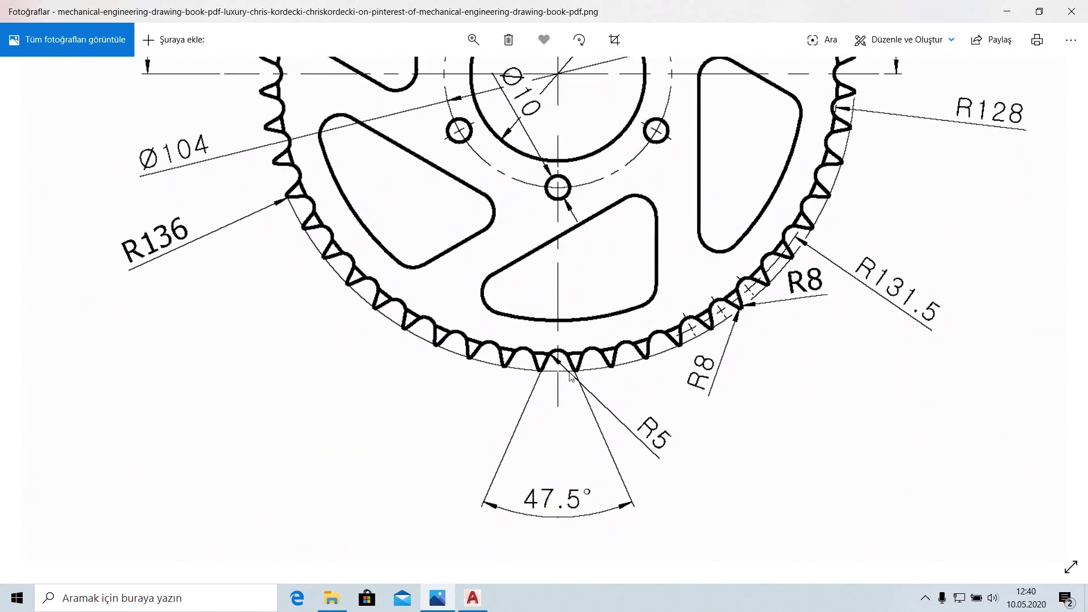
{"action": "scroll", "coordinate": [568, 375], "scroll_direction": "up", "scroll_amount": 1}
{"action": "scroll", "coordinate": [554, 368], "scroll_direction": "up", "scroll_amount": 1}
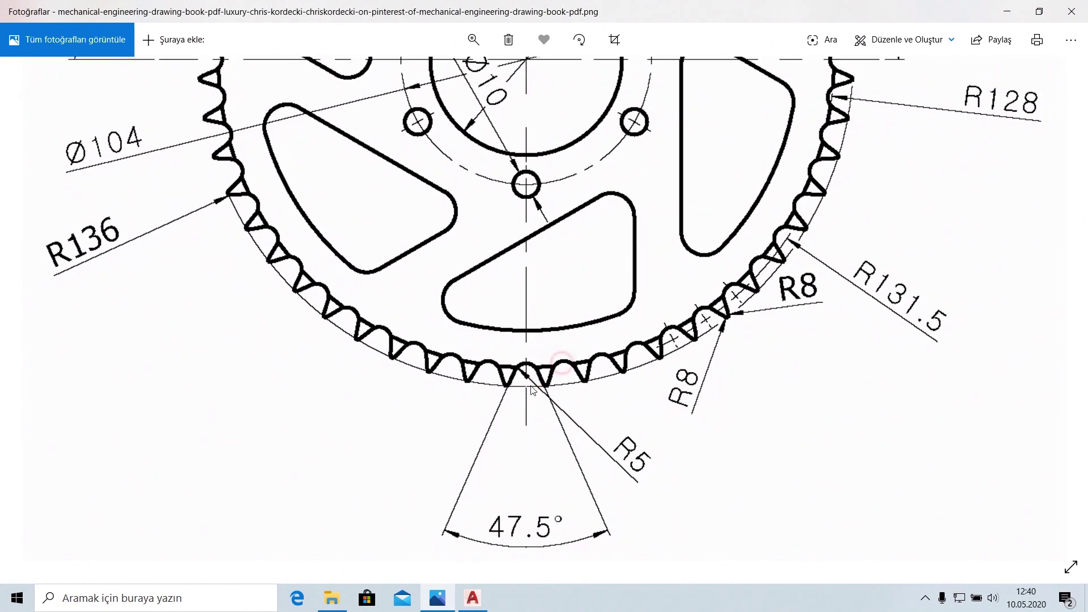
{"action": "scroll", "coordinate": [773, 213], "scroll_direction": "up", "scroll_amount": 3}
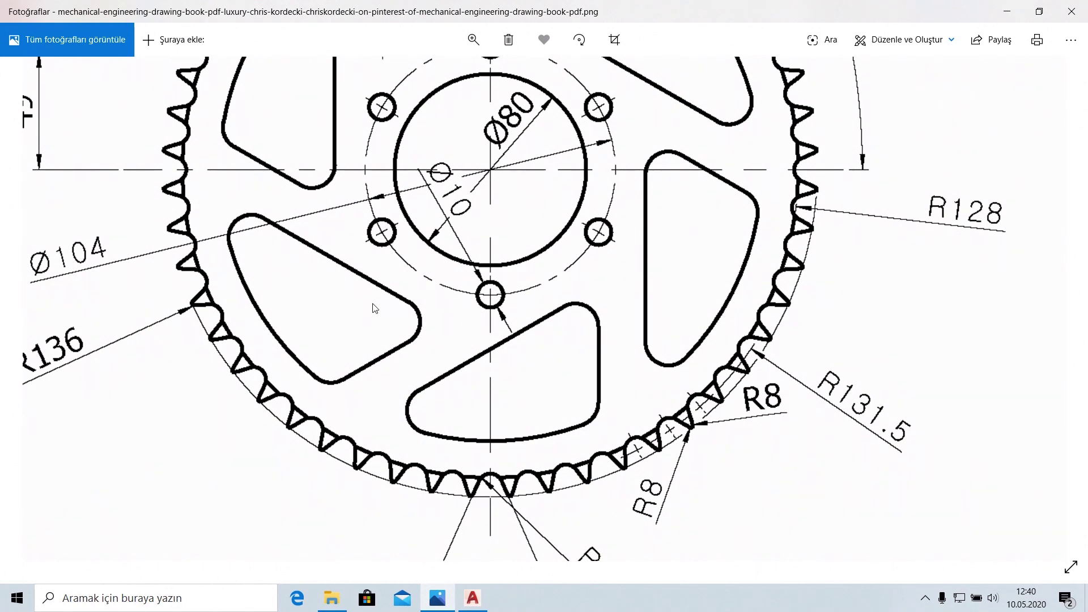
{"action": "left_click_drag", "start_coordinate": [378, 311], "coordinate": [473, 296]}
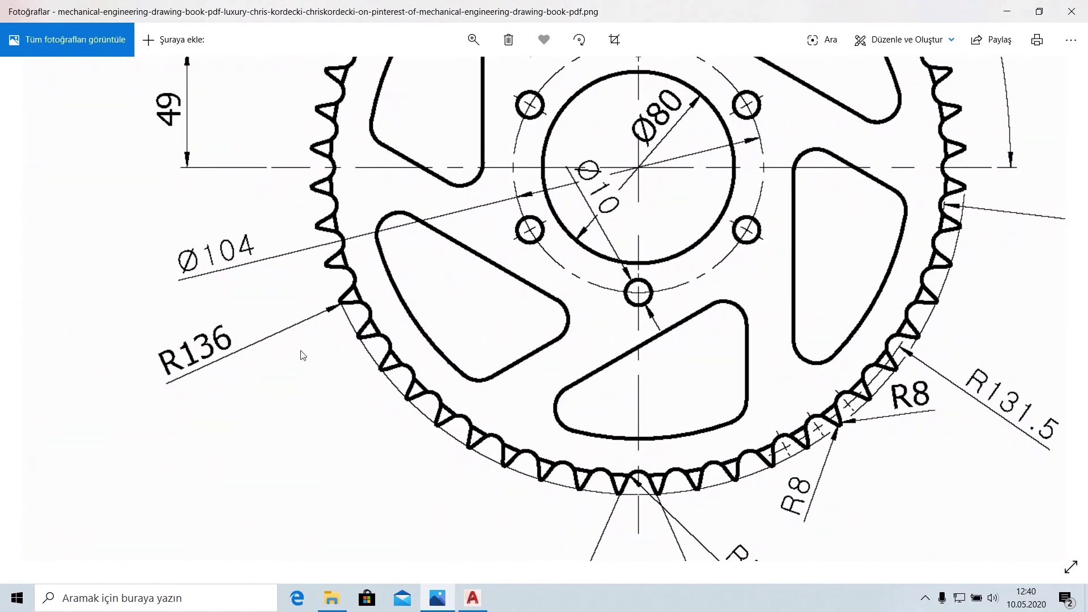
{"action": "left_click_drag", "start_coordinate": [373, 325], "coordinate": [355, 271]}
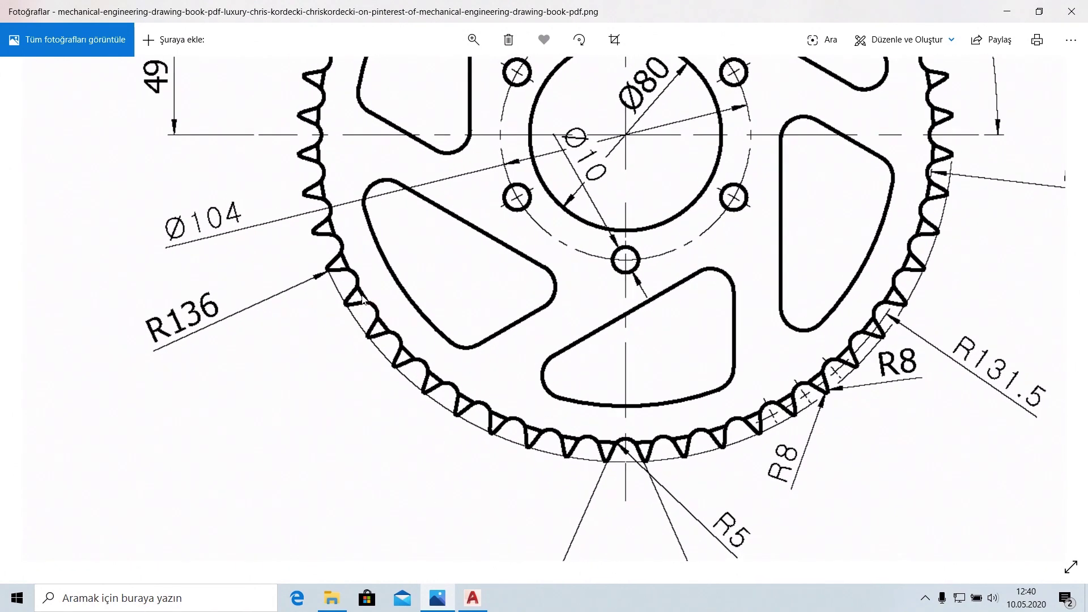
{"action": "left_click_drag", "start_coordinate": [843, 255], "coordinate": [763, 310]}
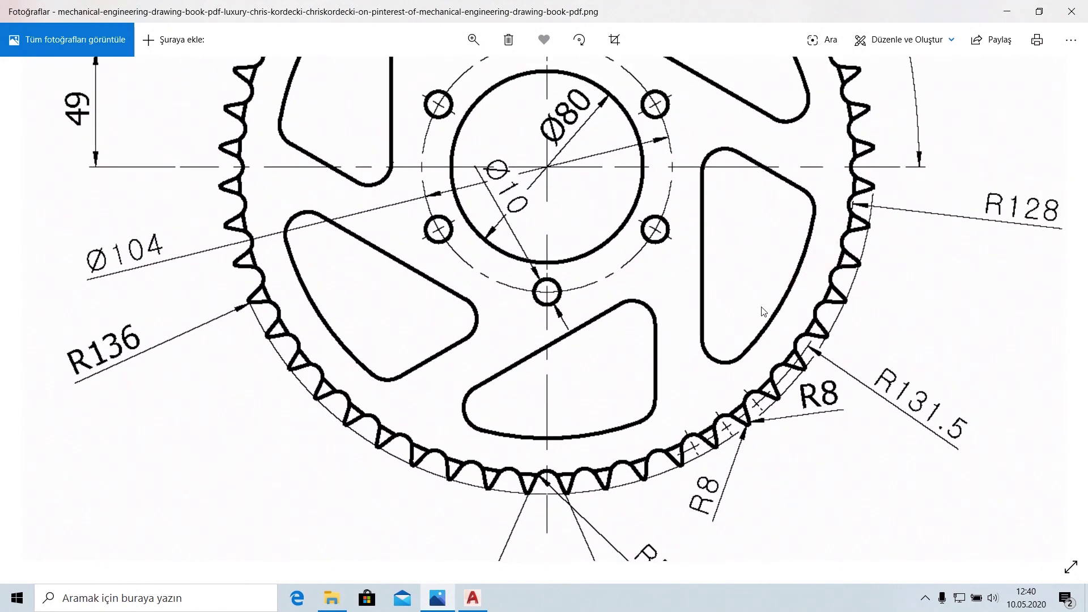
{"action": "left_click", "coordinate": [488, 609]}
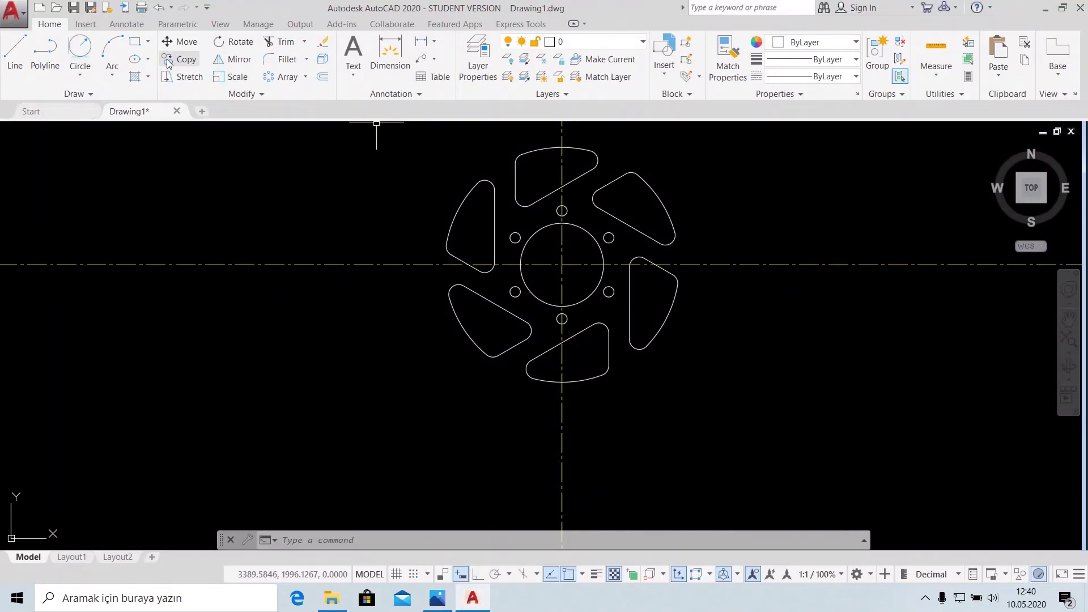
Draw concentric R128 and R131.5 circles at the wheel centre.
{"action": "left_click", "coordinate": [80, 74]}
{"action": "left_click", "coordinate": [124, 108]}
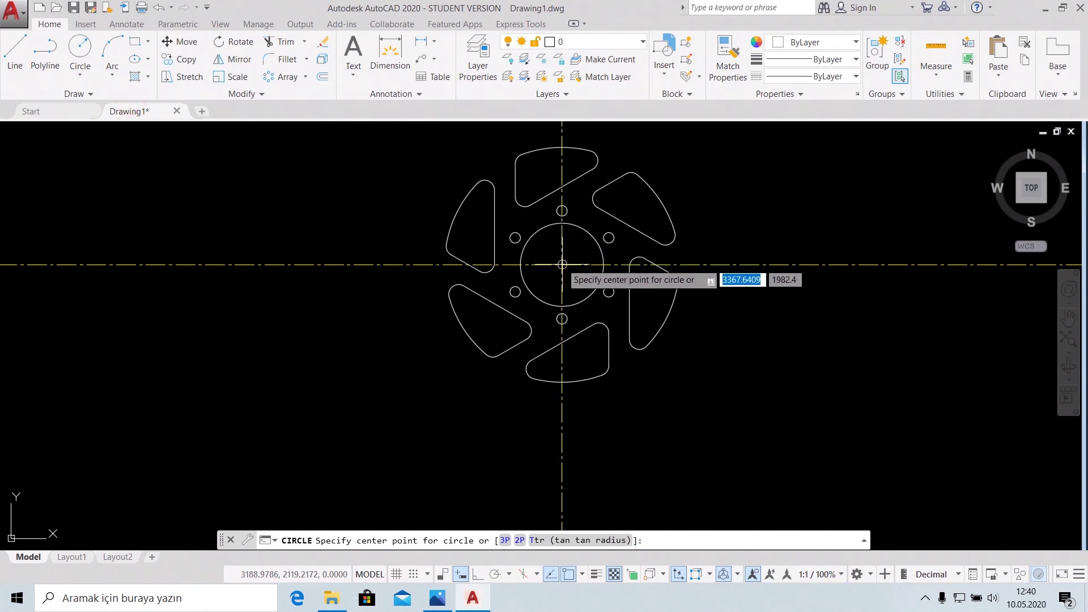
{"action": "left_click", "coordinate": [561, 264]}
{"action": "type", "text": "12"}
{"action": "key", "text": "Return"}
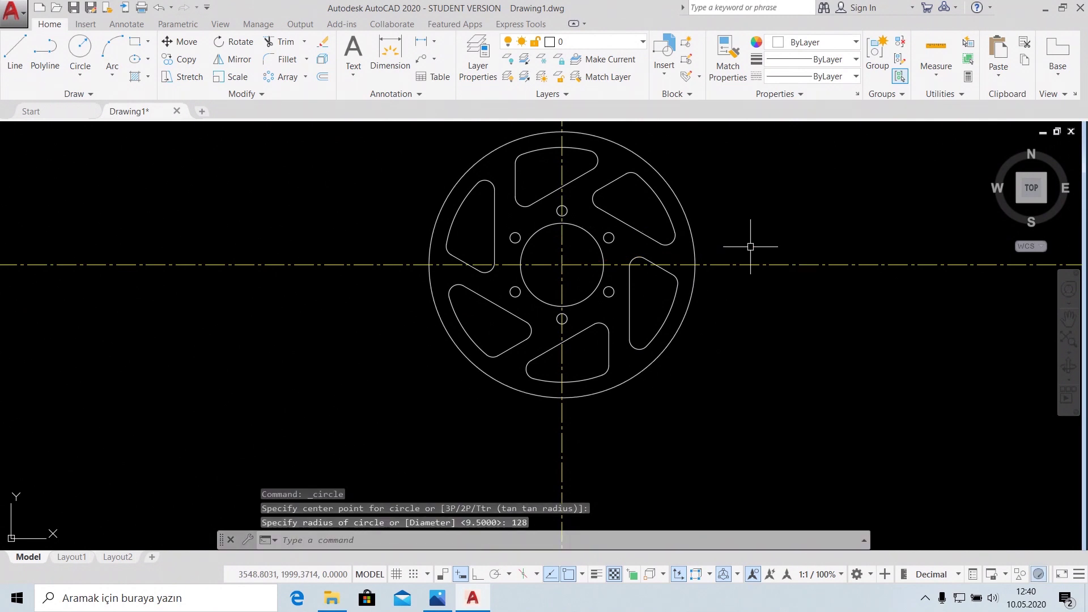
{"action": "left_click", "coordinate": [80, 46]}
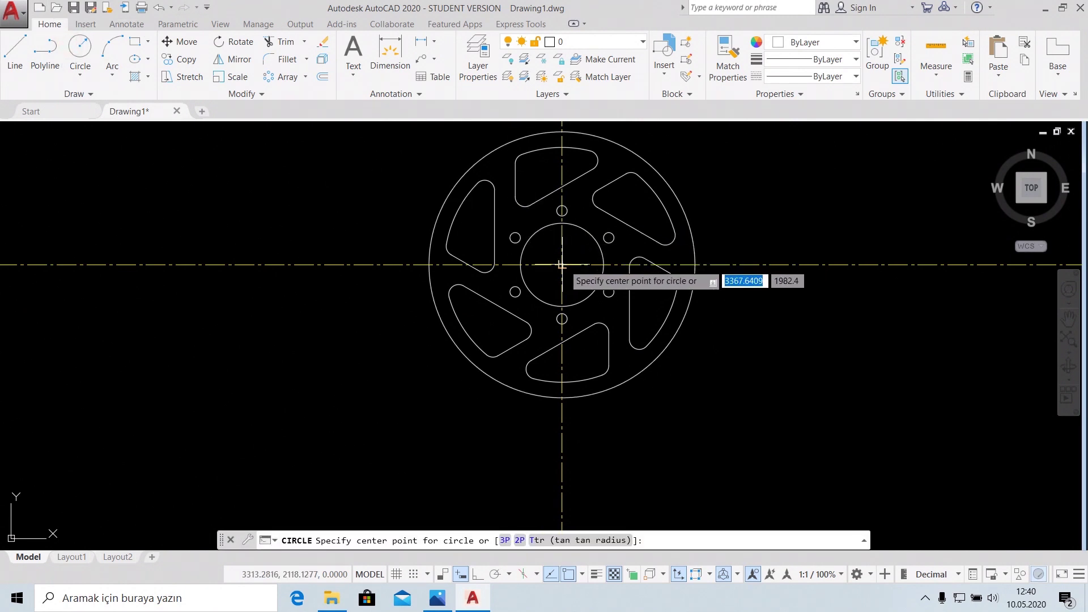
{"action": "left_click", "coordinate": [563, 263]}
{"action": "type", "text": "131.5"}
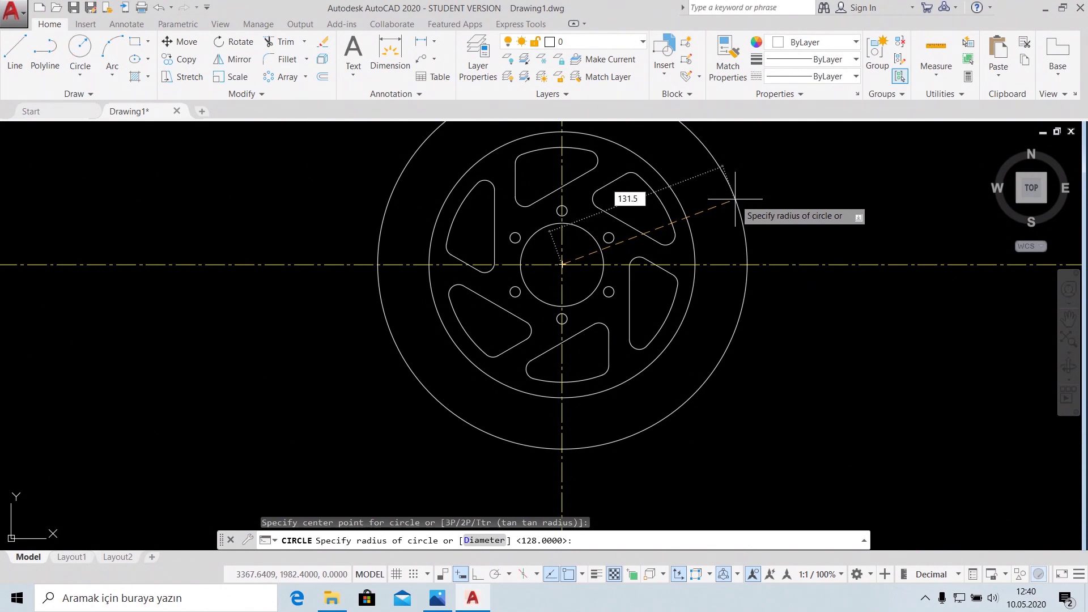
{"action": "key", "text": "Return"}
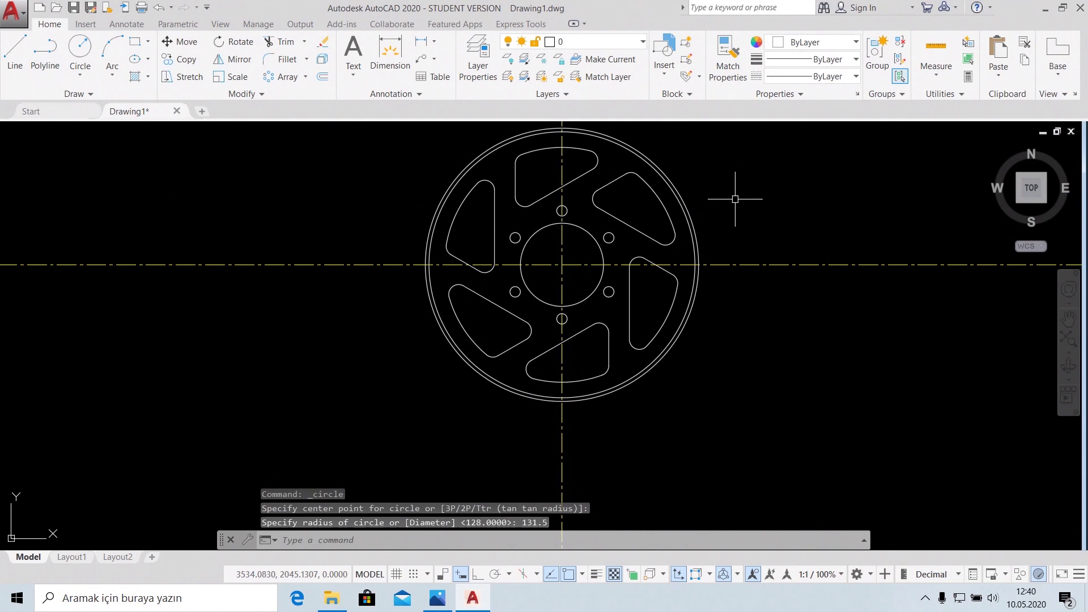
Add a concentric R136 circle, then bring up the sprocket reference image.
{"action": "right_click", "coordinate": [735, 202]}
{"action": "left_click", "coordinate": [784, 211]}
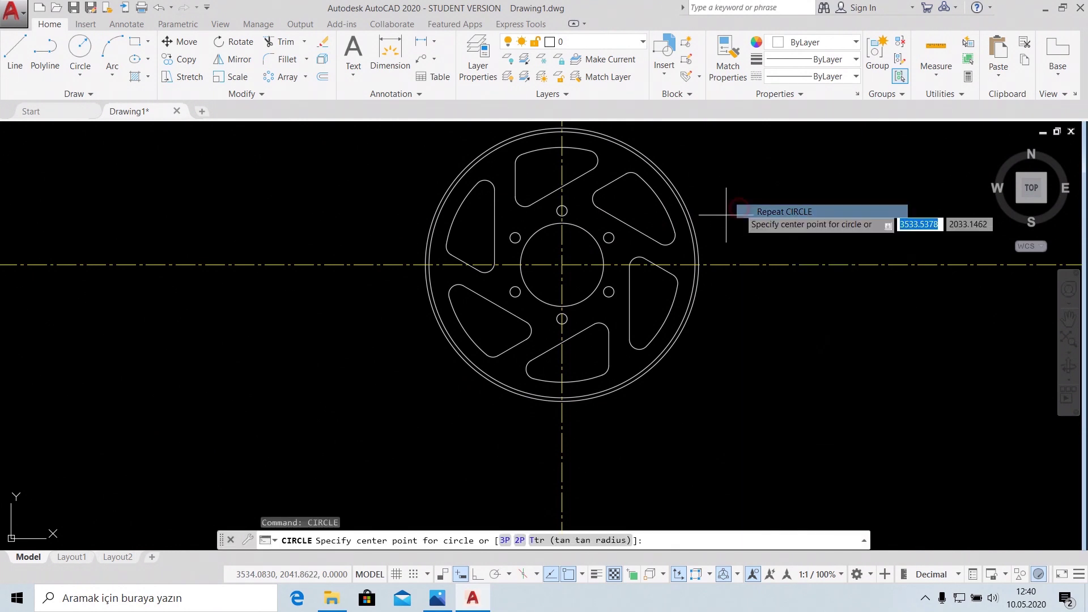
{"action": "left_click", "coordinate": [561, 264]}
{"action": "type", "text": "136"}
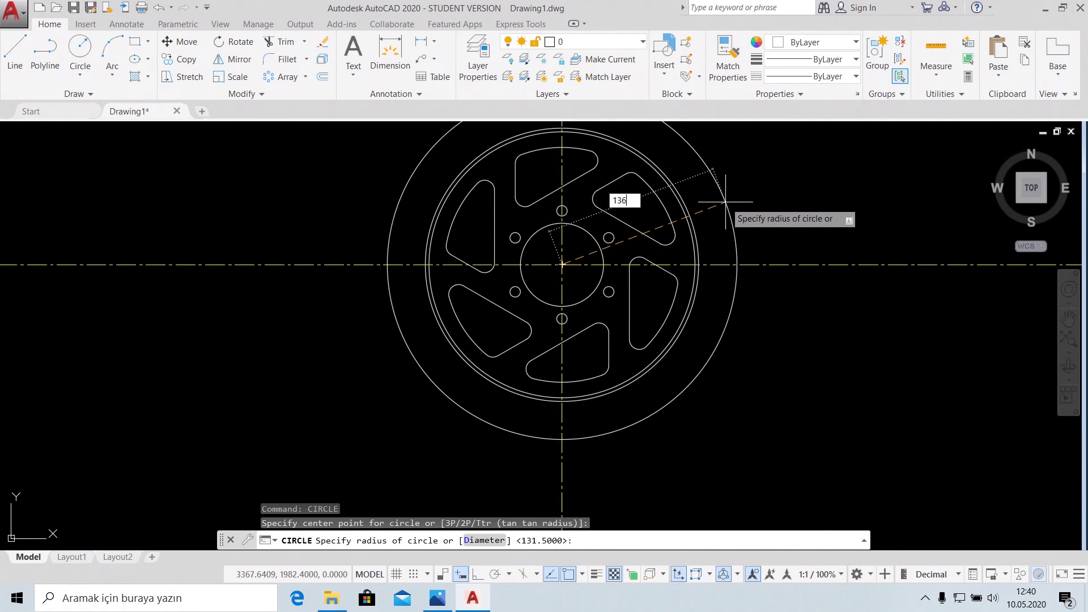
{"action": "key", "text": "Return"}
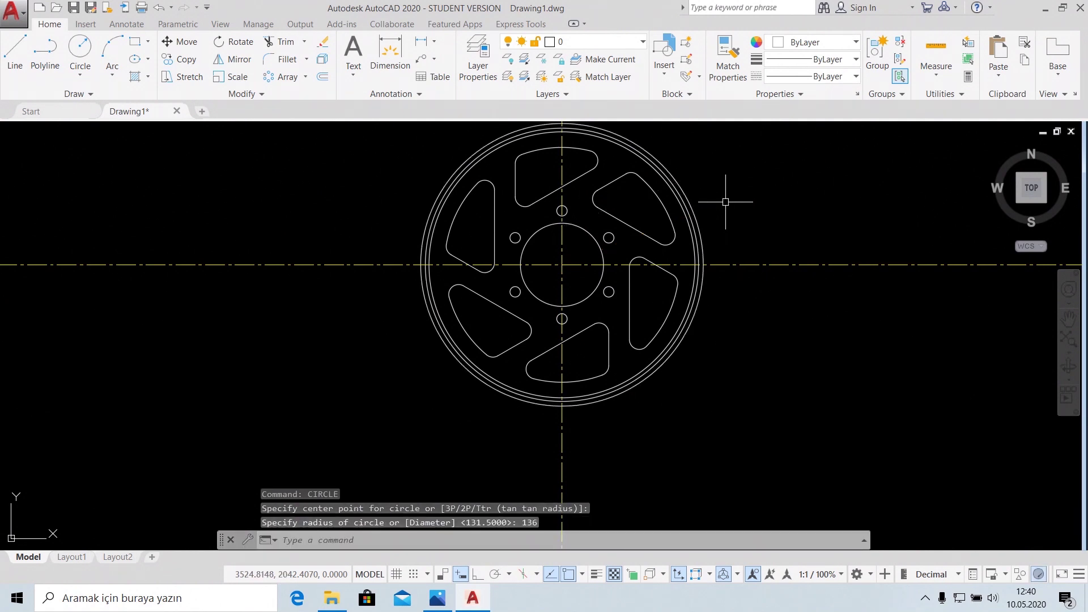
{"action": "right_click", "coordinate": [725, 202]}
{"action": "key", "text": "Escape"}
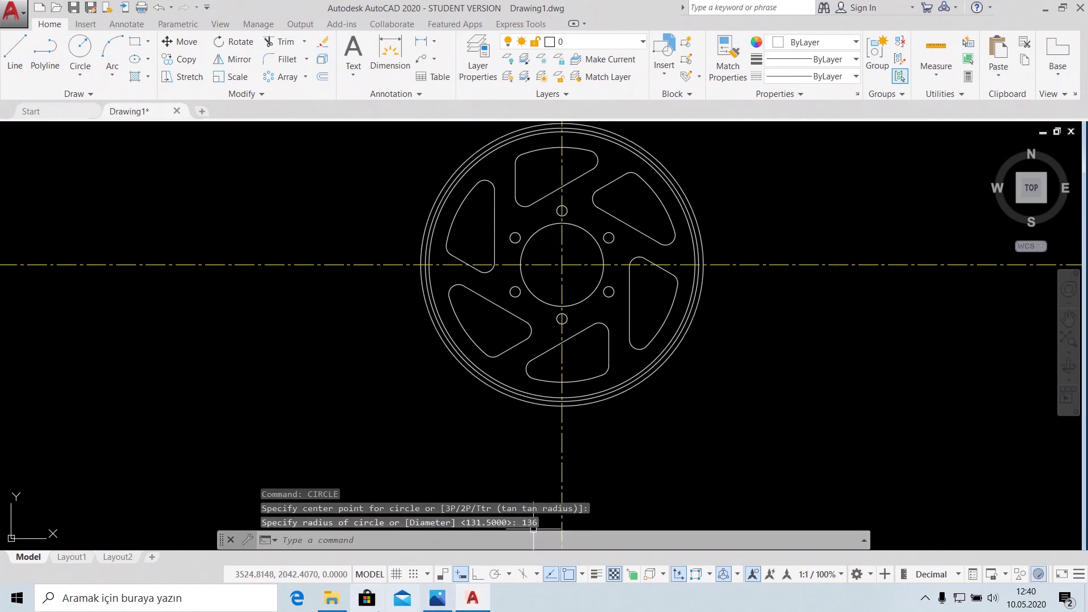
{"action": "left_click", "coordinate": [426, 604]}
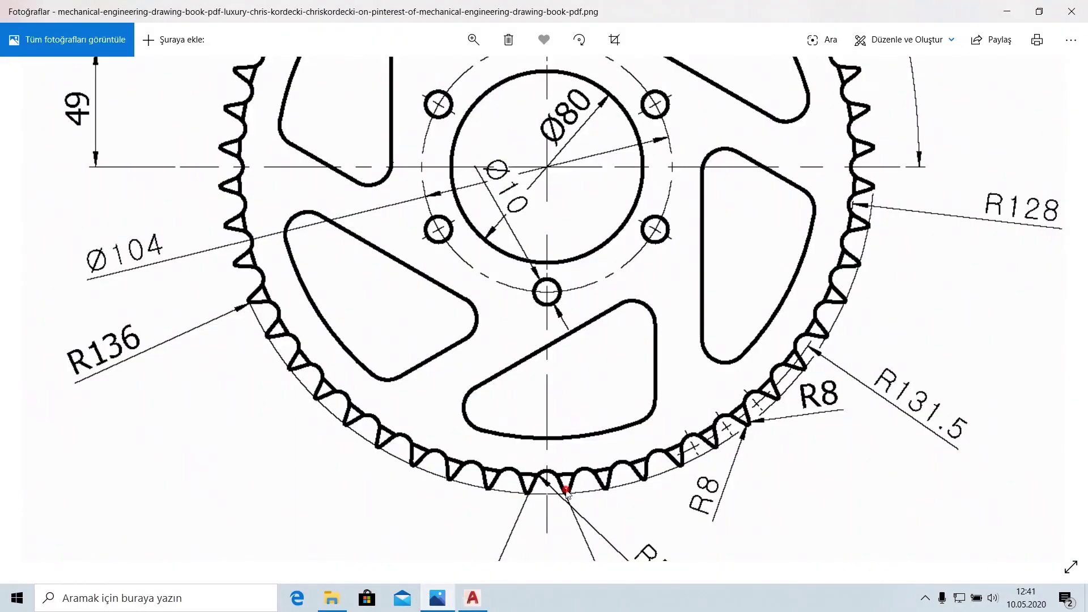
Scroll the reference to the R5 and 47.5° tooth dimensions, then return to AutoCAD.
{"action": "scroll", "coordinate": [567, 493], "scroll_direction": "down", "scroll_amount": 2}
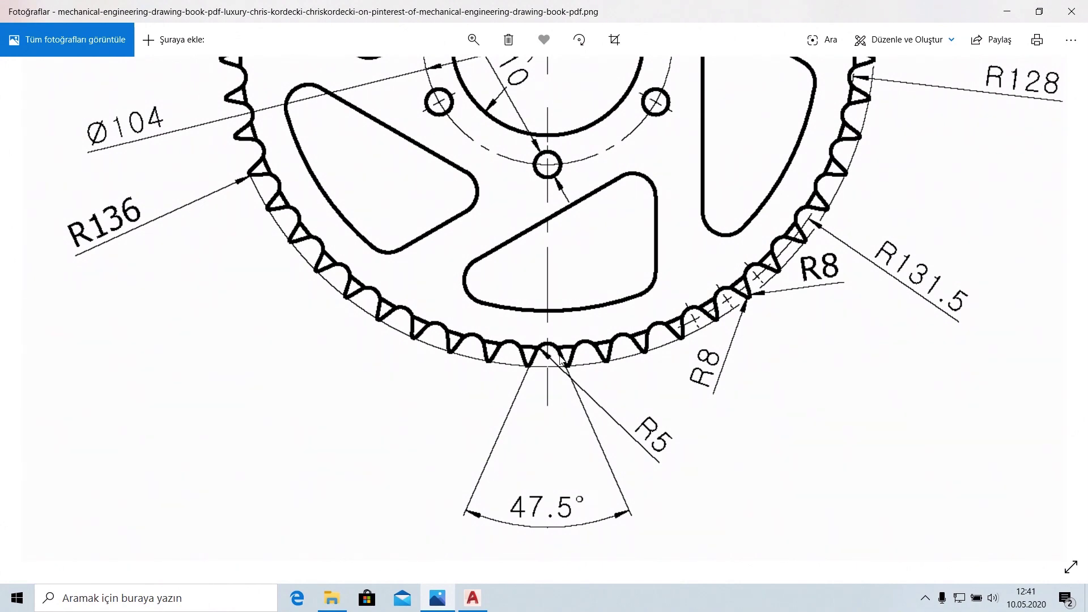
{"action": "left_click", "coordinate": [473, 598]}
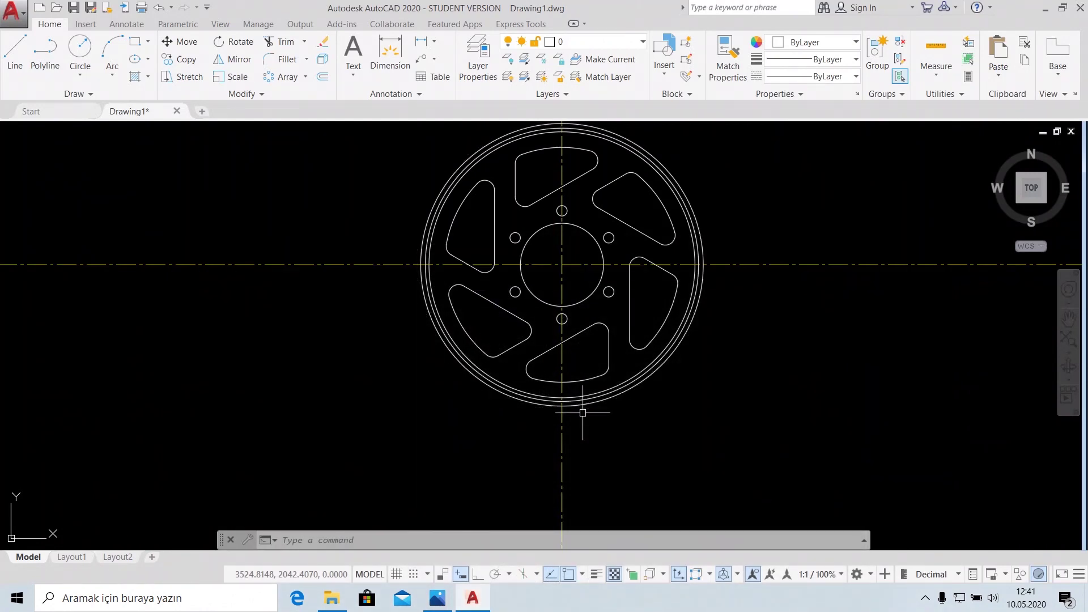
Draw an R5 tooth circle where the vertical centreline meets the R131.5 circle.
{"action": "scroll", "coordinate": [582, 413], "scroll_direction": "up", "scroll_amount": 5}
{"action": "middle_click_drag", "start_coordinate": [500, 394], "coordinate": [581, 440]}
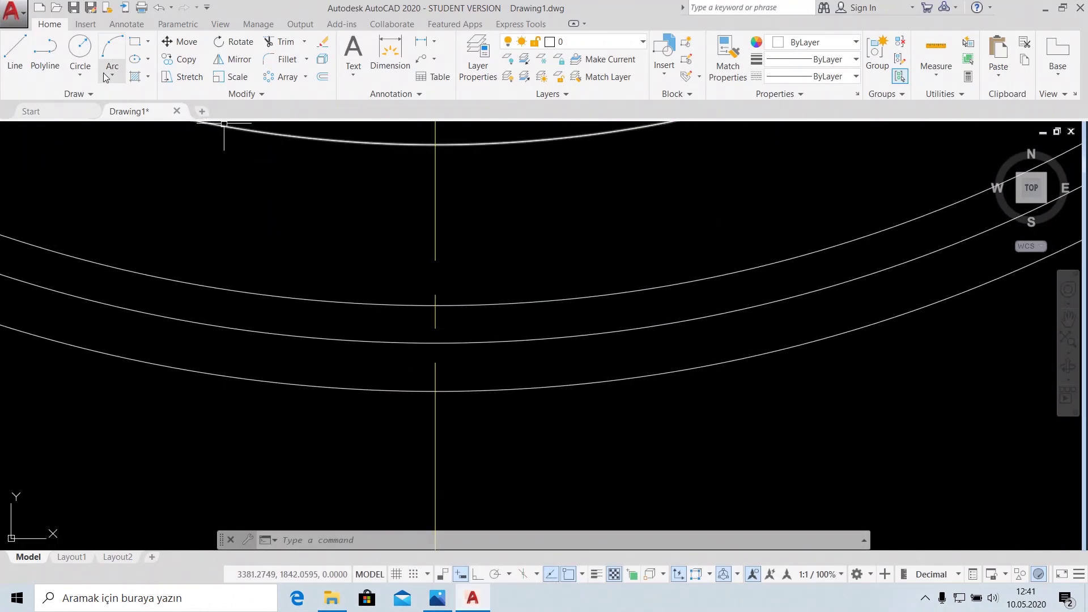
{"action": "left_click", "coordinate": [80, 47]}
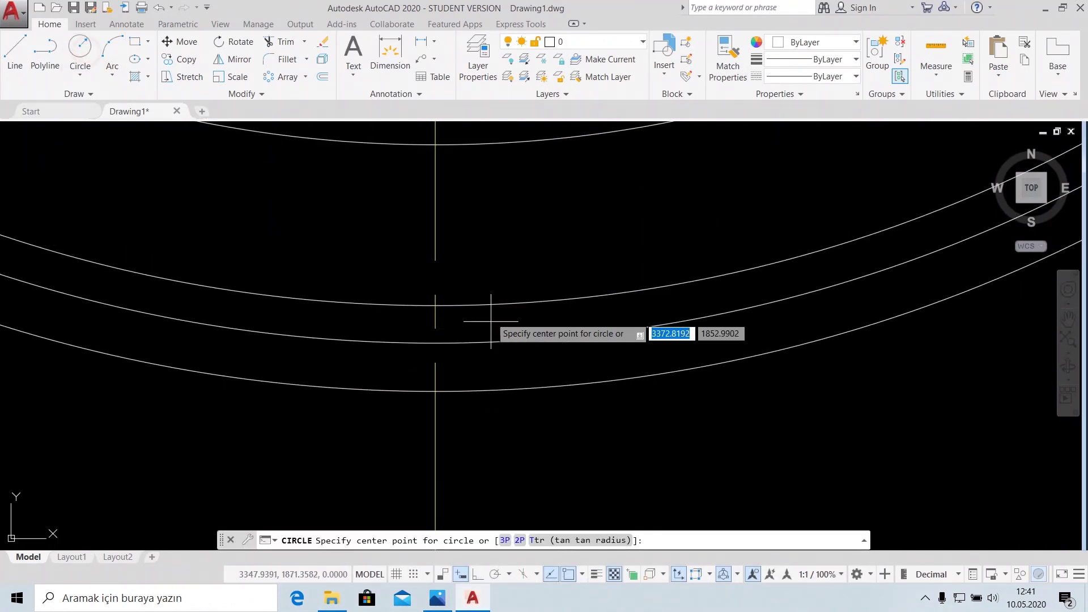
{"action": "left_click", "coordinate": [435, 343]}
{"action": "type", "text": "5"}
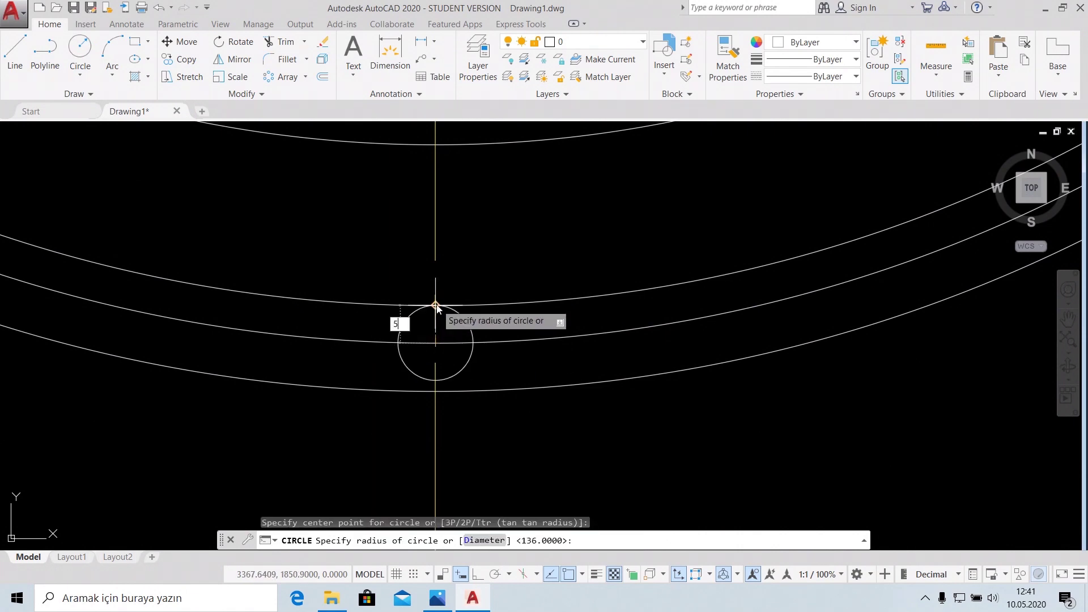
{"action": "key", "text": "Return"}
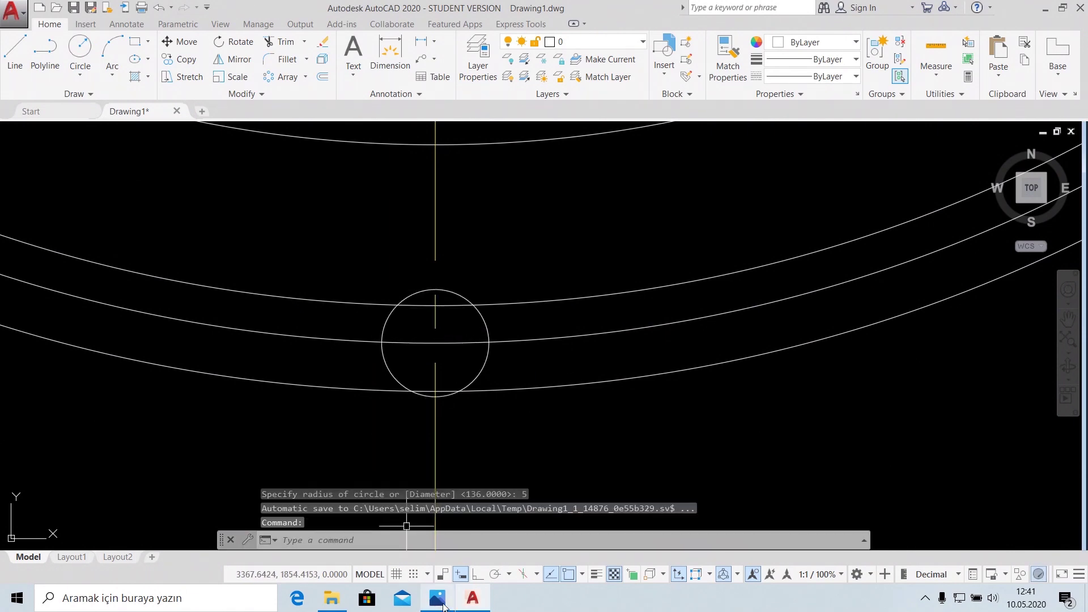
Switch to the sprocket reference image and zoom into the tooth details.
{"action": "left_click", "coordinate": [444, 605]}
{"action": "scroll", "coordinate": [544, 407], "scroll_direction": "up", "scroll_amount": 2}
{"action": "scroll", "coordinate": [580, 405], "scroll_direction": "up", "scroll_amount": 2}
{"action": "scroll", "coordinate": [573, 401], "scroll_direction": "up", "scroll_amount": 1}
{"action": "scroll", "coordinate": [564, 395], "scroll_direction": "up", "scroll_amount": 2}
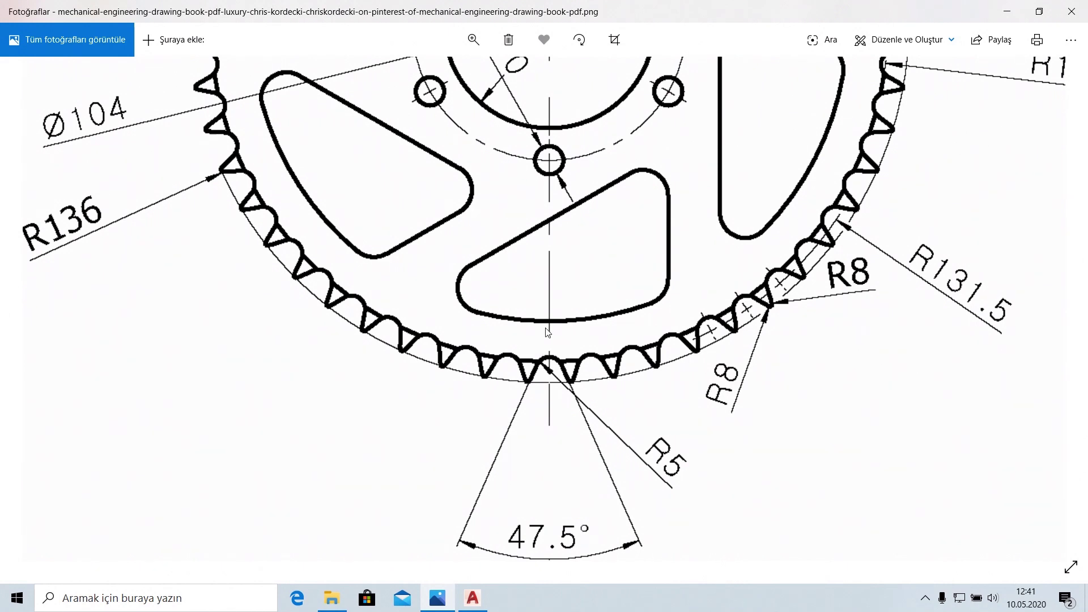
Pan the reference to frame the R5 tooth and 47.5° angle, then return to AutoCAD.
{"action": "left_click_drag", "start_coordinate": [547, 332], "coordinate": [528, 327]}
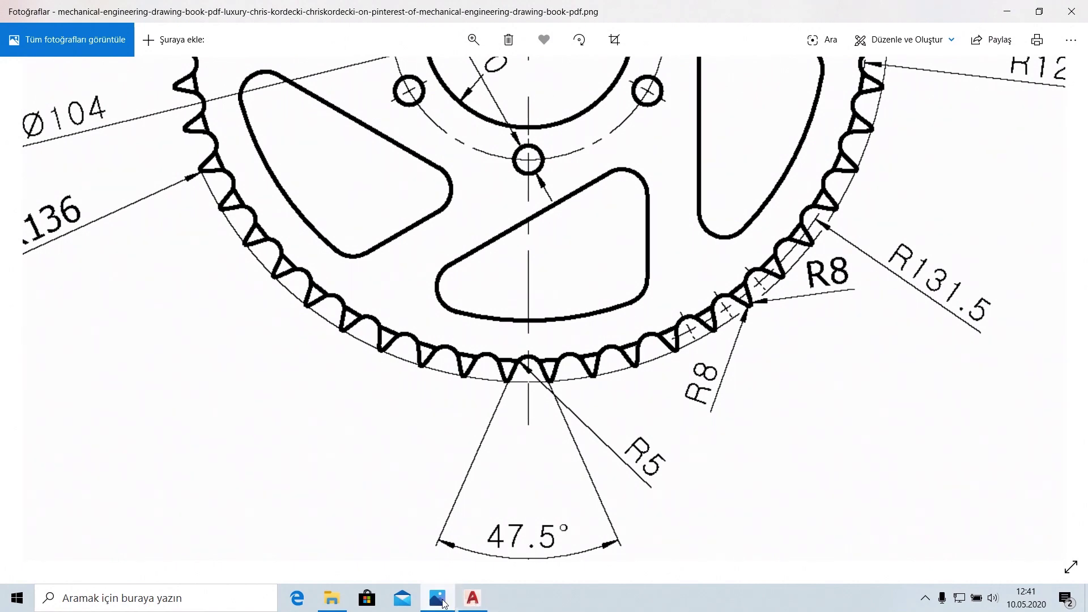
{"action": "left_click", "coordinate": [473, 598]}
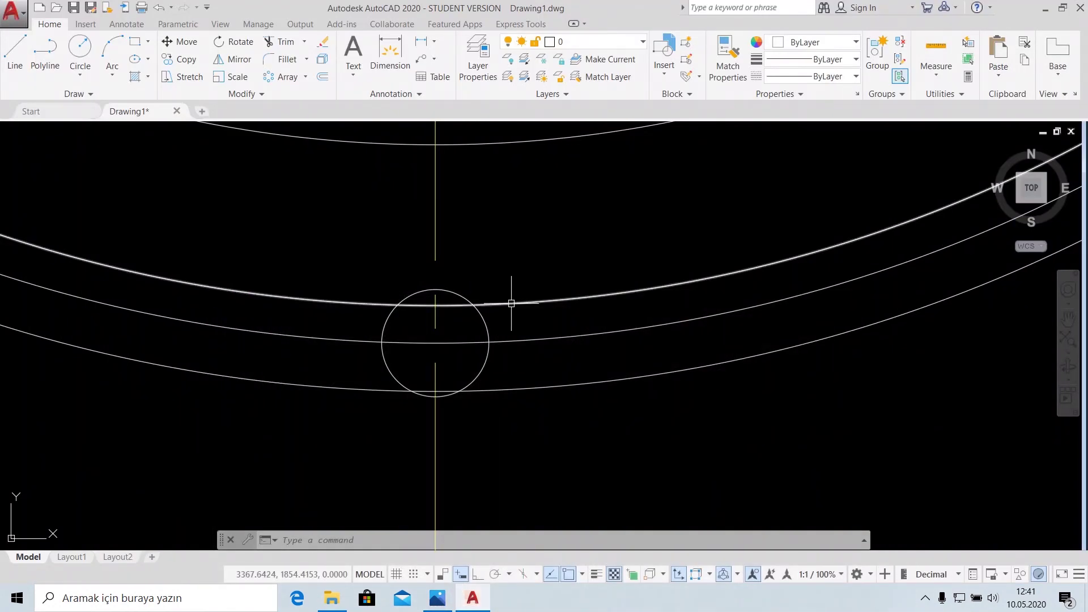
Trim the vertical centreline back around the R5 tooth circle.
{"action": "middle_click_drag", "start_coordinate": [515, 245], "coordinate": [533, 313]}
{"action": "type", "text": "ts or"}
{"action": "key", "text": "Return"}
{"action": "key", "text": "Return"}
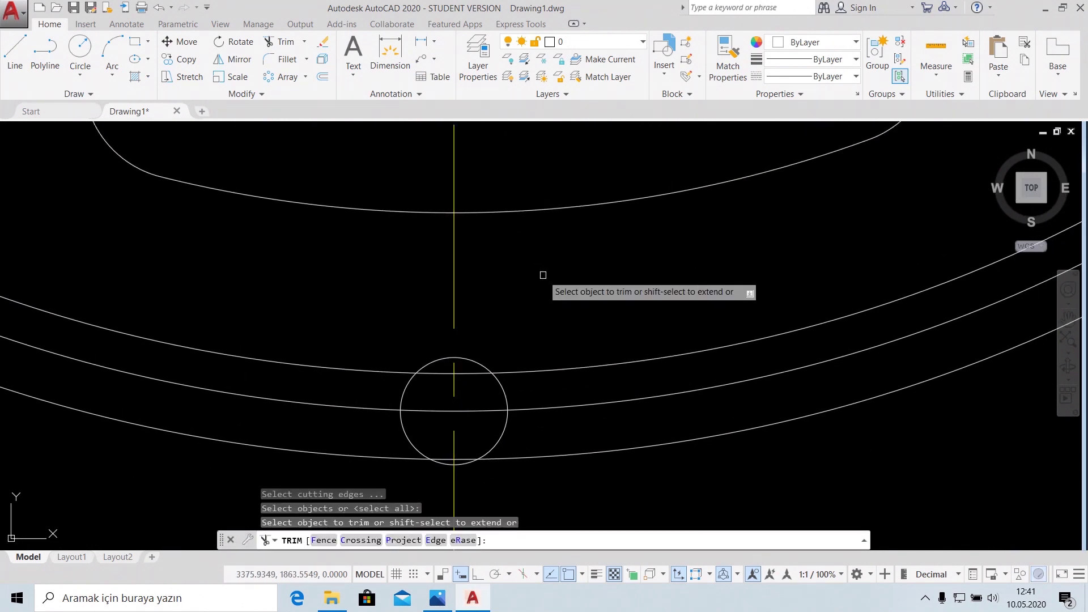
{"action": "left_click", "coordinate": [455, 180]}
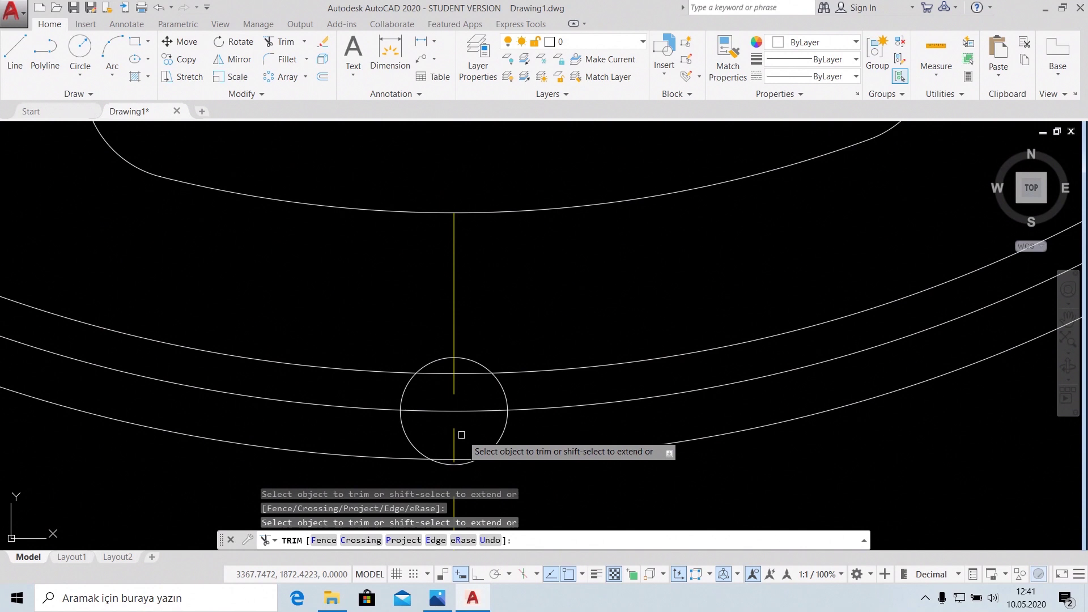
{"action": "left_click", "coordinate": [453, 391]}
{"action": "left_click", "coordinate": [454, 362]}
{"action": "middle_click_drag", "start_coordinate": [462, 336], "coordinate": [519, 286]}
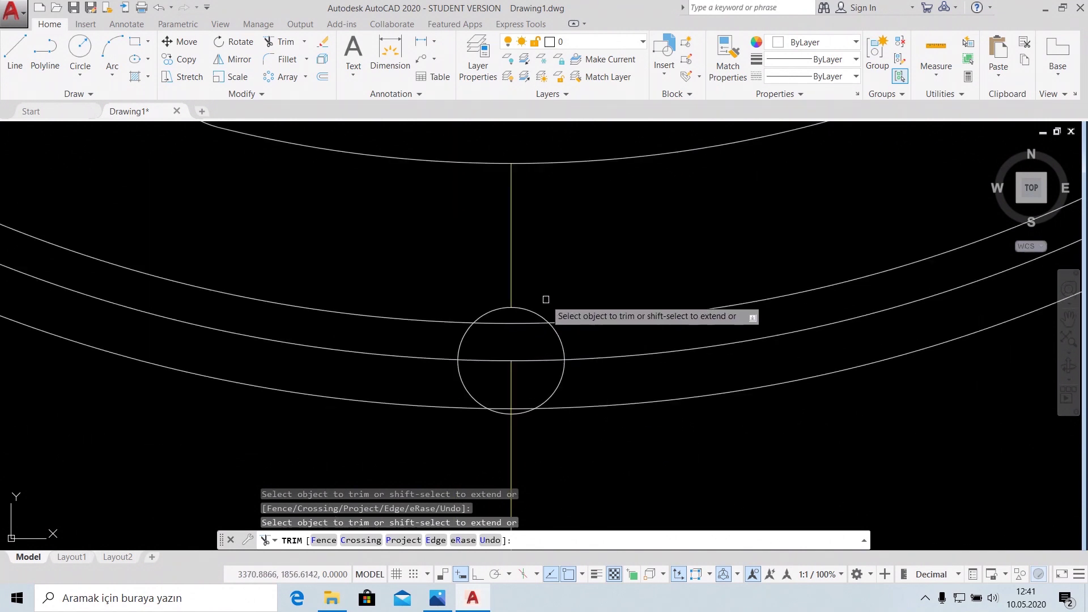
Start a tooth-flank line on the centreline above the circle, then check the reference angle.
{"action": "left_click", "coordinate": [15, 53]}
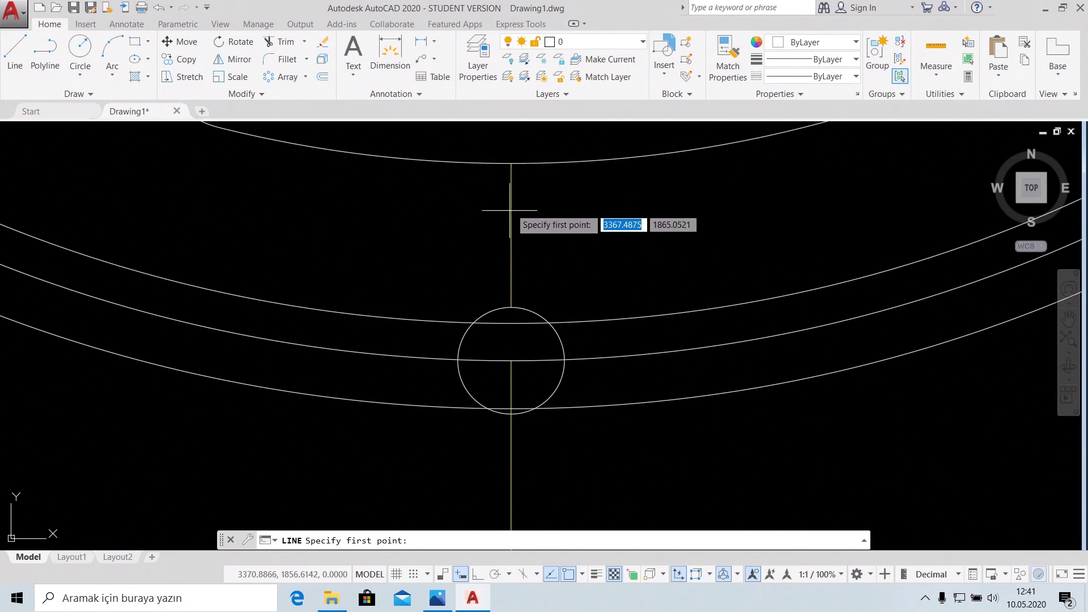
{"action": "left_click", "coordinate": [510, 244]}
{"action": "key", "text": "Escape"}
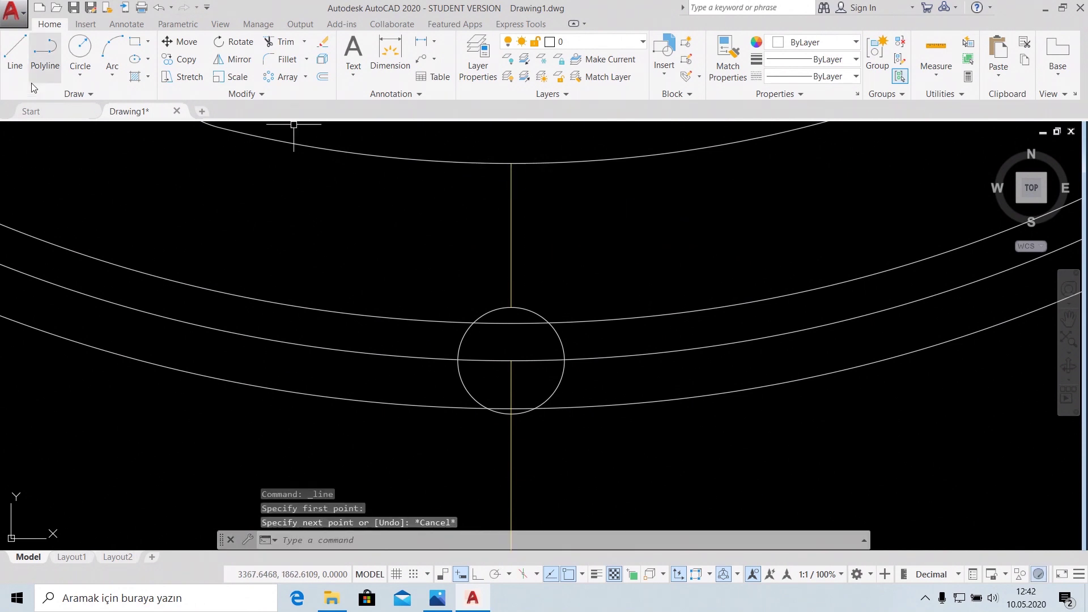
{"action": "left_click", "coordinate": [15, 54]}
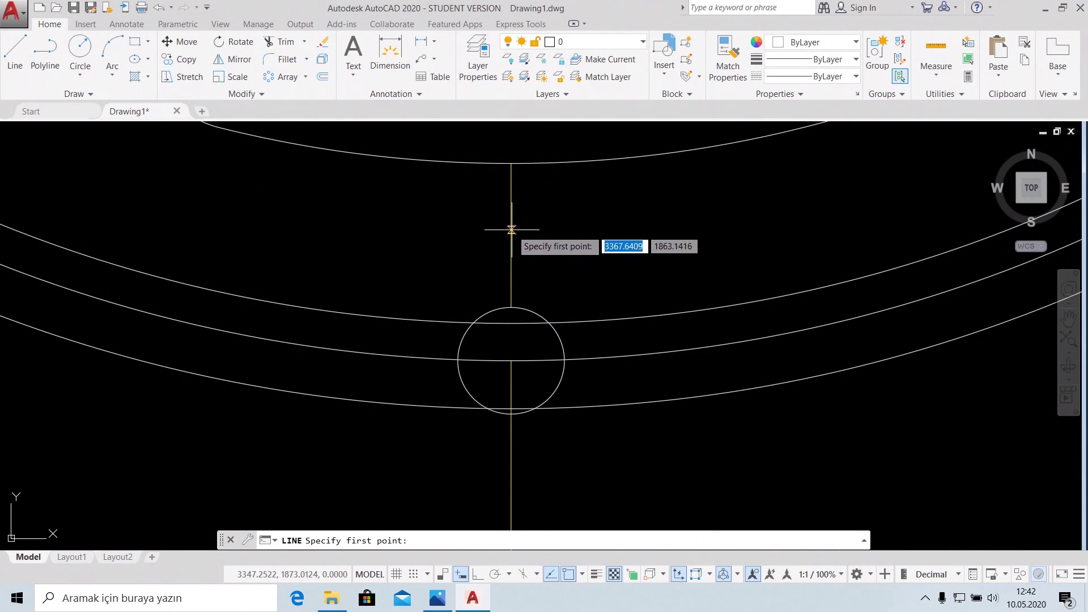
{"action": "left_click", "coordinate": [511, 234]}
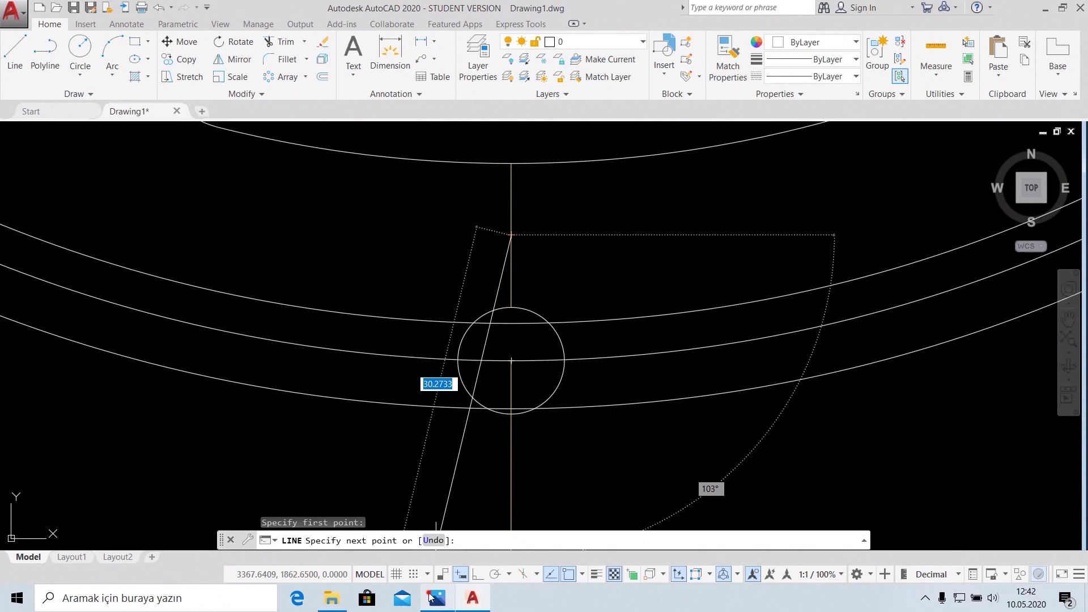
{"action": "left_click", "coordinate": [437, 598]}
{"action": "scroll", "coordinate": [545, 461], "scroll_direction": "up", "scroll_amount": 2}
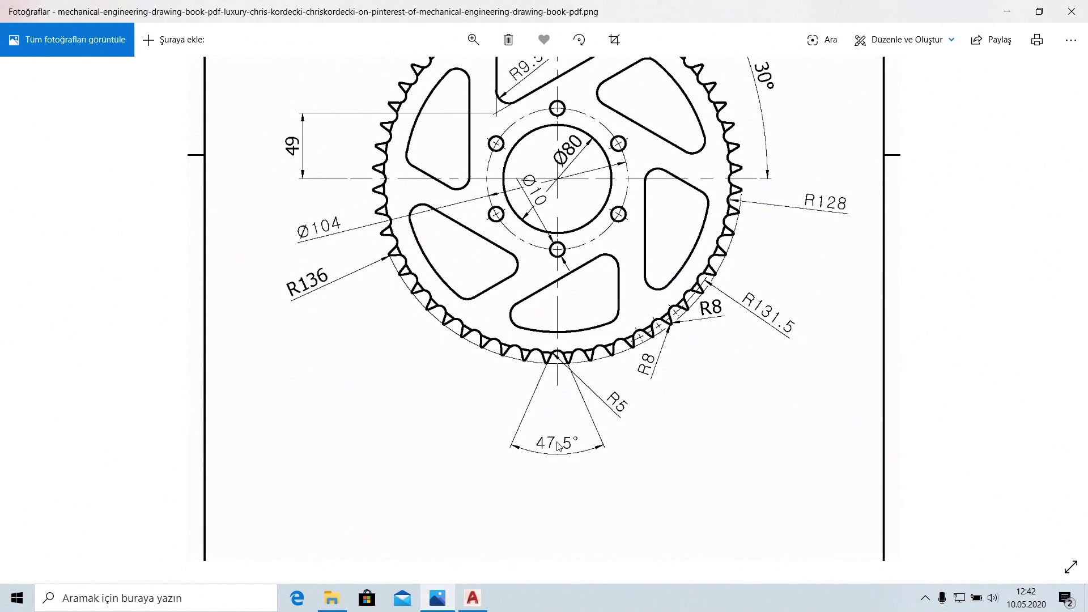
Return to AutoCAD to continue the tooth-flank line after checking the 47.5° angle.
{"action": "left_click", "coordinate": [472, 598]}
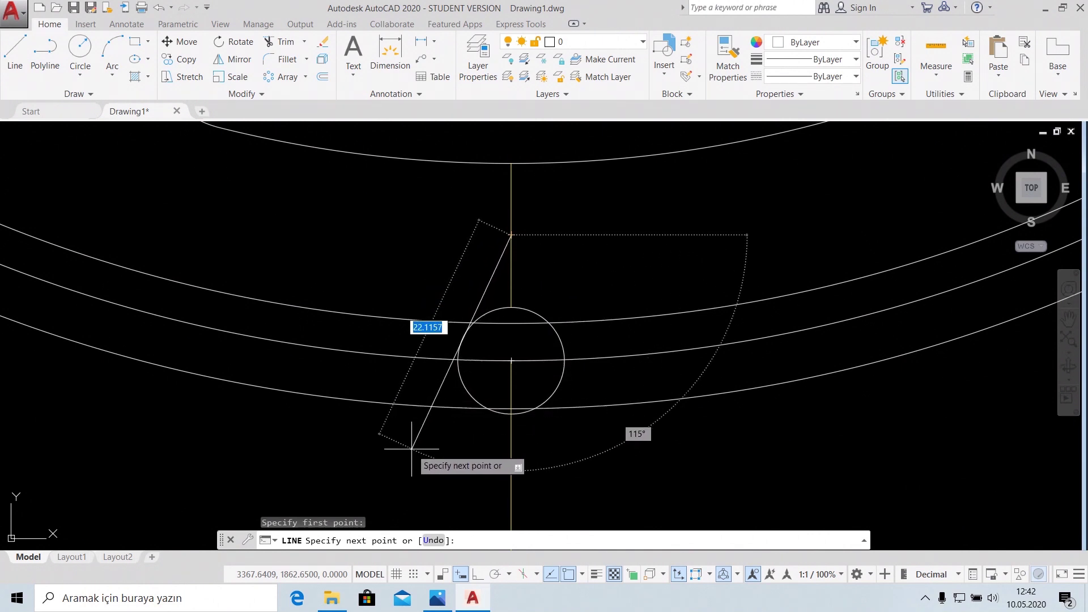
Finish the first flank line at a 113.7° angle.
{"action": "key", "text": "Tab"}
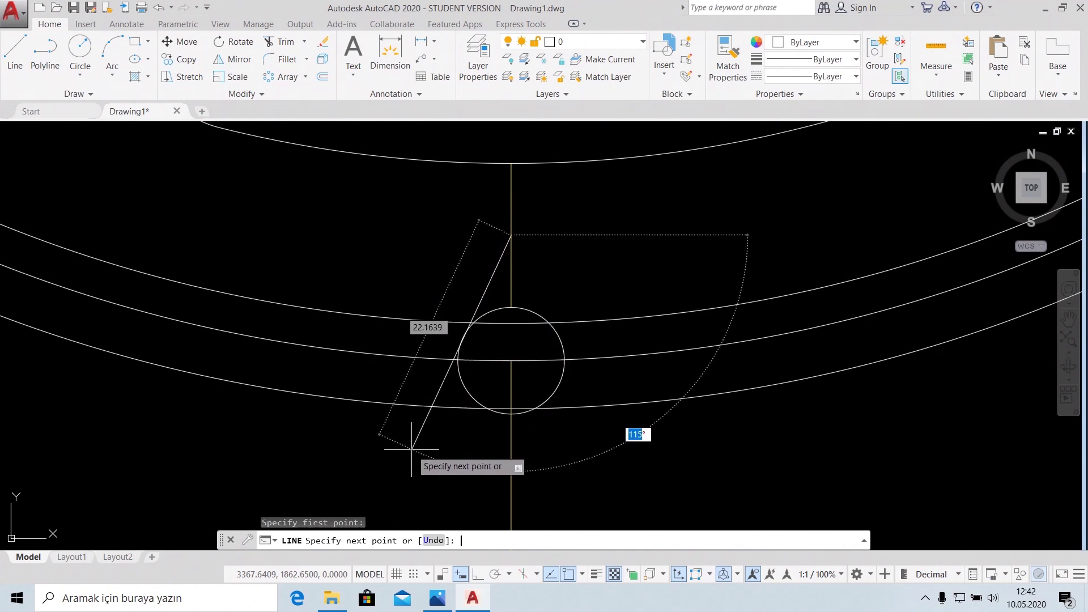
{"action": "type", "text": "113.7"}
{"action": "key", "text": "Return"}
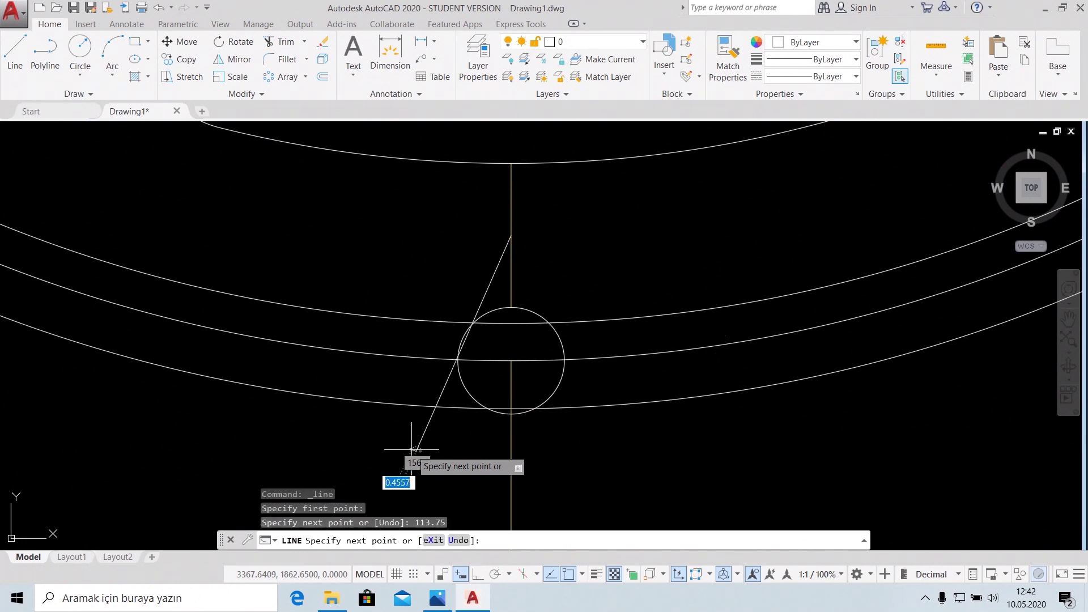
{"action": "right_click", "coordinate": [411, 449]}
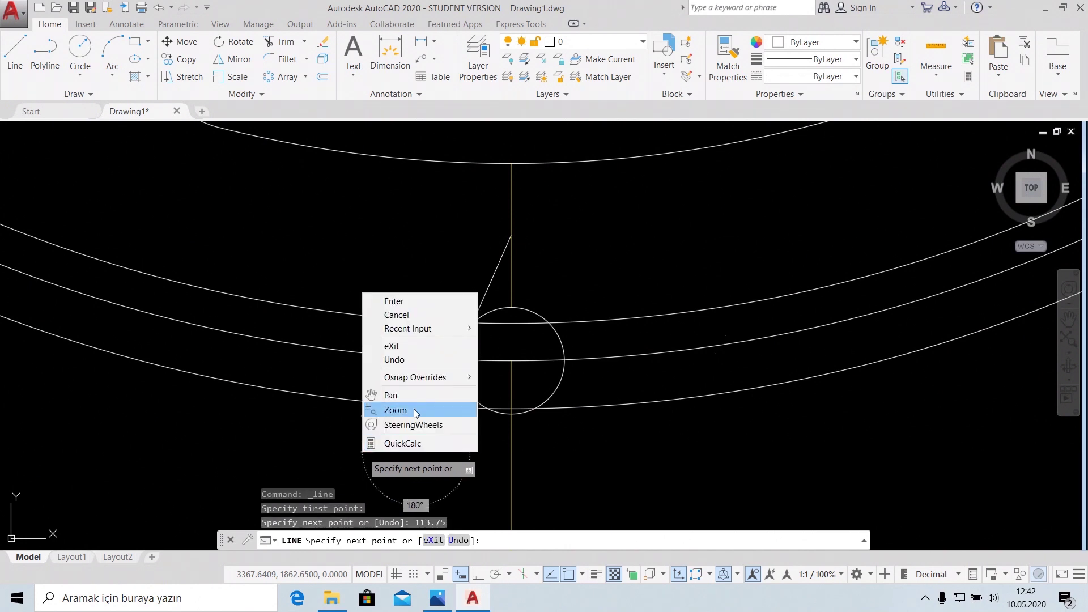
{"action": "left_click", "coordinate": [427, 301]}
Draw another line 66 long from the first line's top end.
{"action": "right_click", "coordinate": [456, 222]}
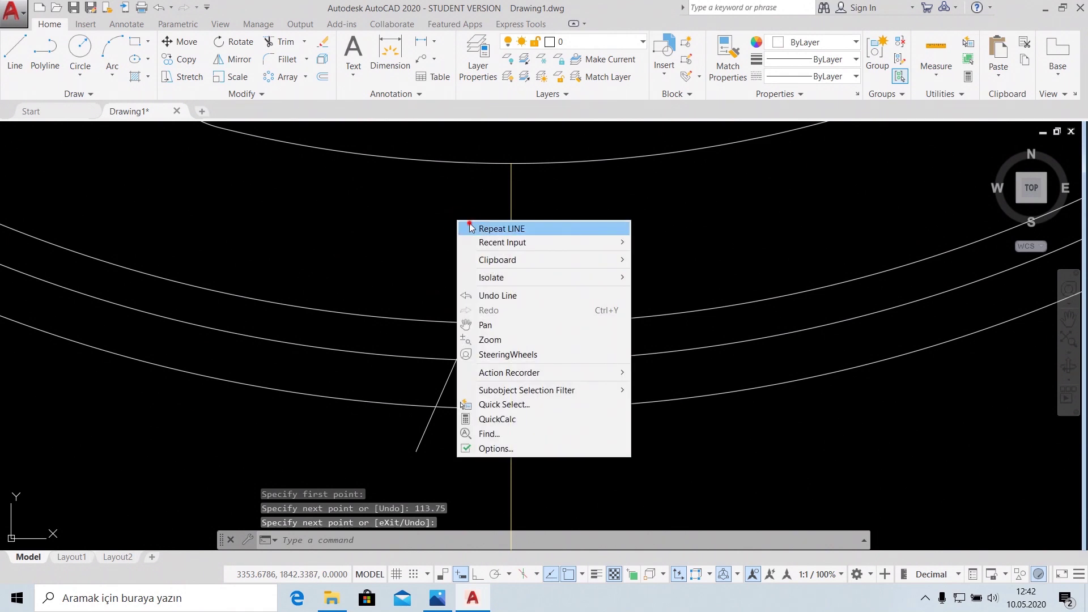
{"action": "left_click", "coordinate": [533, 226]}
{"action": "left_click", "coordinate": [511, 235]}
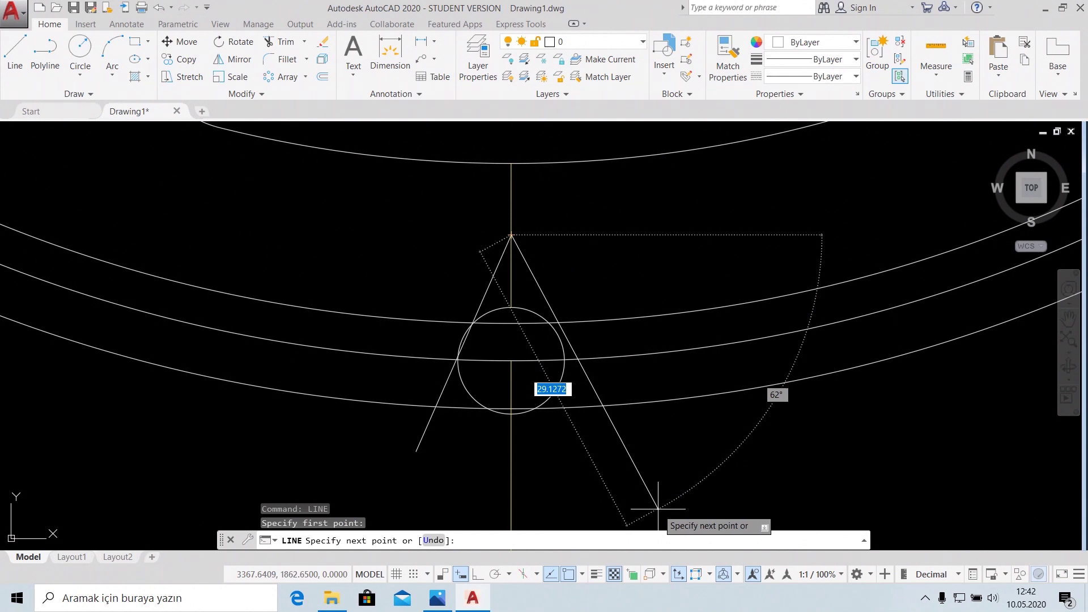
{"action": "type", "text": "66.25"}
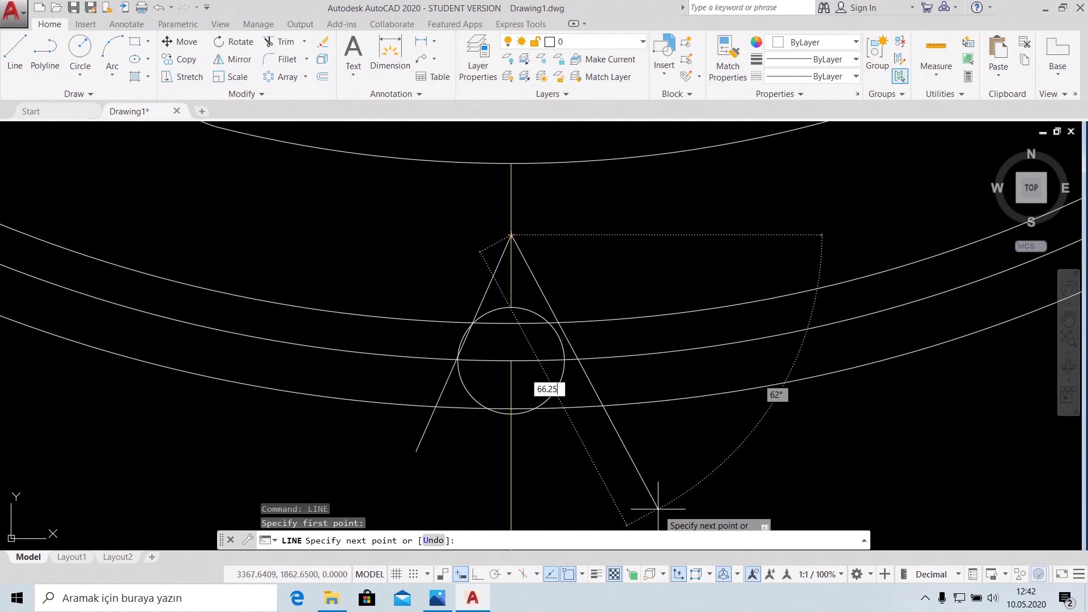
{"action": "key", "text": "Return"}
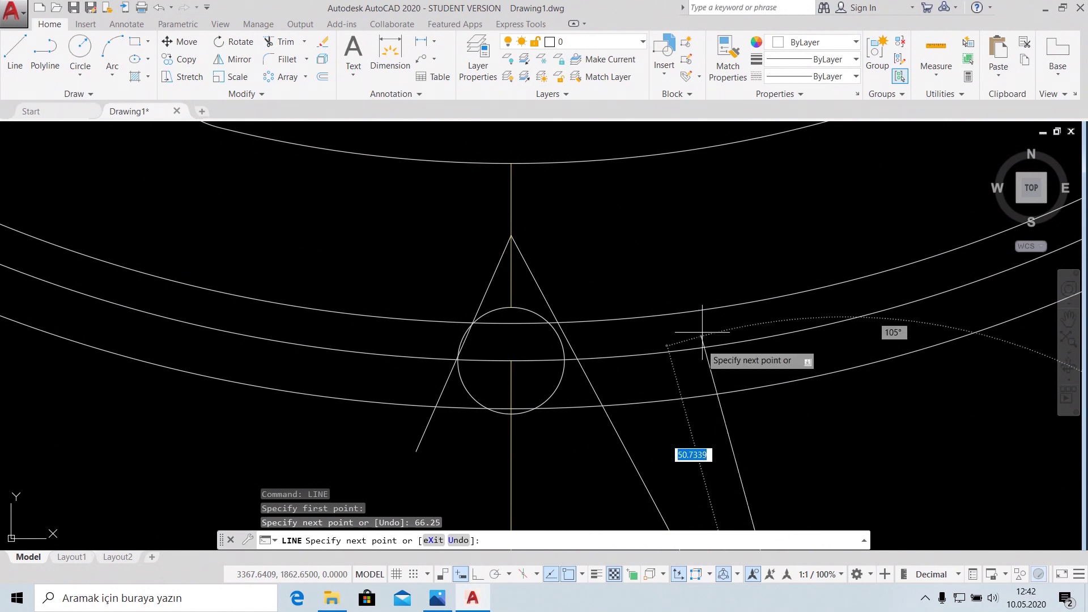
{"action": "key", "text": "Escape"}
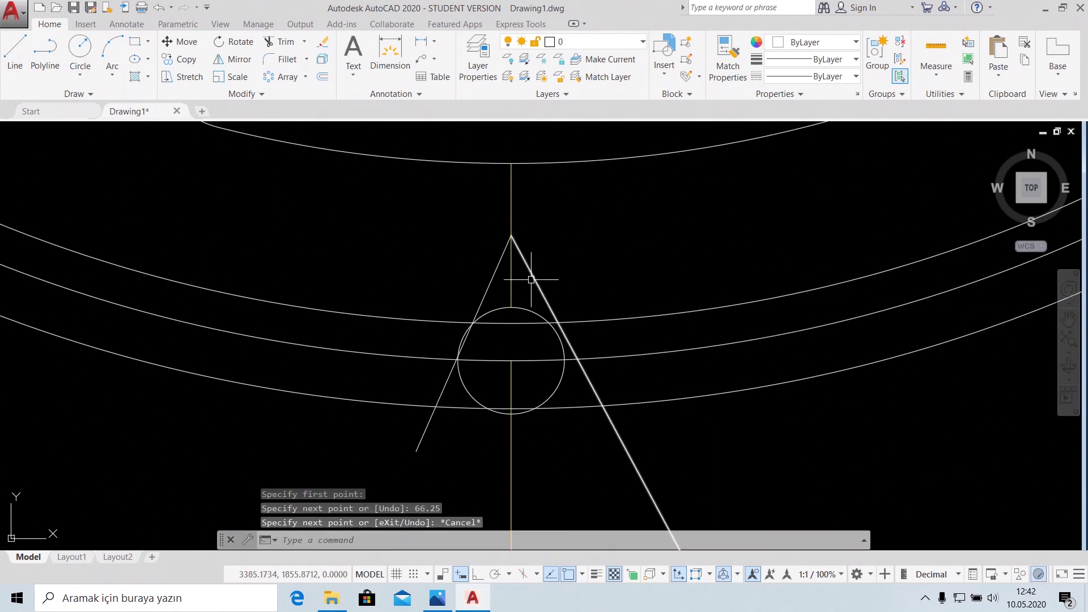
Replace the right slanted side with a 66.25-long line from the apex on the centreline.
{"action": "left_click", "coordinate": [534, 278]}
{"action": "key", "text": "Delete"}
{"action": "left_click", "coordinate": [15, 50]}
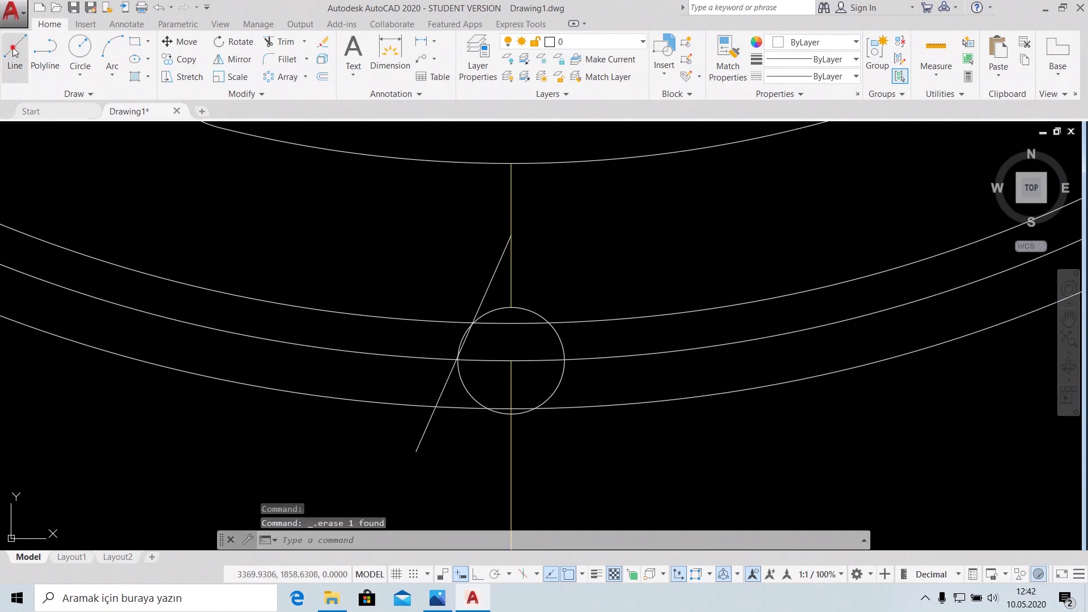
{"action": "left_click", "coordinate": [512, 235]}
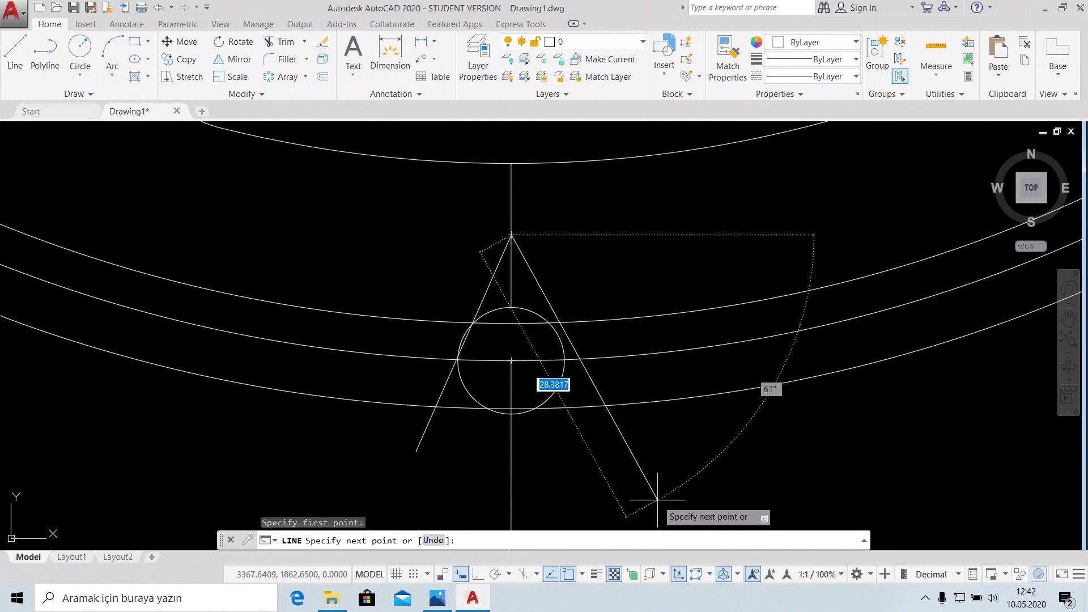
{"action": "key", "text": "Tab"}
{"action": "type", "text": "6"}
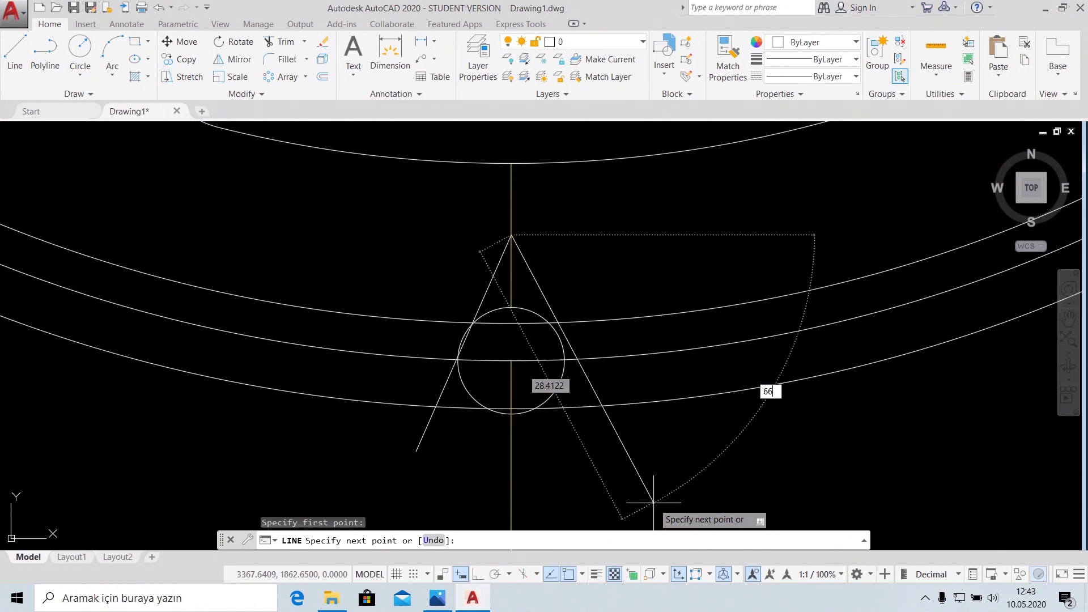
{"action": "type", "text": ".25"}
{"action": "key", "text": "Return"}
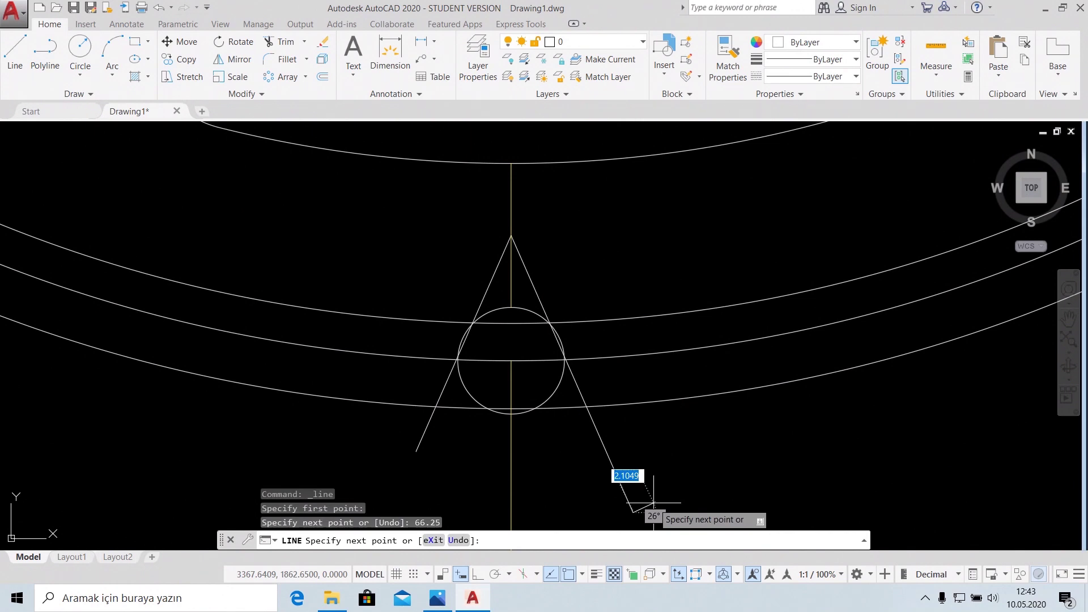
{"action": "key", "text": "Escape"}
Check the bottom teeth on the reference sprocket drawing in Photos.
{"action": "middle_click_drag", "start_coordinate": [733, 437], "coordinate": [794, 376]}
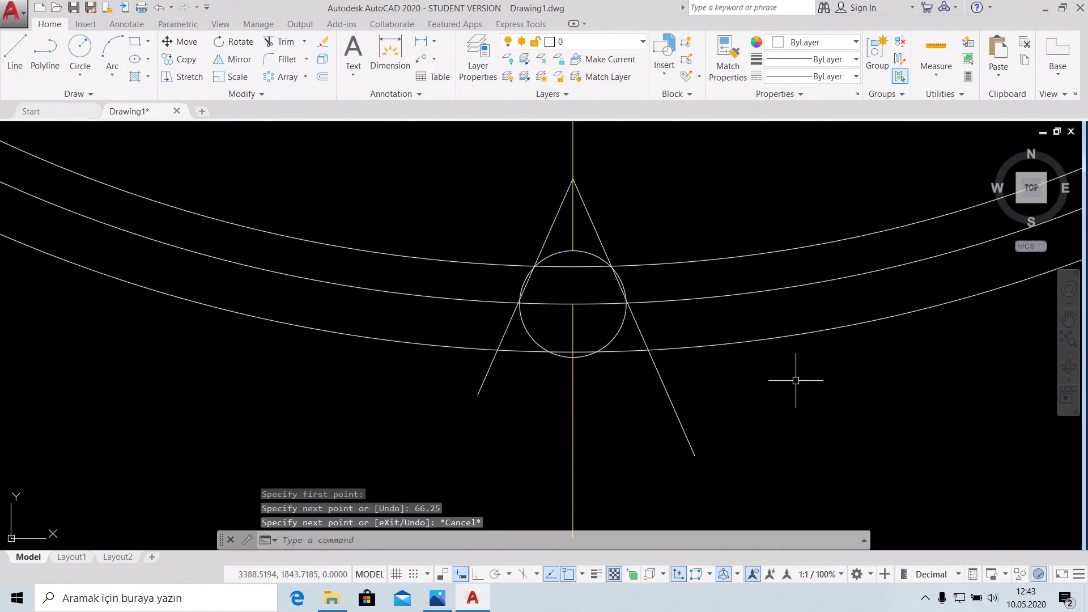
{"action": "left_click", "coordinate": [437, 597]}
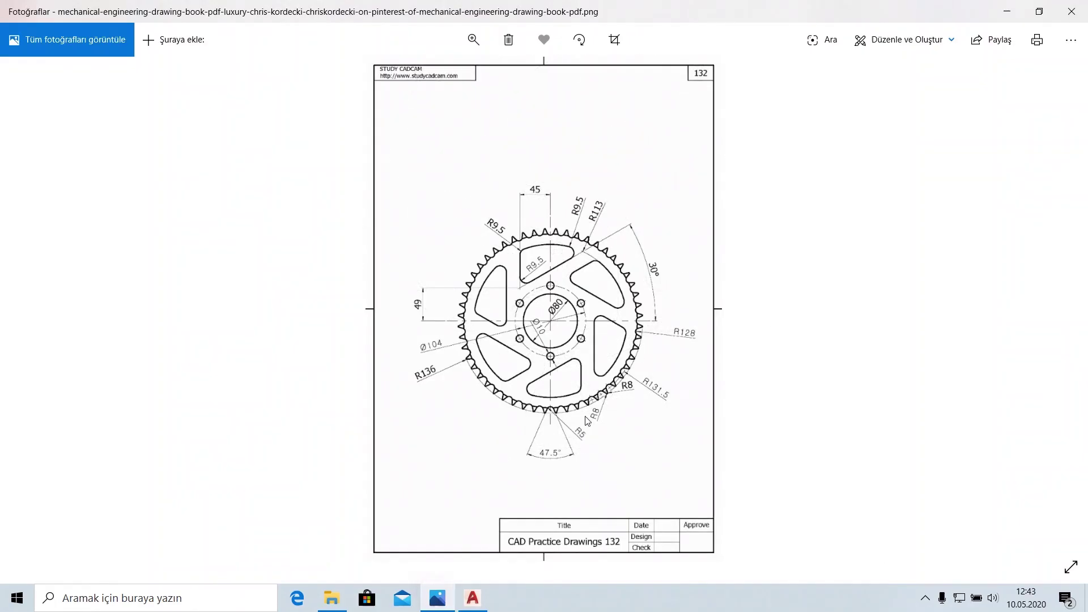
{"action": "double_click", "coordinate": [554, 413]}
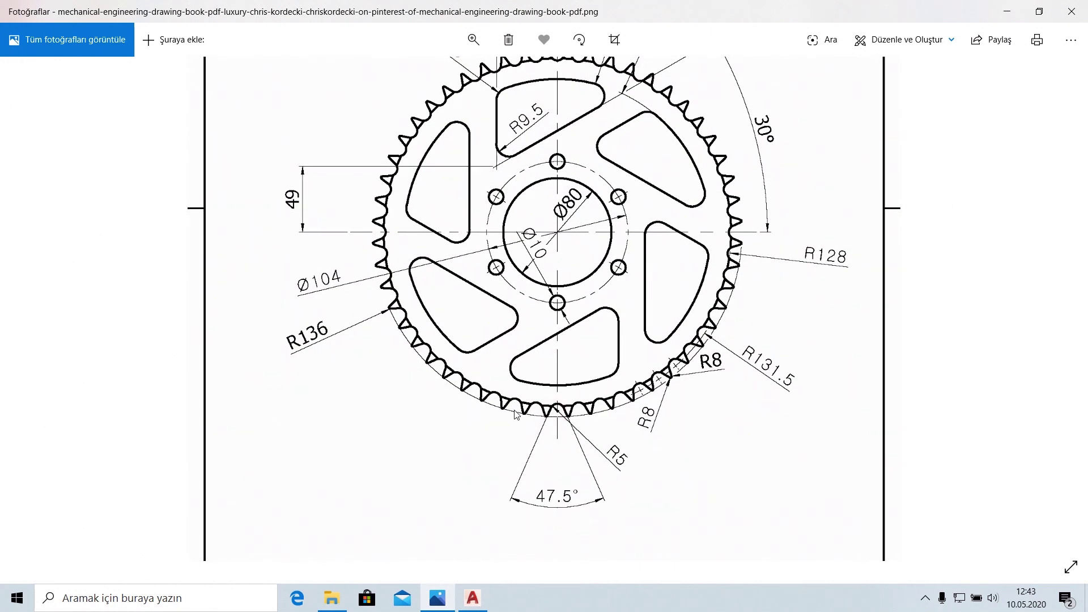
{"action": "left_click", "coordinate": [472, 597]}
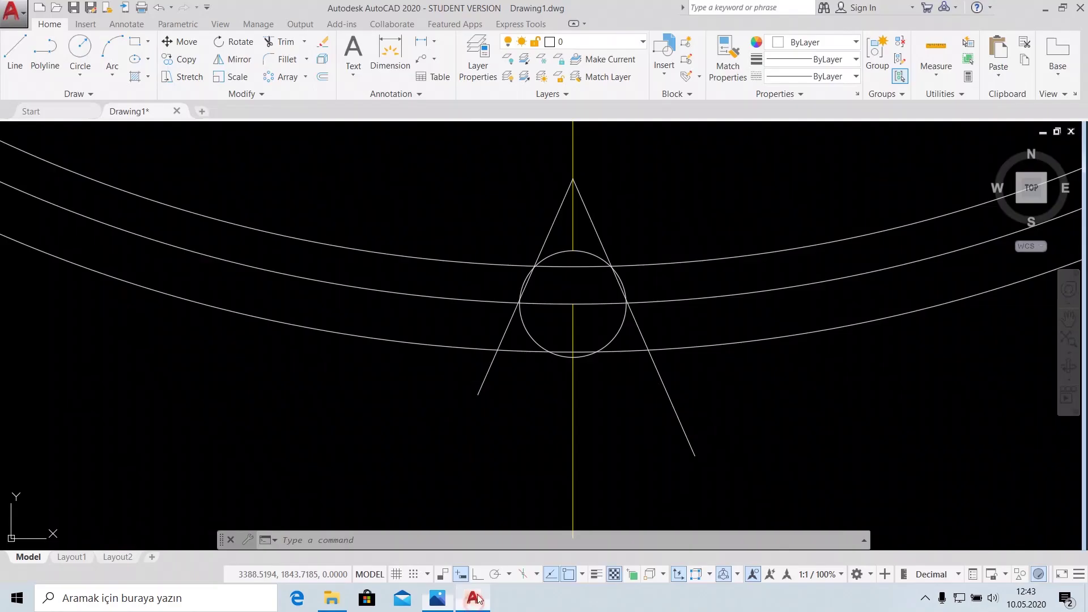
Erase the middle and lower construction arcs.
{"action": "left_click", "coordinate": [444, 295]}
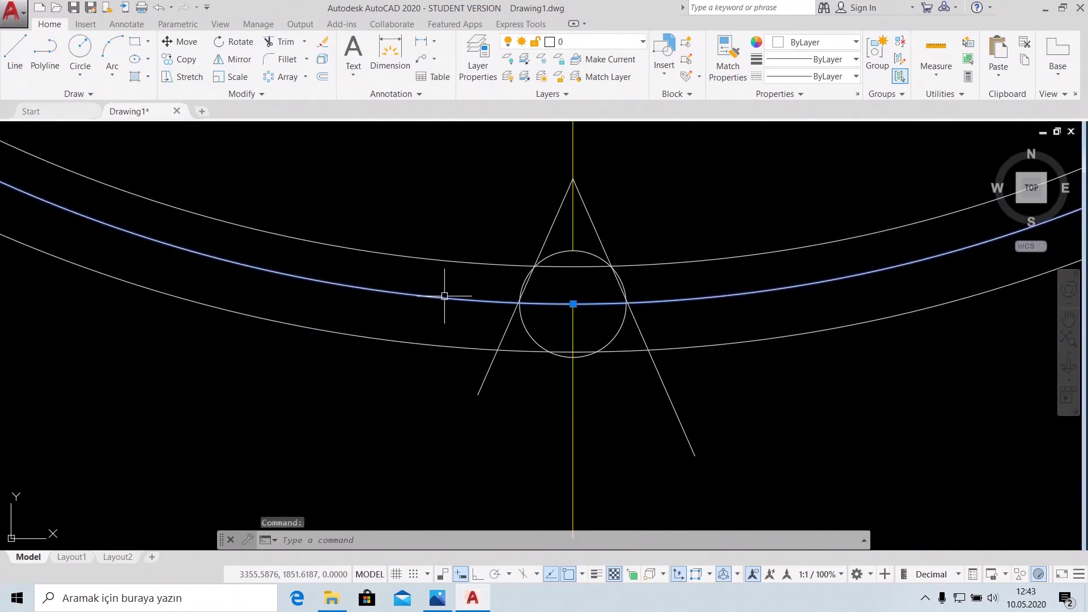
{"action": "key", "text": "Delete"}
{"action": "left_click", "coordinate": [436, 343]}
{"action": "key", "text": "Delete"}
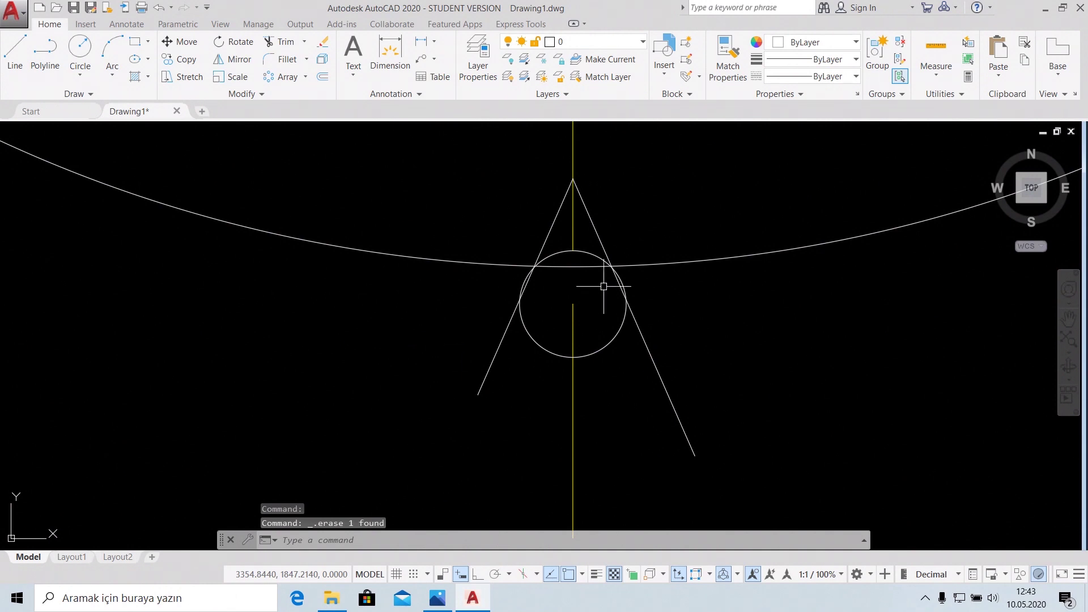
{"action": "scroll", "coordinate": [604, 286], "scroll_direction": "up", "scroll_amount": 2}
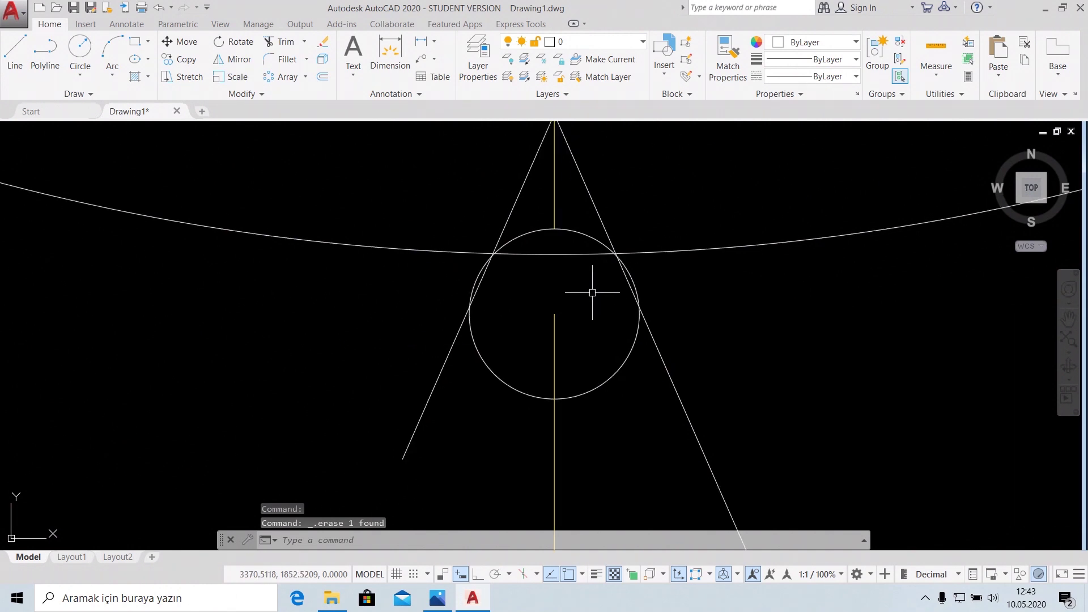
{"action": "scroll", "coordinate": [592, 293], "scroll_direction": "down", "scroll_amount": 2}
Trim the line ends above the circle and the arc below the line junction.
{"action": "type", "text": "TR"}
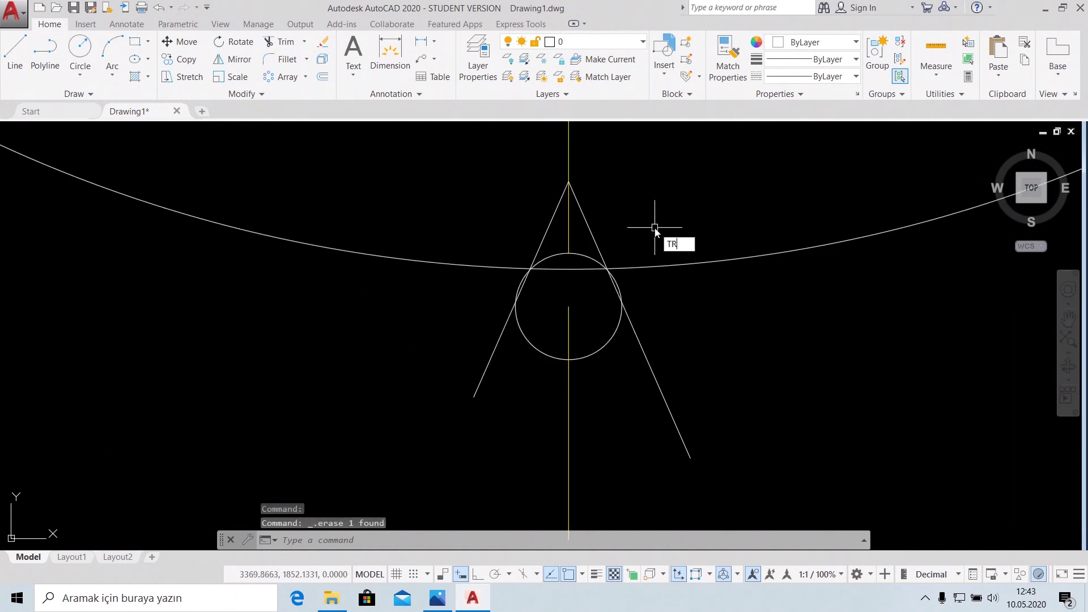
{"action": "key", "text": "Return"}
{"action": "key", "text": "Return"}
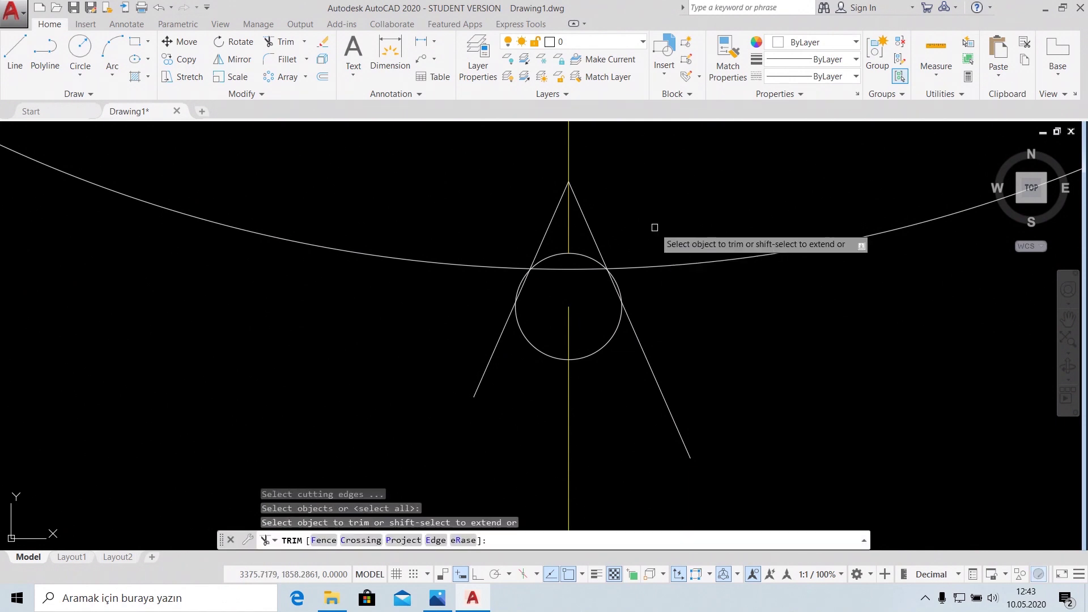
{"action": "left_click", "coordinate": [655, 228]}
{"action": "left_click", "coordinate": [544, 206]}
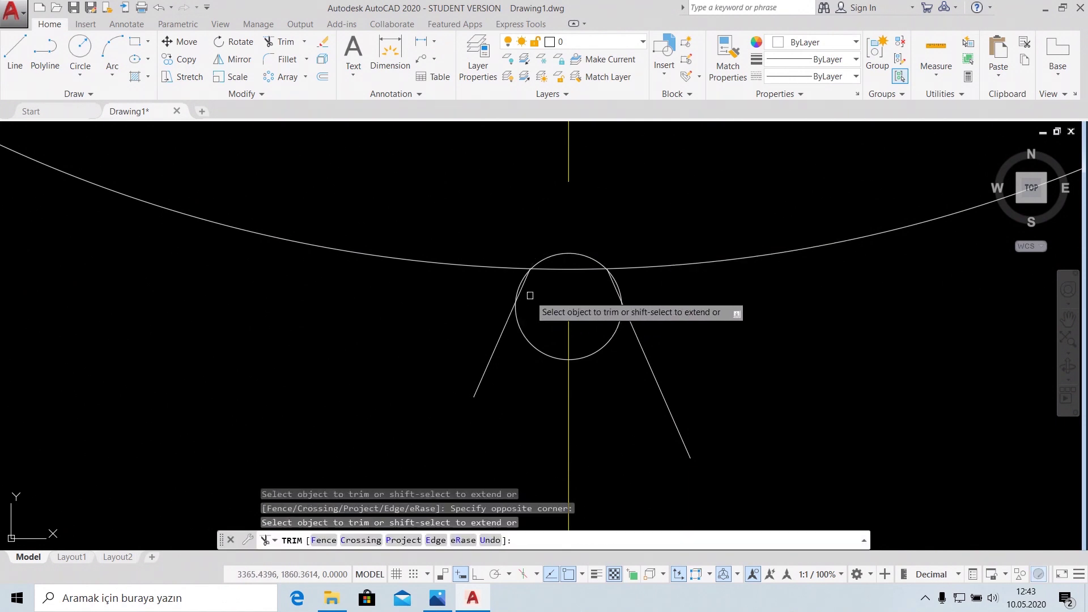
{"action": "scroll", "coordinate": [510, 291], "scroll_direction": "up", "scroll_amount": 4}
{"action": "scroll", "coordinate": [499, 266], "scroll_direction": "up", "scroll_amount": 5}
{"action": "mouse_move", "coordinate": [520, 236]}
{"action": "middle_mouse_down"}
{"action": "mouse_move", "coordinate": [540, 216]}
{"action": "mouse_move", "coordinate": [570, 323]}
{"action": "middle_mouse_up"}
{"action": "scroll", "coordinate": [641, 313], "scroll_direction": "down", "scroll_amount": 1}
{"action": "left_click", "coordinate": [518, 366]}
Crossing-trim the leftover pieces around the R5 circle into the tooth outline.
{"action": "scroll", "coordinate": [703, 358], "scroll_direction": "down", "scroll_amount": 3}
{"action": "middle_click_drag", "start_coordinate": [705, 359], "coordinate": [663, 142]}
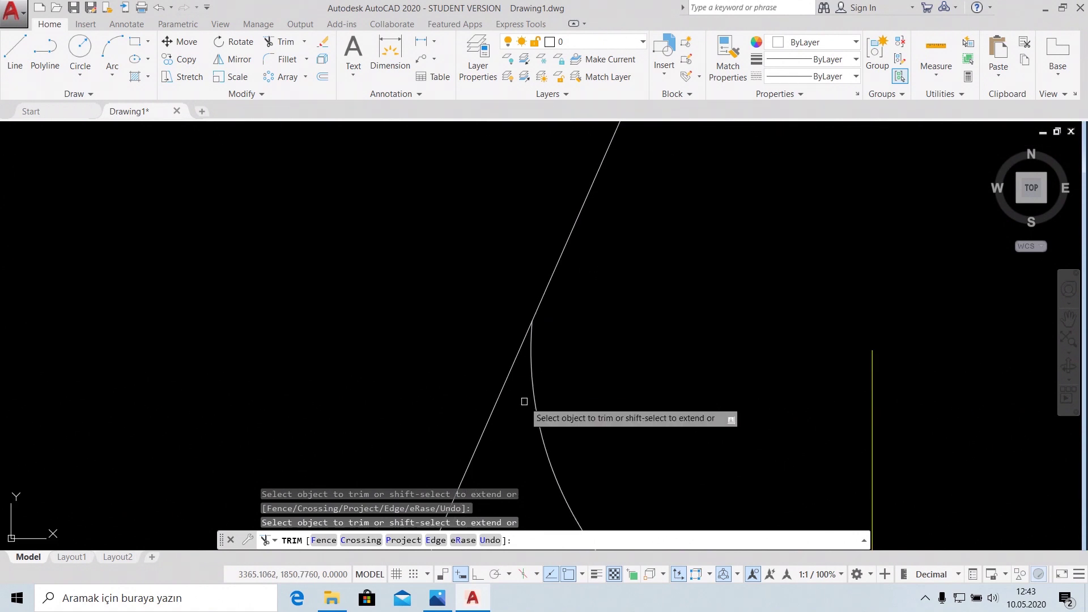
{"action": "scroll", "coordinate": [509, 425], "scroll_direction": "down", "scroll_amount": 5}
{"action": "scroll", "coordinate": [552, 396], "scroll_direction": "down", "scroll_amount": 3}
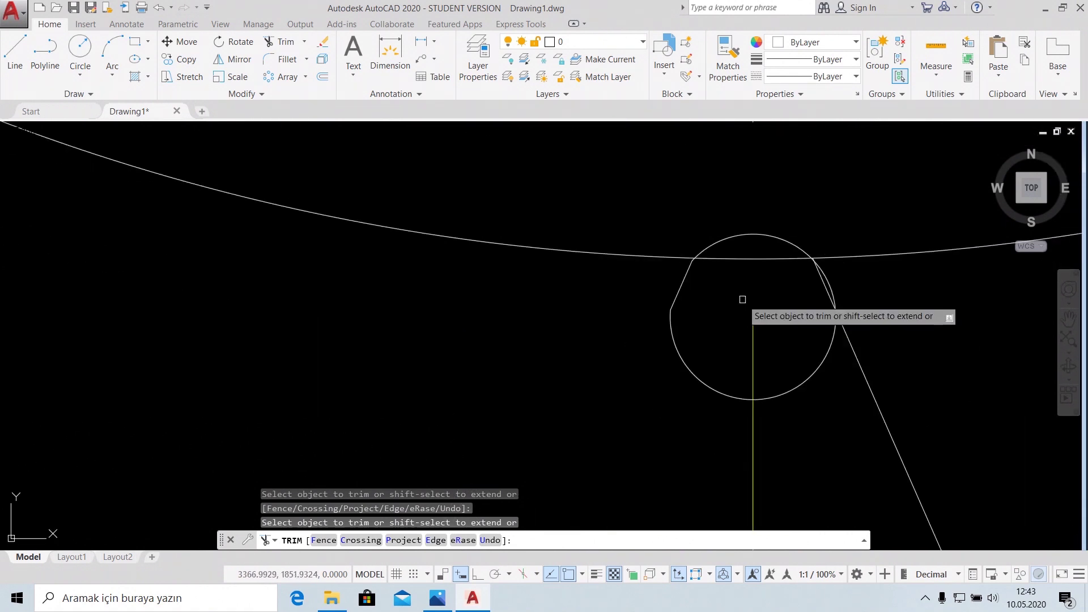
{"action": "middle_click_drag", "start_coordinate": [799, 301], "coordinate": [682, 282]}
{"action": "left_click", "coordinate": [830, 395]}
{"action": "left_click", "coordinate": [553, 462]}
{"action": "mouse_move", "coordinate": [801, 340]}
{"action": "middle_mouse_down"}
{"action": "mouse_move", "coordinate": [643, 340]}
{"action": "mouse_move", "coordinate": [605, 202]}
{"action": "middle_mouse_up"}
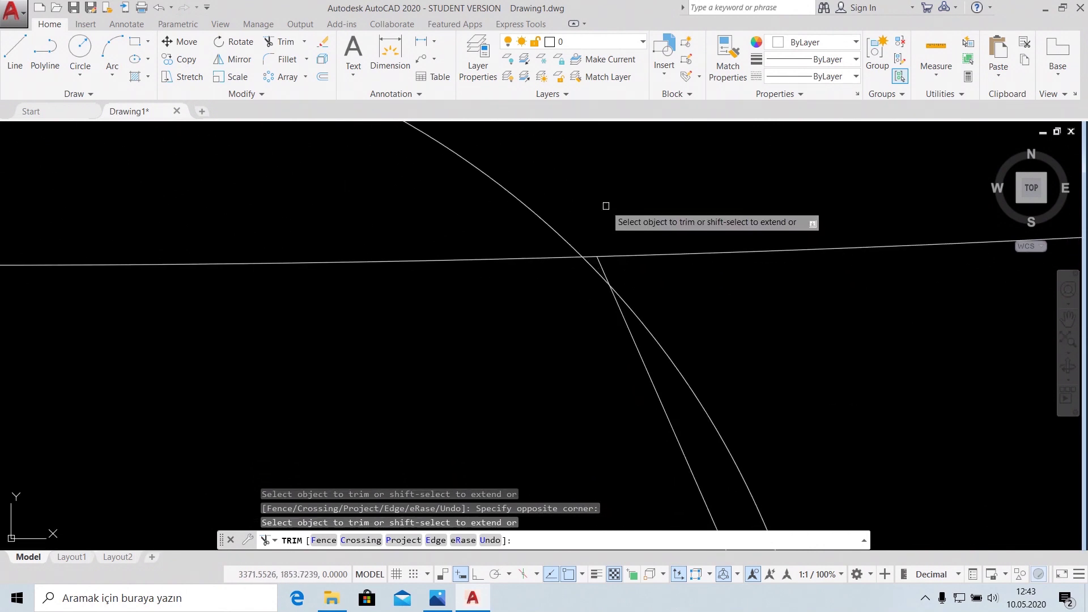
{"action": "scroll", "coordinate": [700, 403], "scroll_direction": "down", "scroll_amount": 3}
{"action": "scroll", "coordinate": [683, 406], "scroll_direction": "down", "scroll_amount": 2}
{"action": "scroll", "coordinate": [675, 366], "scroll_direction": "down", "scroll_amount": 4}
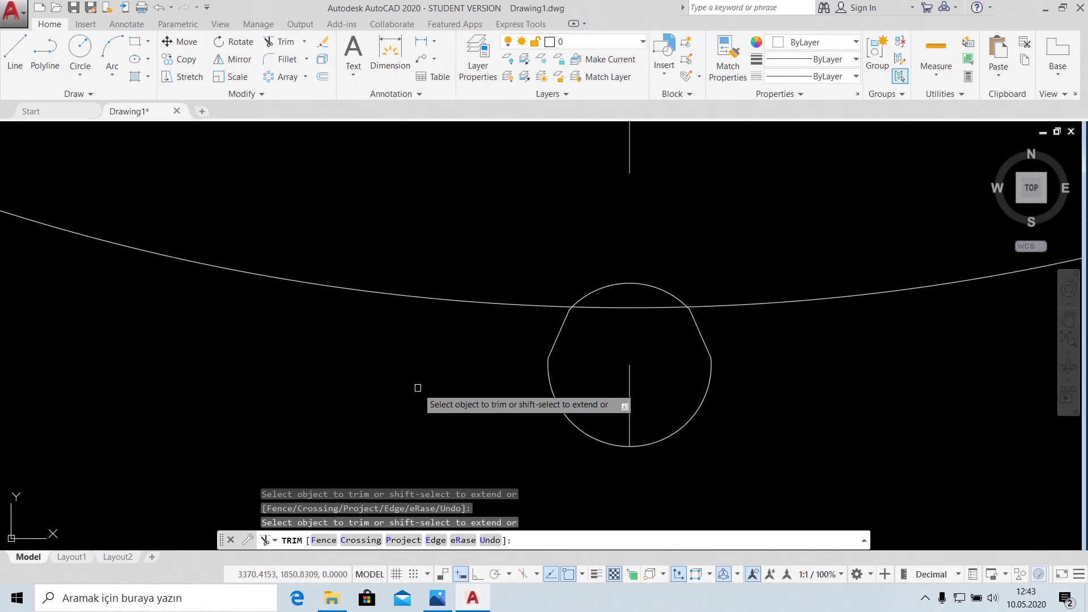
{"action": "key", "text": "Escape"}
{"action": "scroll", "coordinate": [589, 367], "scroll_direction": "down", "scroll_amount": 3}
{"action": "scroll", "coordinate": [664, 337], "scroll_direction": "down", "scroll_amount": 2}
{"action": "scroll", "coordinate": [667, 328], "scroll_direction": "up", "scroll_amount": 2}
{"action": "scroll", "coordinate": [671, 315], "scroll_direction": "down", "scroll_amount": 3}
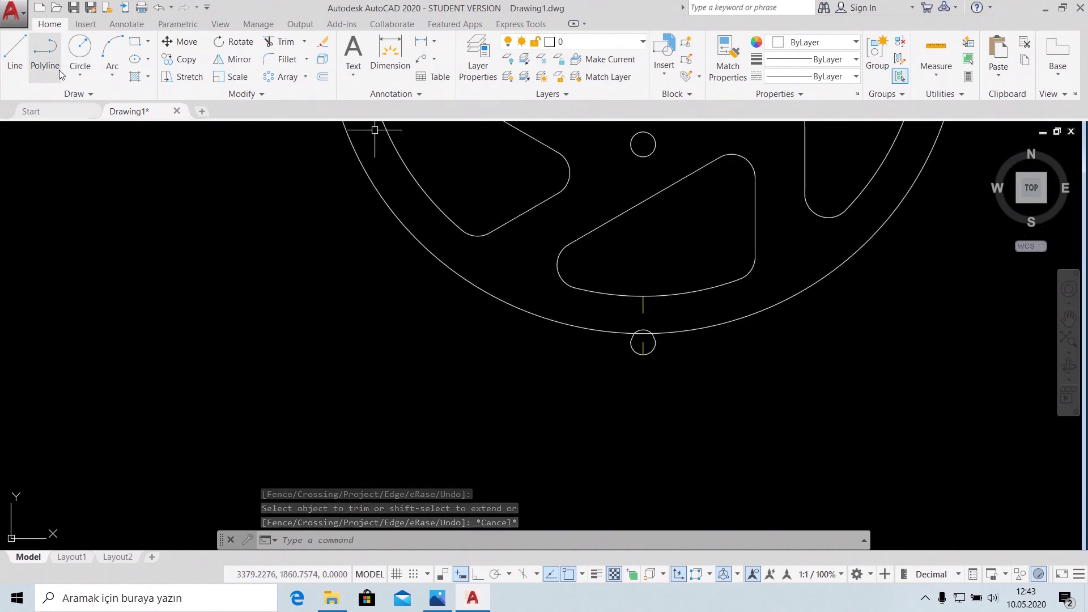
Draw an R136 circle centred on the sprocket's hub centre.
{"action": "left_click", "coordinate": [80, 80]}
{"action": "left_click", "coordinate": [107, 101]}
{"action": "middle_click_drag", "start_coordinate": [656, 259], "coordinate": [484, 421]}
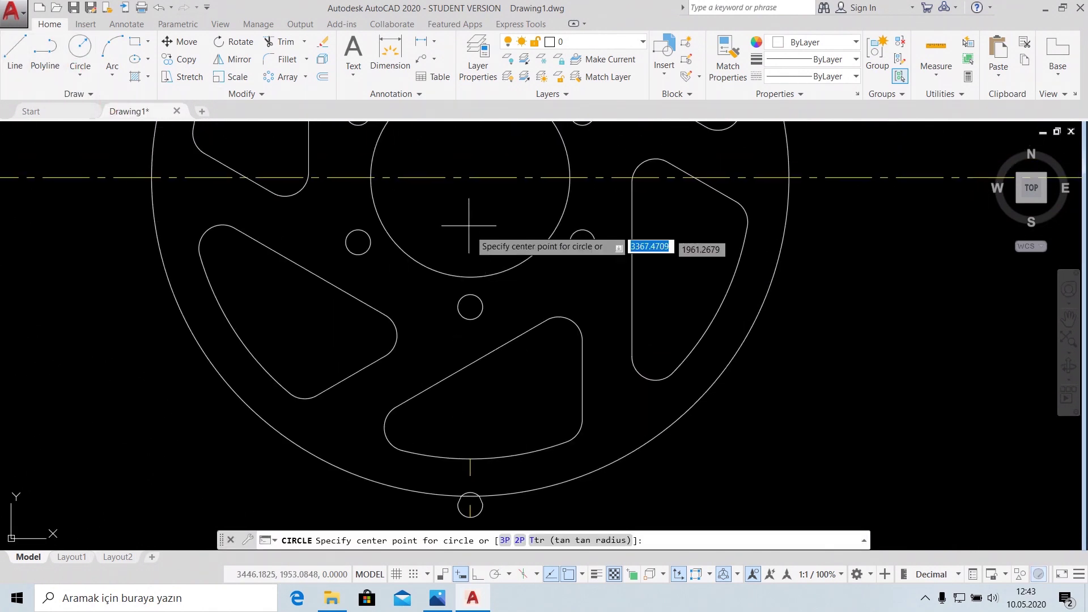
{"action": "left_click", "coordinate": [471, 178]}
{"action": "type", "text": "136"}
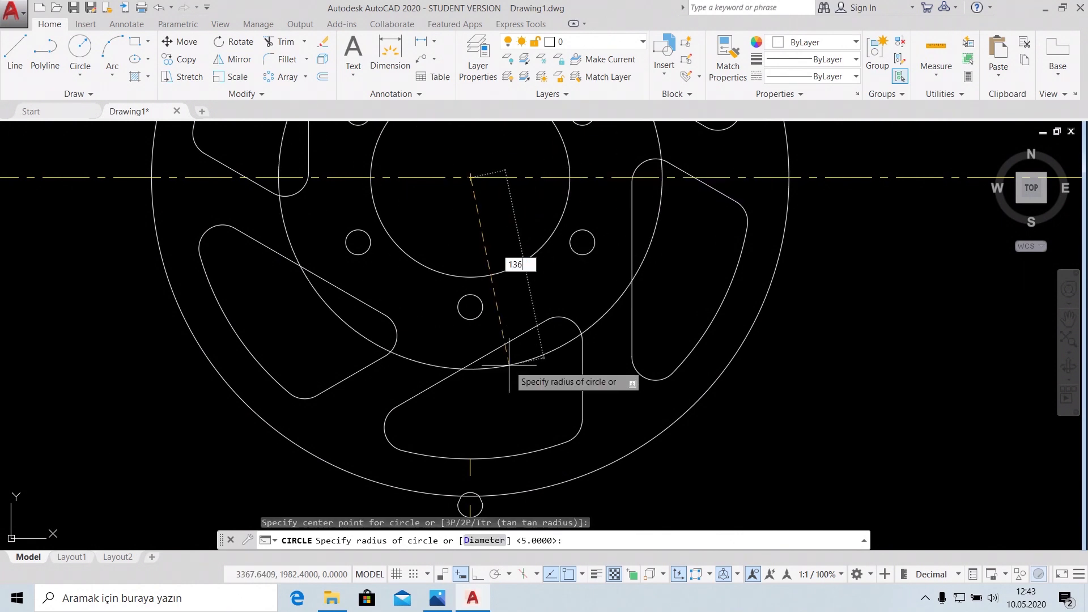
{"action": "key", "text": "Return"}
{"action": "scroll", "coordinate": [624, 406], "scroll_direction": "up", "scroll_amount": 2}
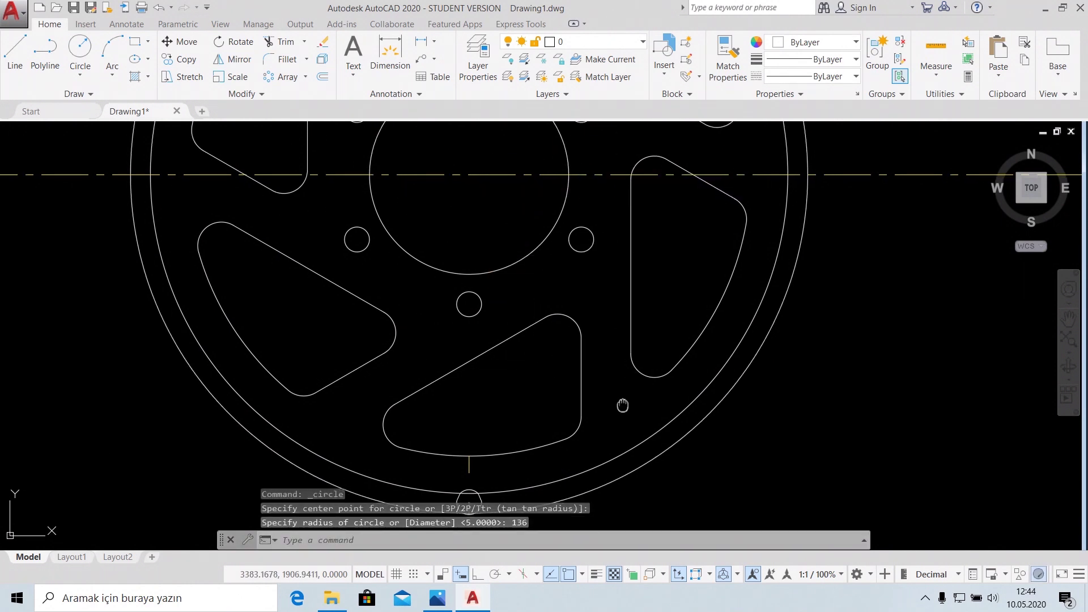
{"action": "scroll", "coordinate": [578, 364], "scroll_direction": "up", "scroll_amount": 2}
{"action": "key", "text": "Escape"}
{"action": "scroll", "coordinate": [539, 369], "scroll_direction": "up", "scroll_amount": 2}
{"action": "scroll", "coordinate": [487, 358], "scroll_direction": "up", "scroll_amount": 2}
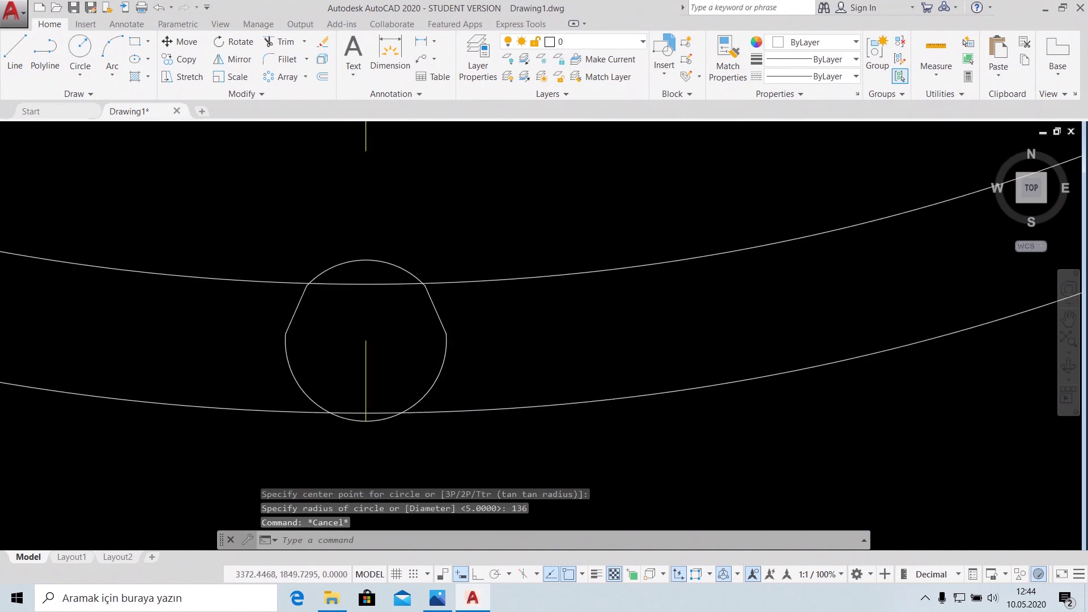
Undo the big circle and erase to restore the full flank lines, R5 circle and rim arcs.
{"action": "scroll", "coordinate": [678, 266], "scroll_direction": "up", "scroll_amount": 1}
{"action": "middle_click_drag", "start_coordinate": [405, 406], "coordinate": [677, 265]}
{"action": "left_click", "coordinate": [338, 202]}
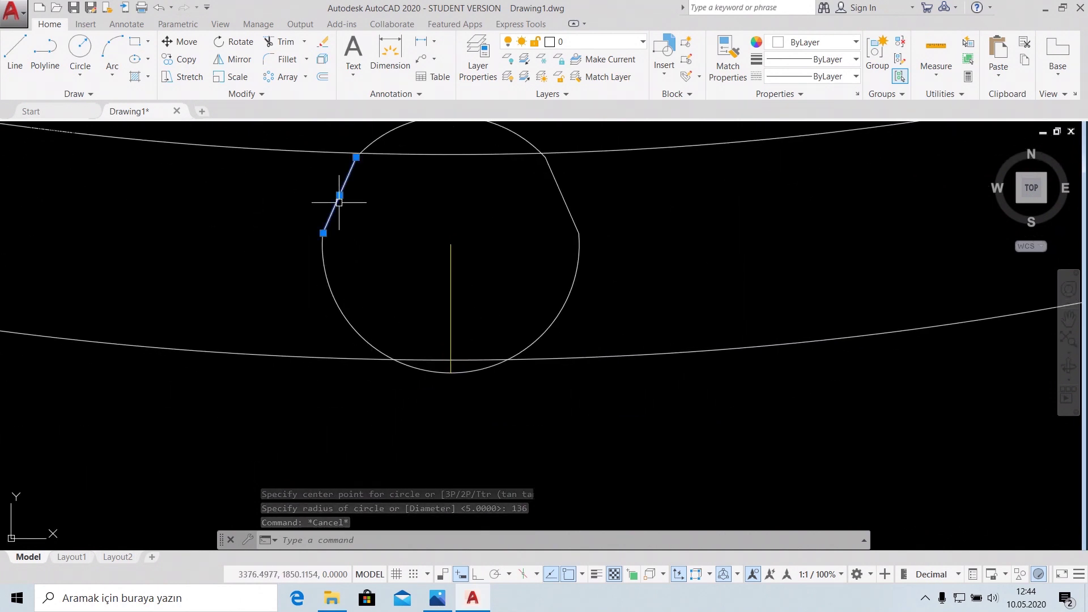
{"action": "right_click", "coordinate": [323, 234]}
{"action": "key", "text": "Escape"}
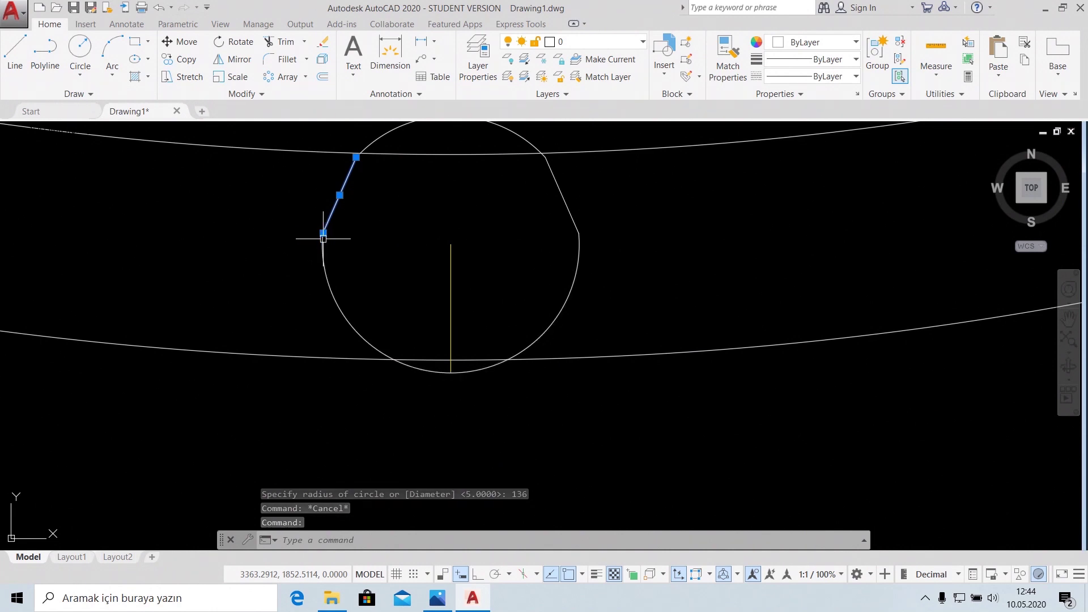
{"action": "key", "text": "ctrl+z"}
{"action": "key", "text": "ctrl+z"}
{"action": "key", "text": "ctrl+z"}
{"action": "key", "text": "ctrl+z"}
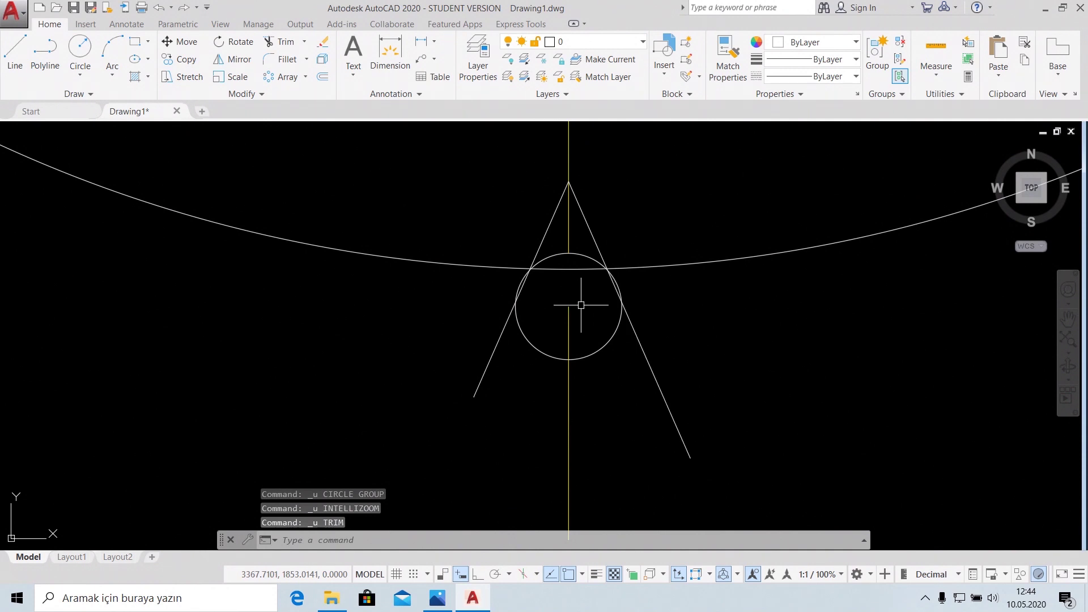
{"action": "key", "text": "ctrl+z"}
{"action": "key", "text": "ctrl+z"}
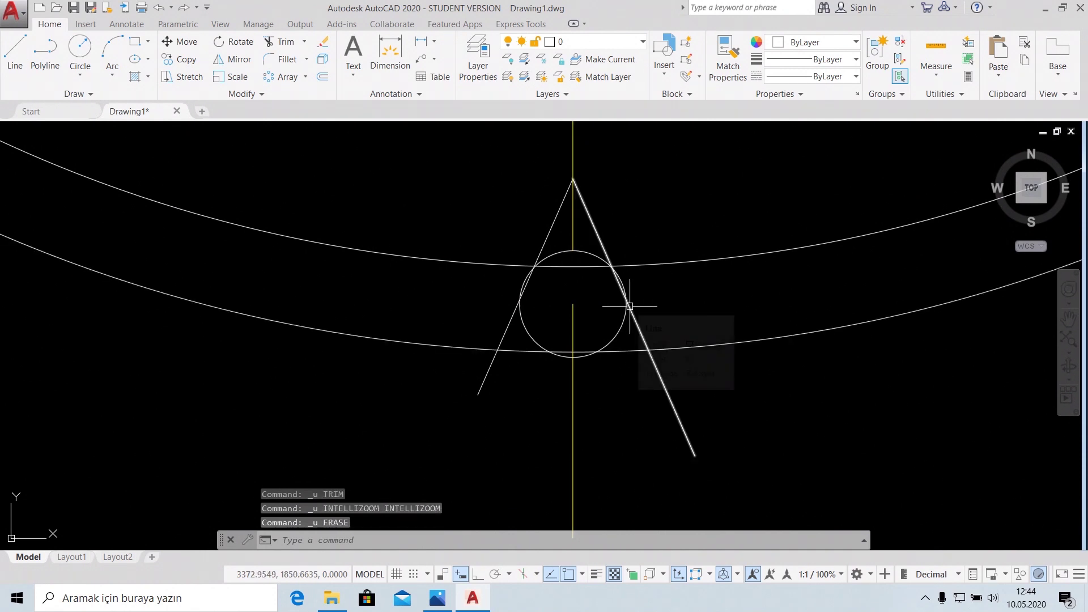
{"action": "type", "text": "TR"}
{"action": "key", "text": "Return"}
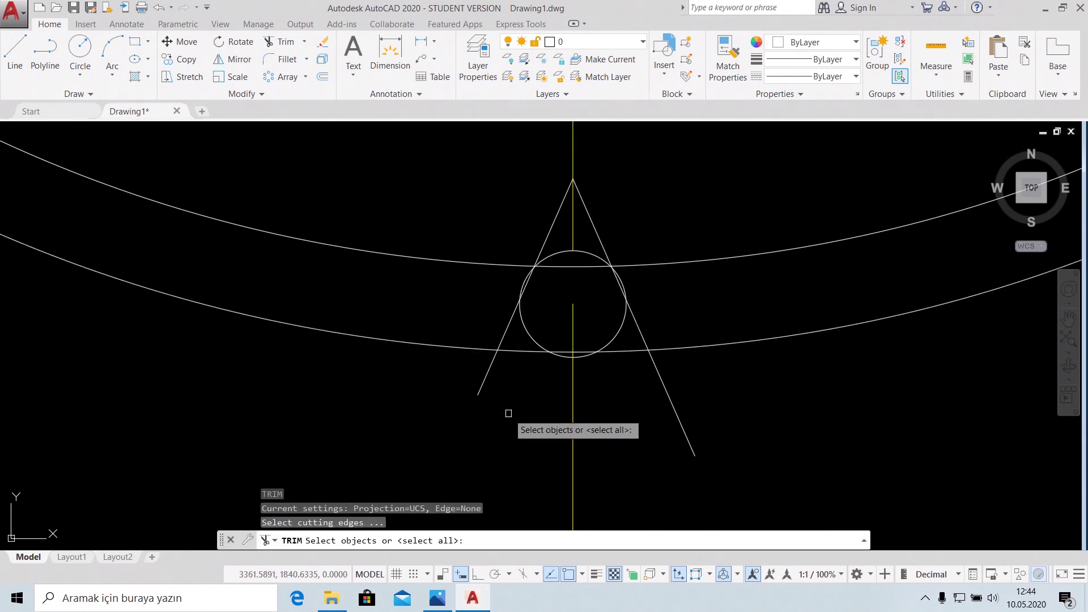
Trim the tangent line ends below the lower rim arc.
{"action": "key", "text": "Return"}
{"action": "left_click", "coordinate": [751, 396]}
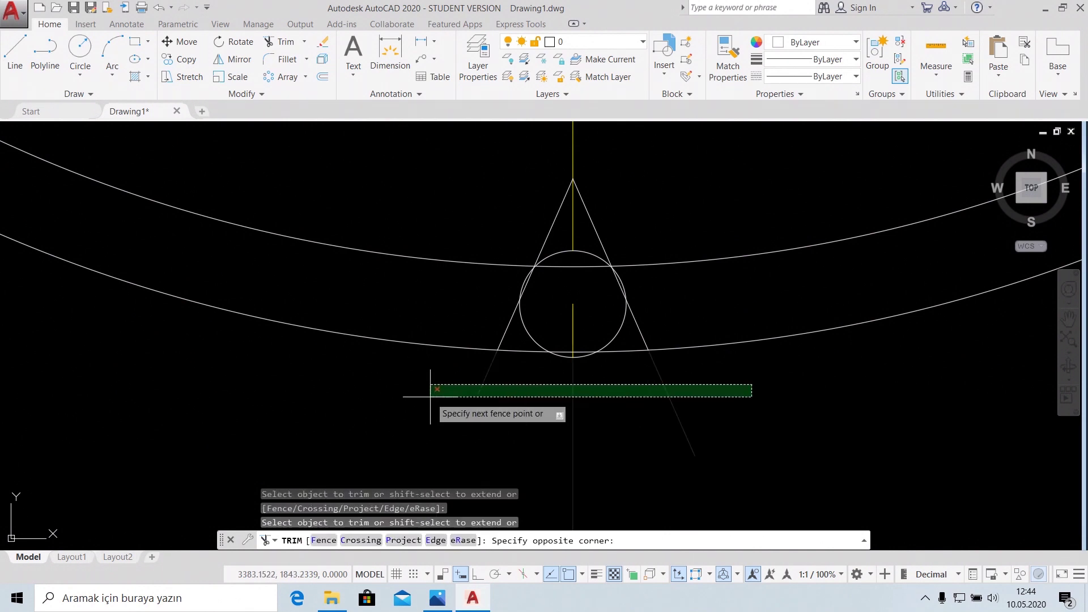
{"action": "left_click", "coordinate": [420, 396]}
{"action": "scroll", "coordinate": [578, 414], "scroll_direction": "up", "scroll_amount": 2}
{"action": "middle_click_drag", "start_coordinate": [504, 233], "coordinate": [476, 348]}
{"action": "scroll", "coordinate": [475, 314], "scroll_direction": "up", "scroll_amount": 3}
{"action": "scroll", "coordinate": [478, 314], "scroll_direction": "up", "scroll_amount": 1}
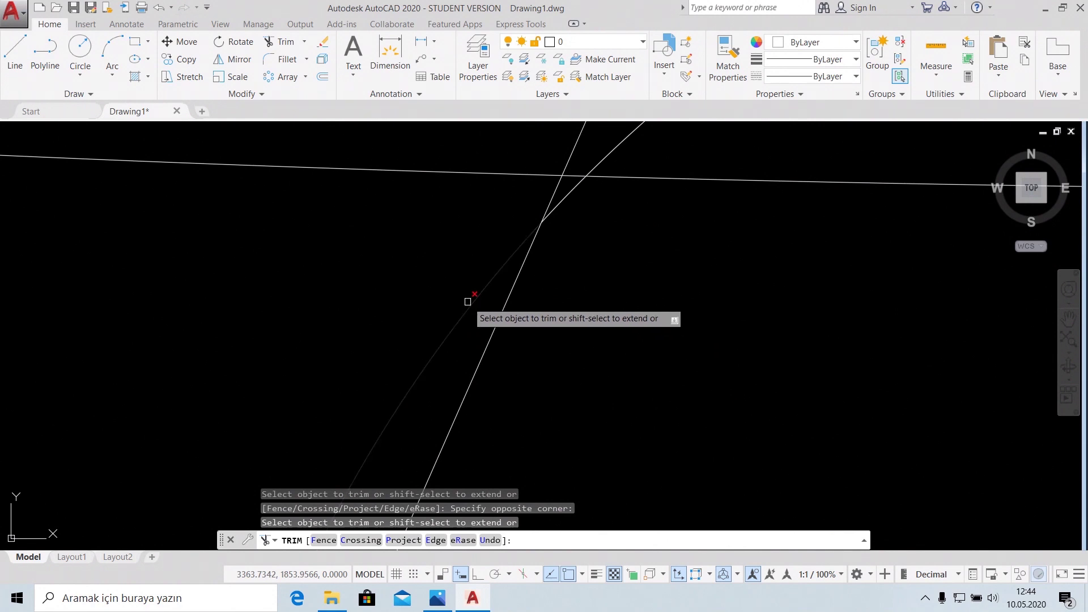
{"action": "scroll", "coordinate": [601, 260], "scroll_direction": "down", "scroll_amount": 1}
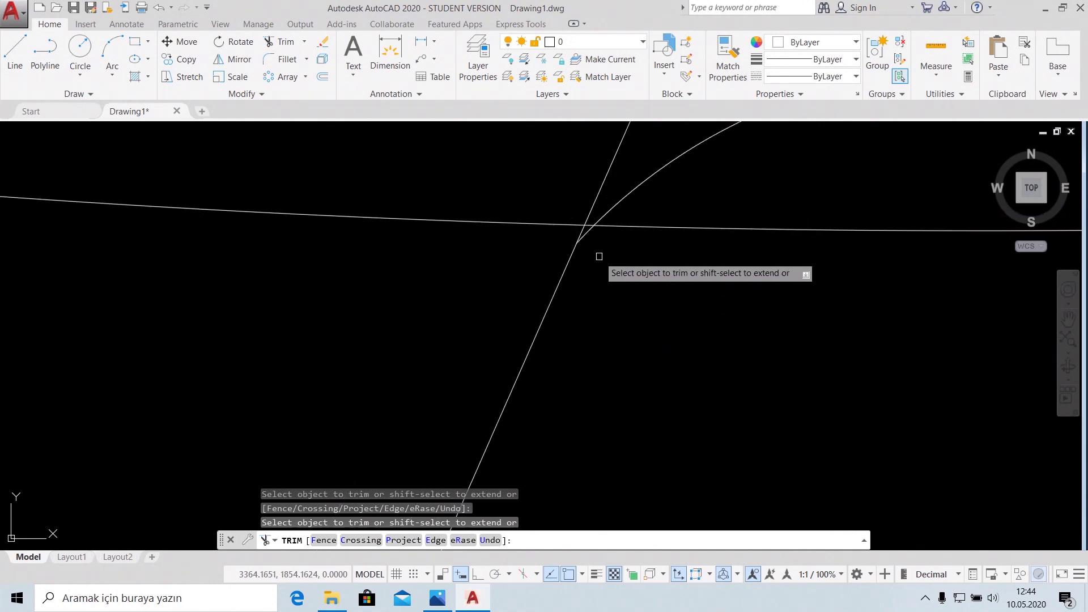
{"action": "scroll", "coordinate": [607, 278], "scroll_direction": "down", "scroll_amount": 2}
{"action": "scroll", "coordinate": [473, 365], "scroll_direction": "down", "scroll_amount": 1}
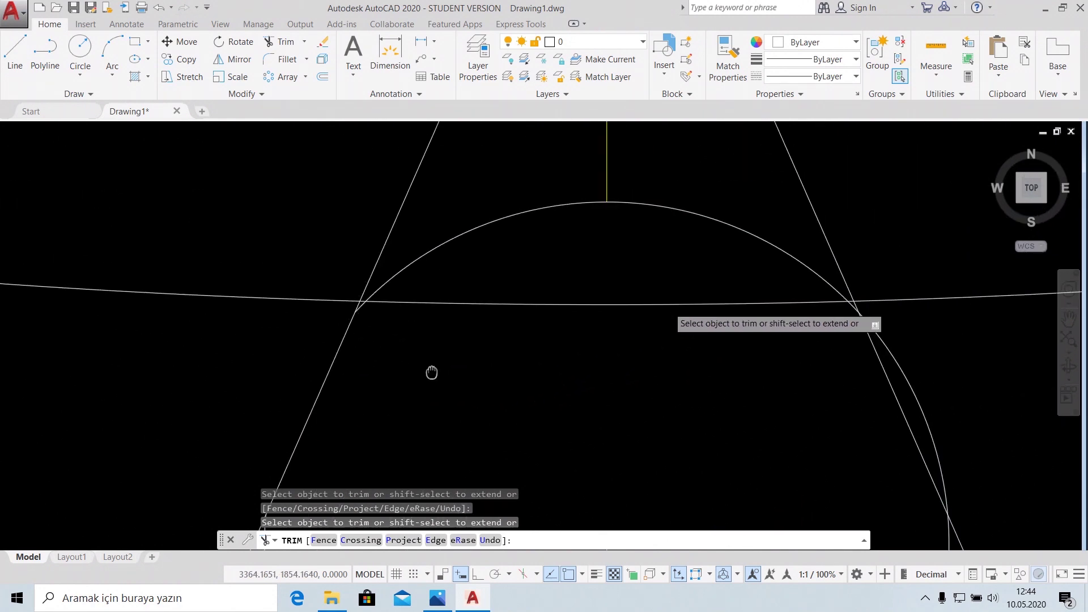
{"action": "scroll", "coordinate": [514, 310], "scroll_direction": "down", "scroll_amount": 1}
{"action": "mouse_move", "coordinate": [690, 304]}
{"action": "middle_mouse_down"}
{"action": "mouse_move", "coordinate": [801, 207]}
{"action": "mouse_move", "coordinate": [807, 282]}
{"action": "middle_mouse_up"}
{"action": "scroll", "coordinate": [802, 193], "scroll_direction": "down", "scroll_amount": 3}
Fence-trim the tangent line overshoots and the diagonal's stub past the intersection.
{"action": "left_click_drag", "start_coordinate": [808, 282], "coordinate": [442, 287]}
{"action": "scroll", "coordinate": [595, 442], "scroll_direction": "up", "scroll_amount": 2}
{"action": "scroll", "coordinate": [517, 382], "scroll_direction": "up", "scroll_amount": 2}
{"action": "scroll", "coordinate": [468, 306], "scroll_direction": "up", "scroll_amount": 2}
{"action": "scroll", "coordinate": [691, 400], "scroll_direction": "down", "scroll_amount": 2}
{"action": "middle_click_drag", "start_coordinate": [691, 400], "coordinate": [832, 290]}
{"action": "scroll", "coordinate": [777, 269], "scroll_direction": "down", "scroll_amount": 2}
{"action": "scroll", "coordinate": [530, 285], "scroll_direction": "up", "scroll_amount": 2}
{"action": "scroll", "coordinate": [532, 285], "scroll_direction": "up", "scroll_amount": 2}
{"action": "scroll", "coordinate": [532, 286], "scroll_direction": "up", "scroll_amount": 2}
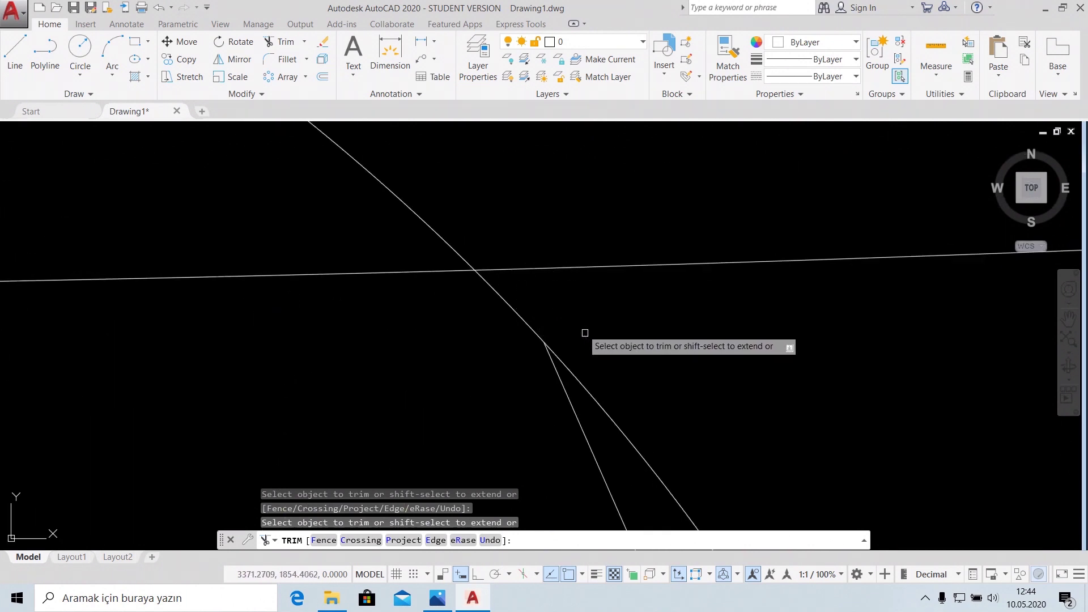
{"action": "left_click", "coordinate": [595, 395]}
{"action": "scroll", "coordinate": [594, 398], "scroll_direction": "down", "scroll_amount": 2}
{"action": "scroll", "coordinate": [594, 398], "scroll_direction": "down", "scroll_amount": 2}
{"action": "scroll", "coordinate": [549, 418], "scroll_direction": "down", "scroll_amount": 2}
Erase the leftover lower half of the R5 circle.
{"action": "key", "text": "Escape"}
{"action": "left_click", "coordinate": [606, 376]}
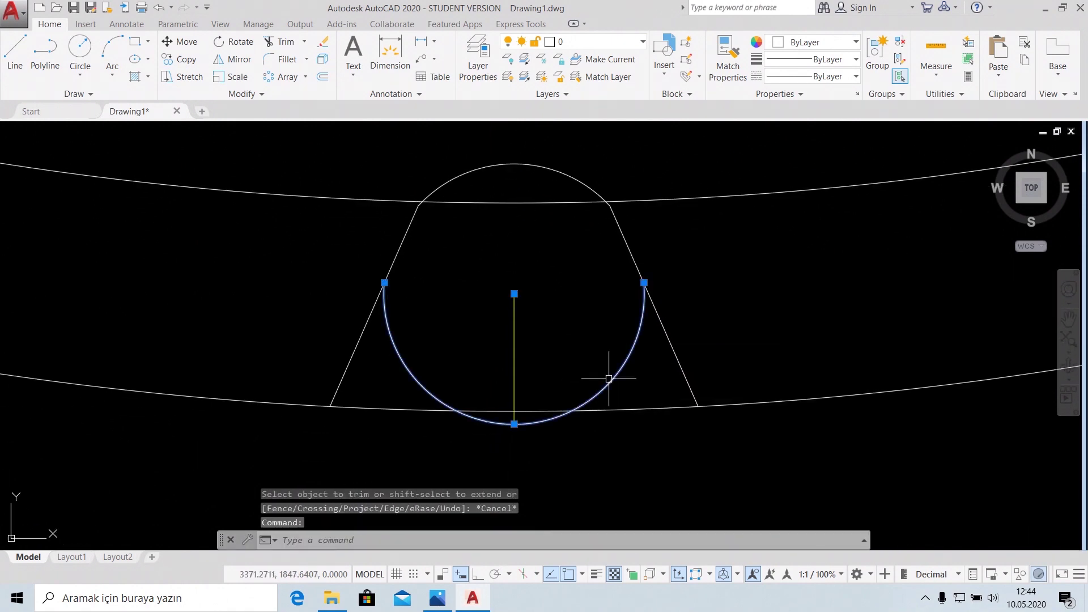
{"action": "key", "text": "Delete"}
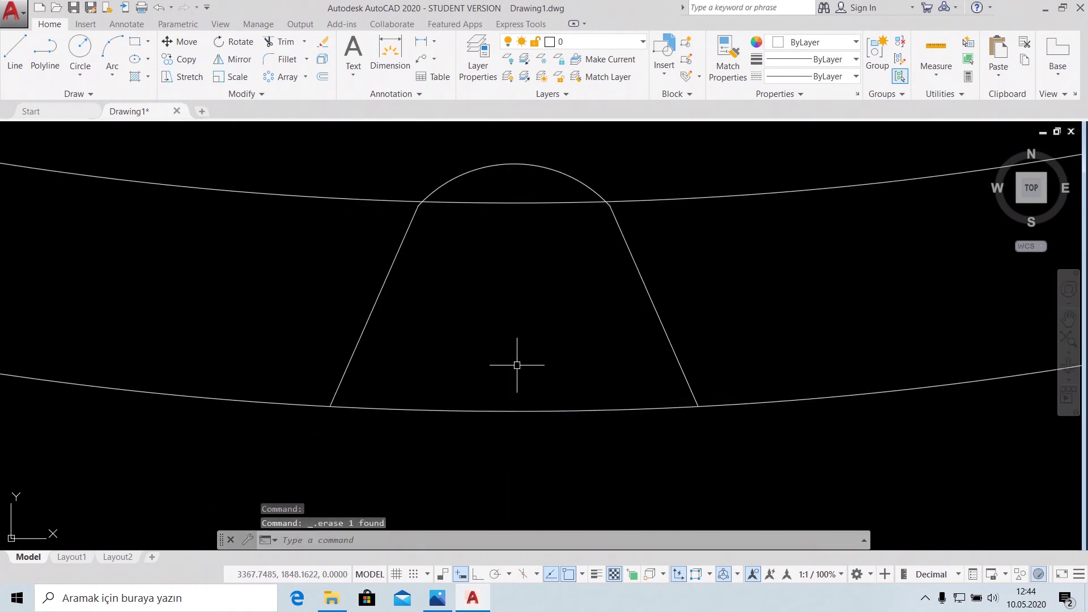
{"action": "scroll", "coordinate": [517, 365], "scroll_direction": "down", "scroll_amount": 2}
{"action": "scroll", "coordinate": [515, 359], "scroll_direction": "down", "scroll_amount": 1}
Erase the horizontal centre line, framing the hub and bottom notch together.
{"action": "scroll", "coordinate": [554, 325], "scroll_direction": "down", "scroll_amount": 1}
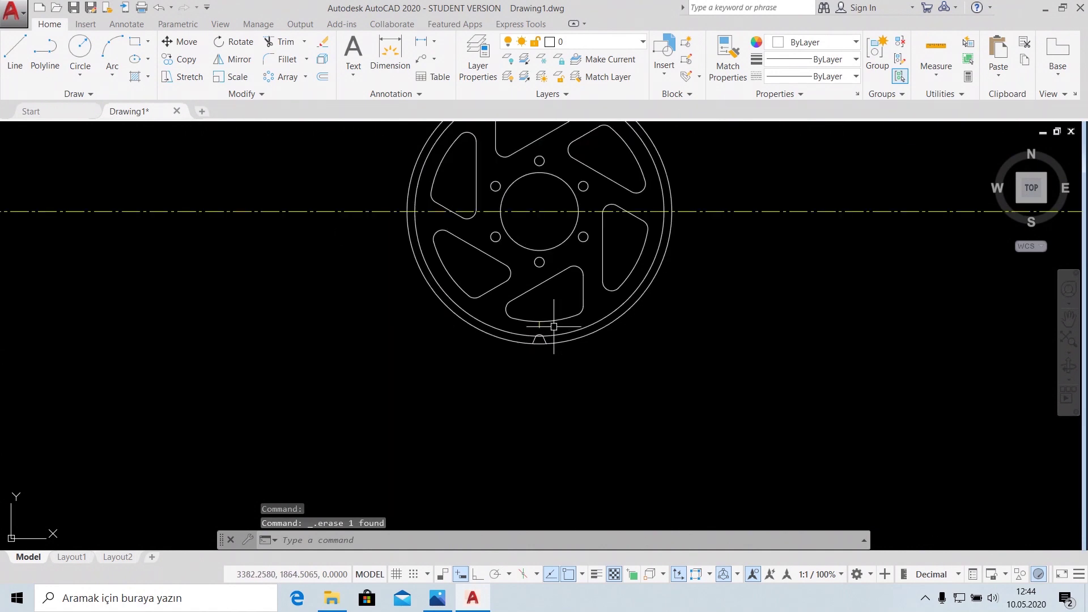
{"action": "scroll", "coordinate": [553, 325], "scroll_direction": "up", "scroll_amount": 5}
{"action": "scroll", "coordinate": [542, 334], "scroll_direction": "up", "scroll_amount": 5}
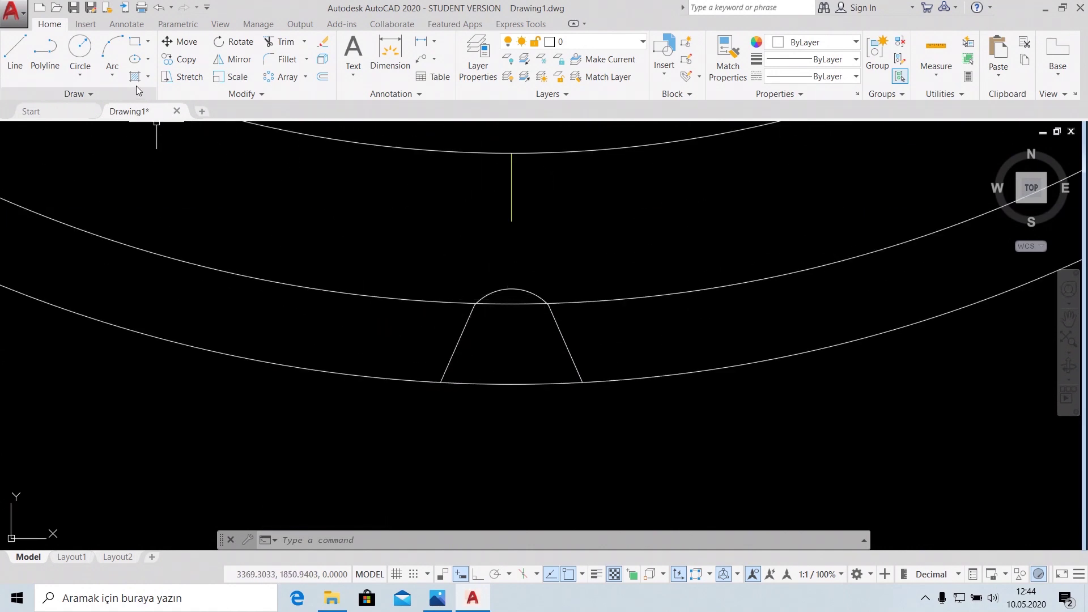
{"action": "left_click", "coordinate": [10, 59]}
{"action": "scroll", "coordinate": [510, 250], "scroll_direction": "down", "scroll_amount": 3}
{"action": "scroll", "coordinate": [512, 255], "scroll_direction": "down", "scroll_amount": 3}
{"action": "scroll", "coordinate": [527, 207], "scroll_direction": "down", "scroll_amount": 4}
{"action": "middle_click_drag", "start_coordinate": [529, 198], "coordinate": [525, 359]}
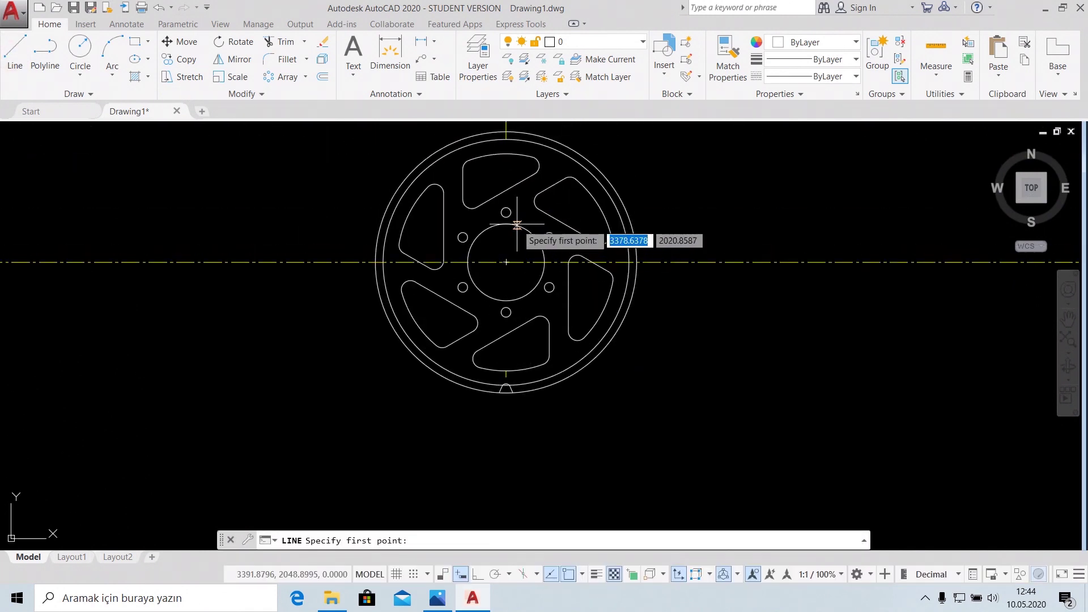
{"action": "key", "text": "Escape"}
{"action": "left_click", "coordinate": [583, 262]}
{"action": "key", "text": "Delete"}
{"action": "scroll", "coordinate": [516, 265], "scroll_direction": "down", "scroll_amount": 2}
{"action": "middle_click_drag", "start_coordinate": [517, 265], "coordinate": [529, 333]}
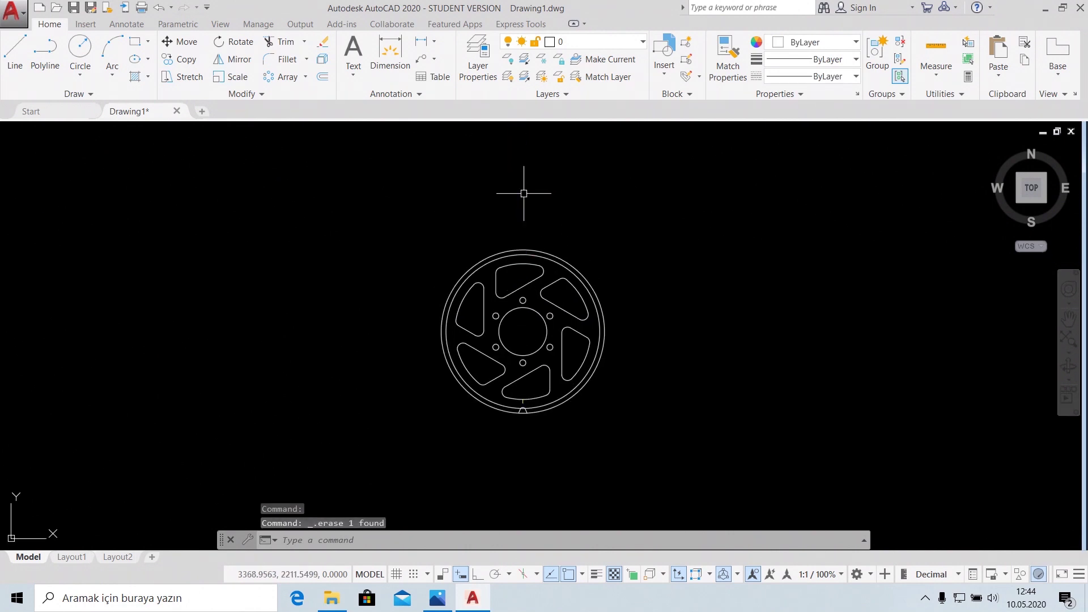
{"action": "scroll", "coordinate": [524, 431], "scroll_direction": "up", "scroll_amount": 8}
{"action": "middle_click_drag", "start_coordinate": [527, 430], "coordinate": [489, 317]}
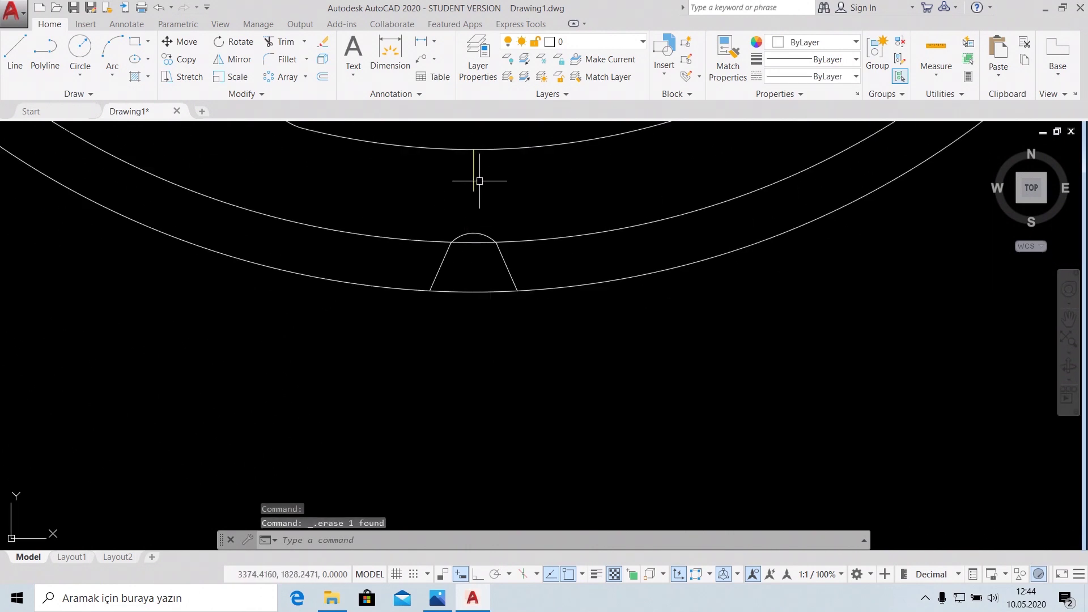
{"action": "scroll", "coordinate": [504, 204], "scroll_direction": "down", "scroll_amount": 3}
{"action": "scroll", "coordinate": [505, 188], "scroll_direction": "down", "scroll_amount": 2}
{"action": "middle_click_drag", "start_coordinate": [506, 187], "coordinate": [500, 407]}
Draw a line from the hub centre to the lower arc left of the tooth.
{"action": "left_click", "coordinate": [14, 52]}
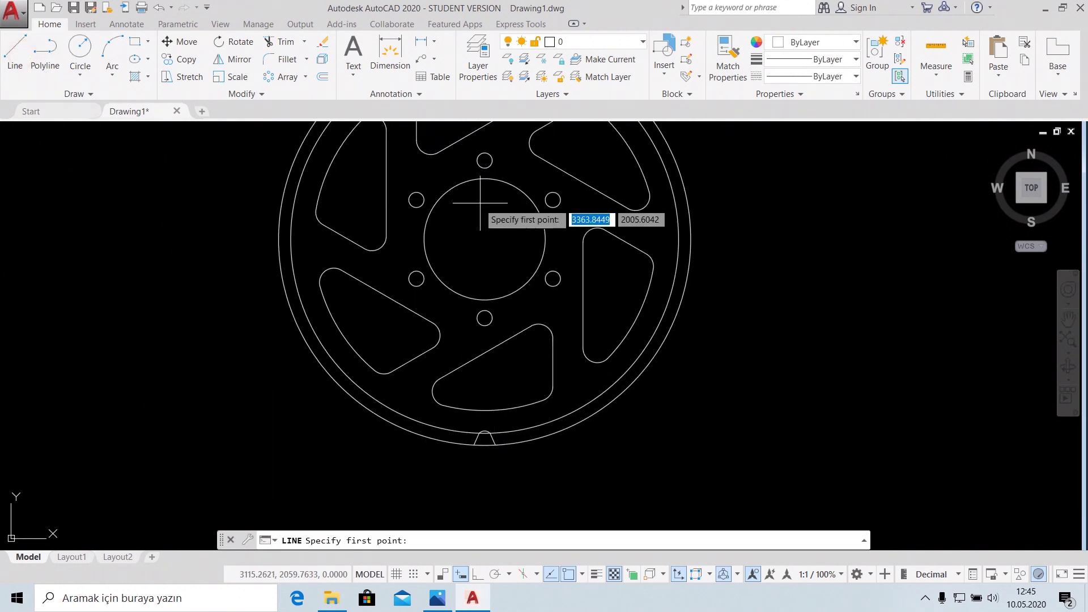
{"action": "left_click", "coordinate": [484, 239]}
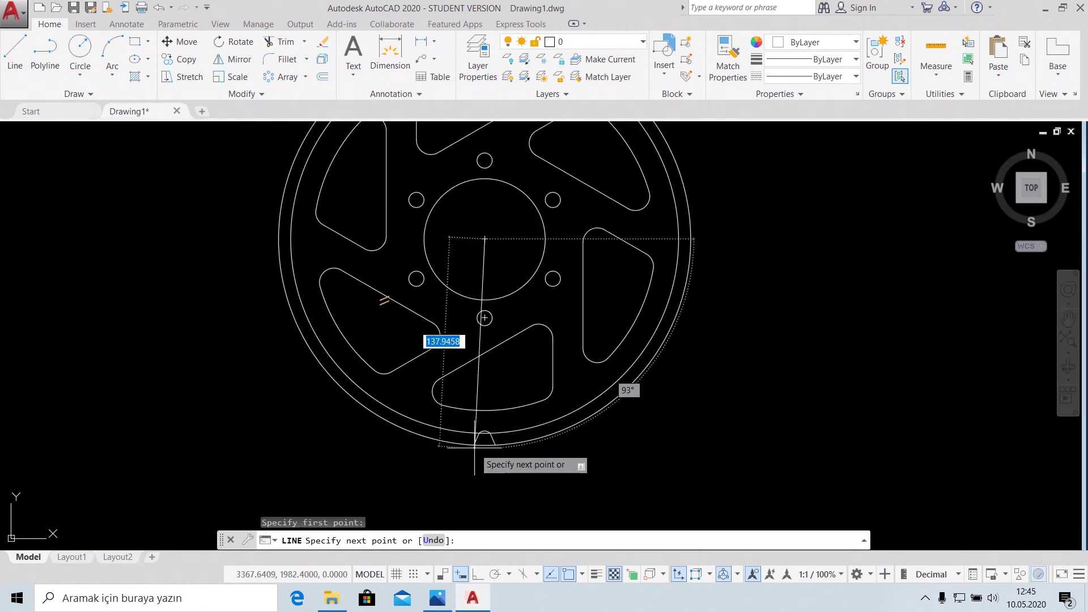
{"action": "scroll", "coordinate": [474, 445], "scroll_direction": "up", "scroll_amount": 5}
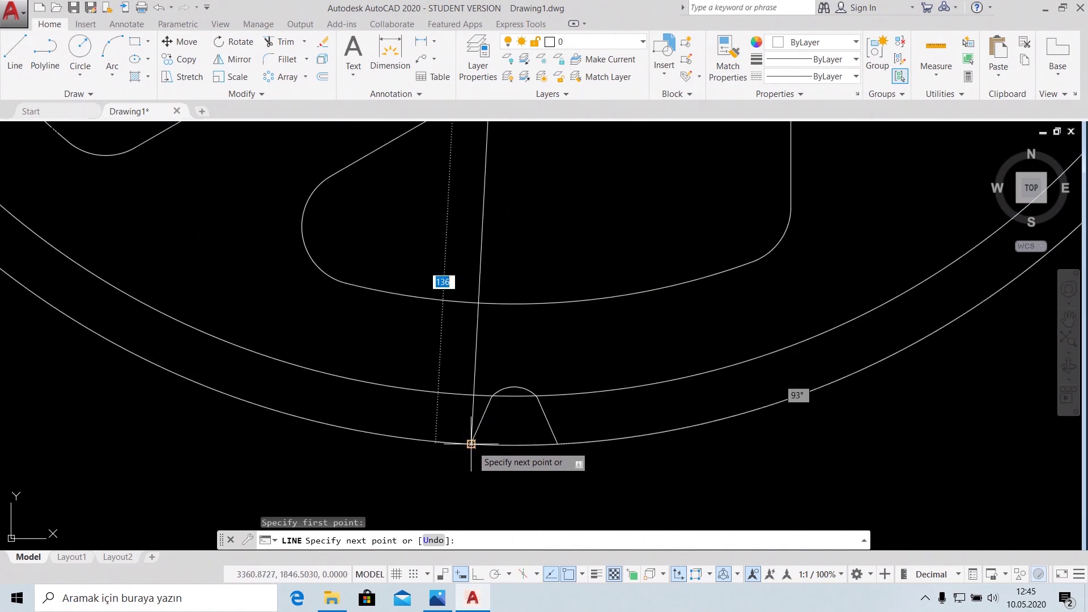
{"action": "left_click", "coordinate": [471, 444]}
{"action": "right_click", "coordinate": [516, 341]}
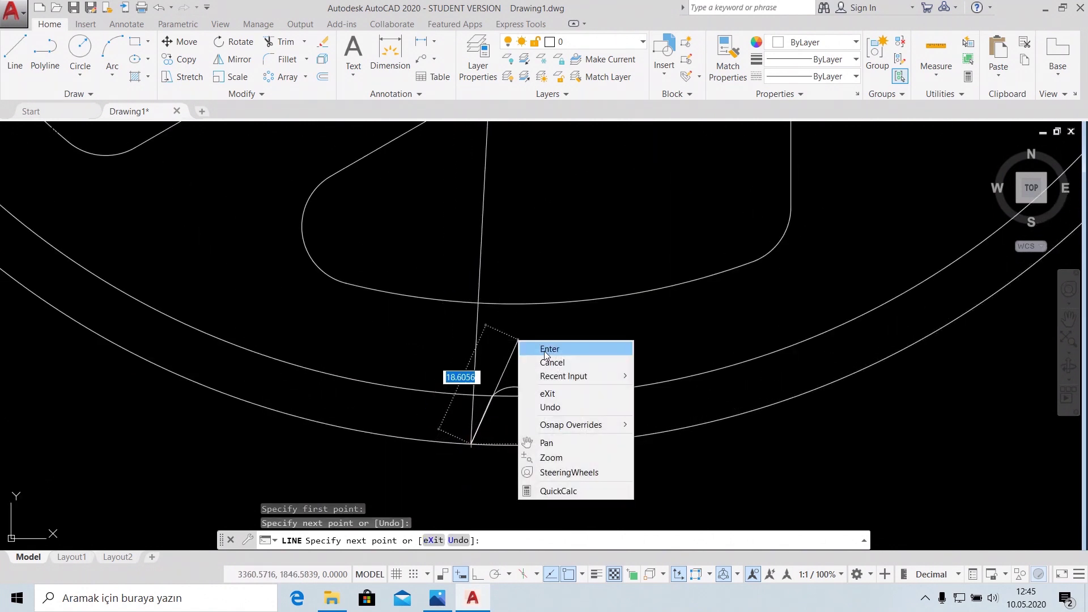
{"action": "left_click", "coordinate": [548, 351]}
Draw a second line from the small circle's top to the lower arc right of the tooth.
{"action": "scroll", "coordinate": [593, 294], "scroll_direction": "down", "scroll_amount": 5}
{"action": "right_click", "coordinate": [531, 326]}
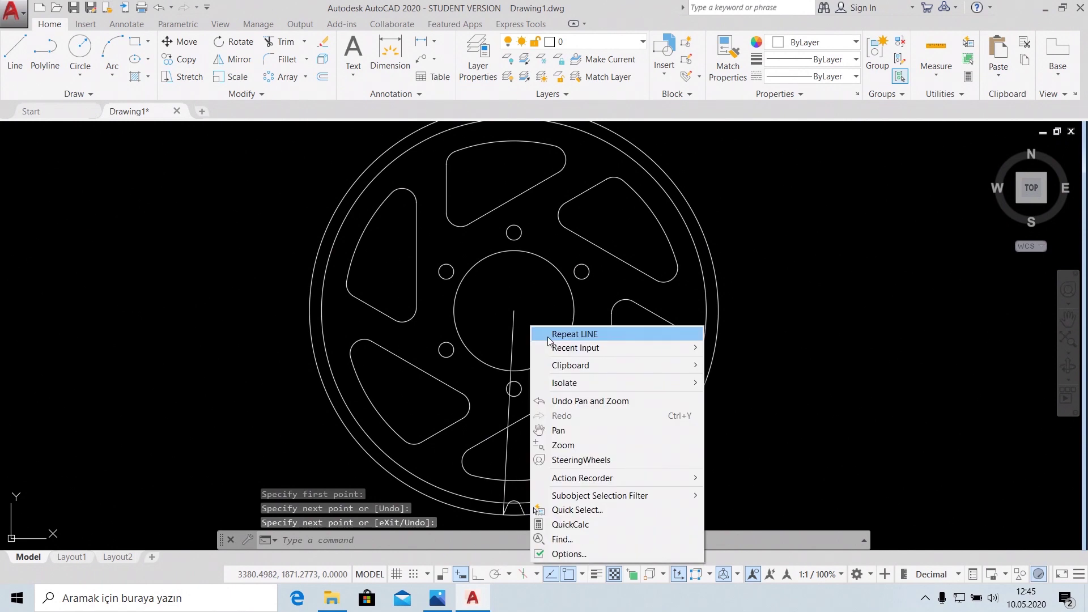
{"action": "left_click", "coordinate": [541, 334]}
{"action": "left_click", "coordinate": [513, 310]}
{"action": "scroll", "coordinate": [510, 386], "scroll_direction": "up", "scroll_amount": 1}
{"action": "scroll", "coordinate": [527, 363], "scroll_direction": "up", "scroll_amount": 3}
{"action": "scroll", "coordinate": [536, 352], "scroll_direction": "up", "scroll_amount": 2}
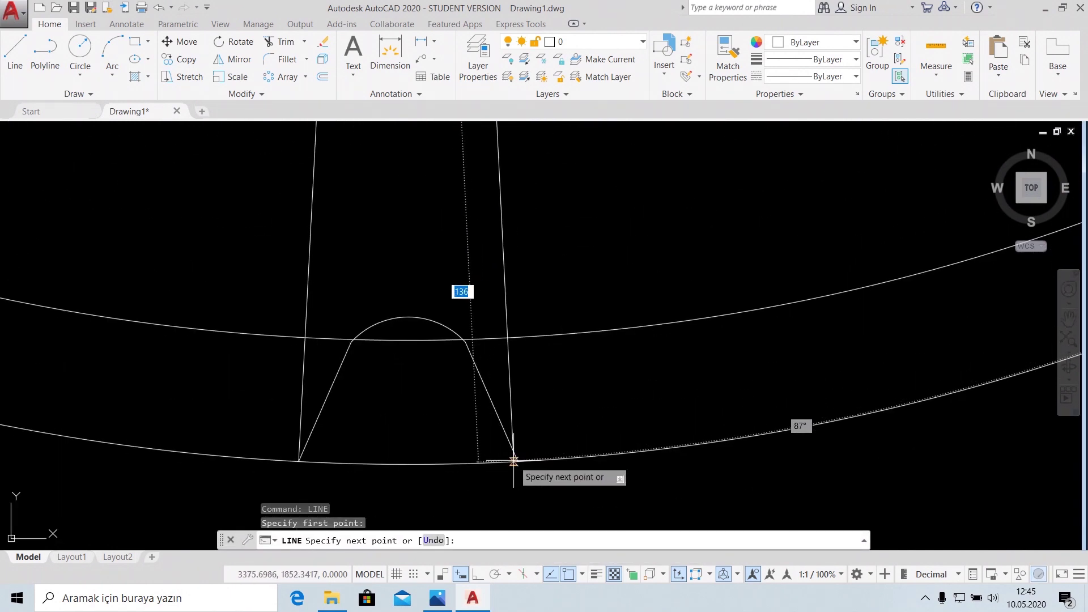
{"action": "left_click", "coordinate": [517, 462]}
{"action": "right_click", "coordinate": [588, 411]}
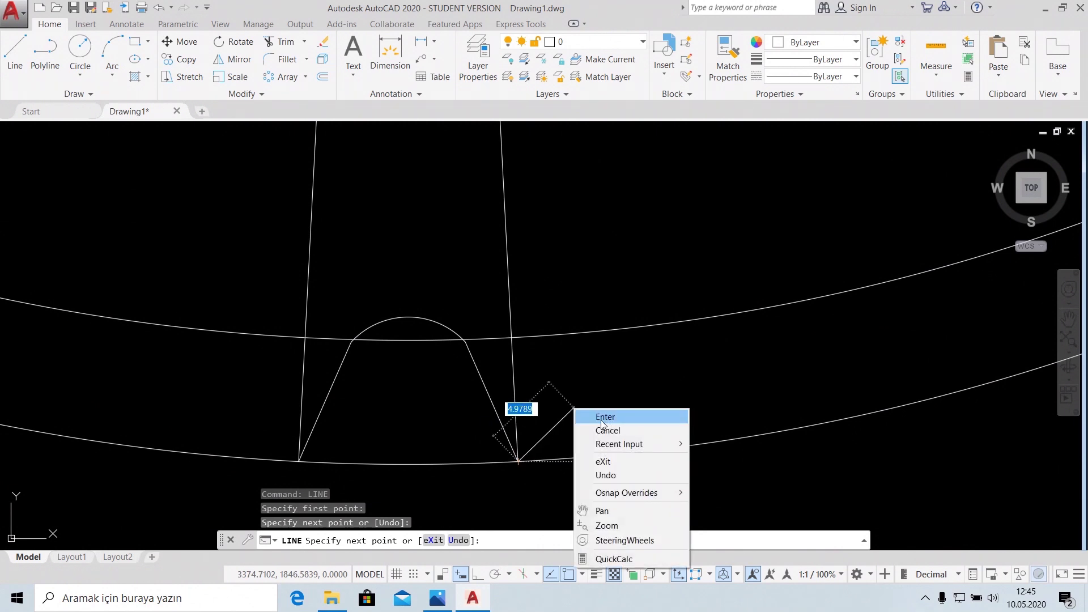
{"action": "left_click", "coordinate": [602, 421]}
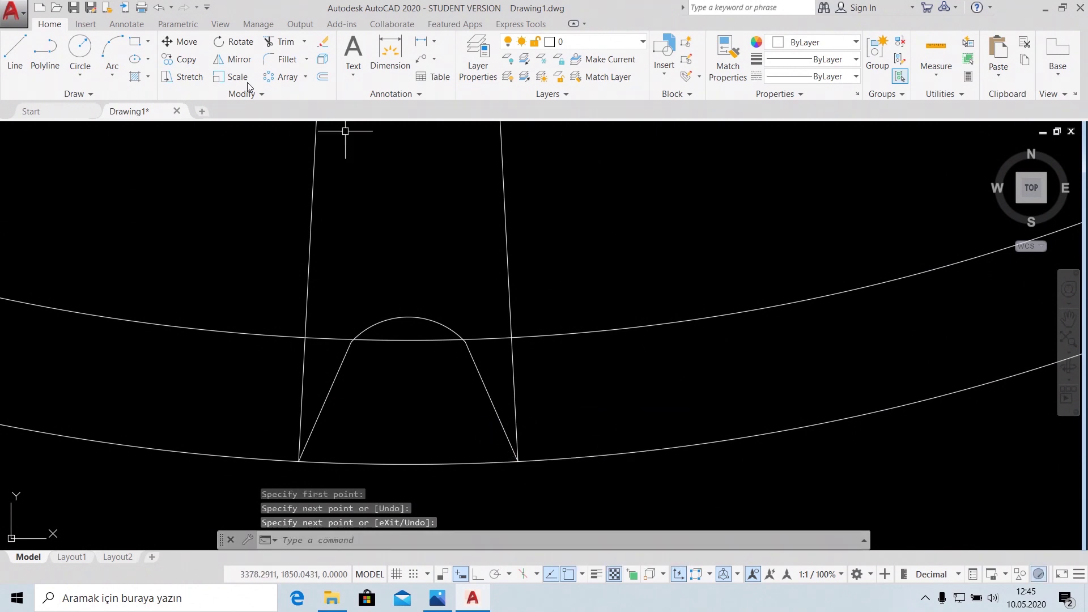
{"action": "left_click", "coordinate": [429, 45]}
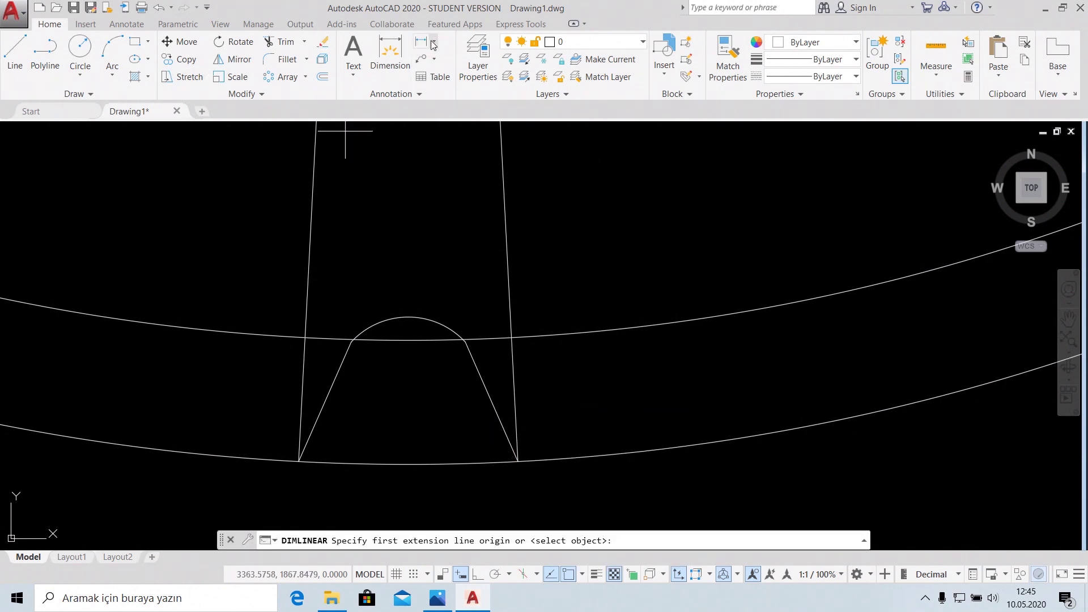
Measure the angle between the two radial lines with an angular dimension to confirm 6°.
{"action": "left_click", "coordinate": [451, 130]}
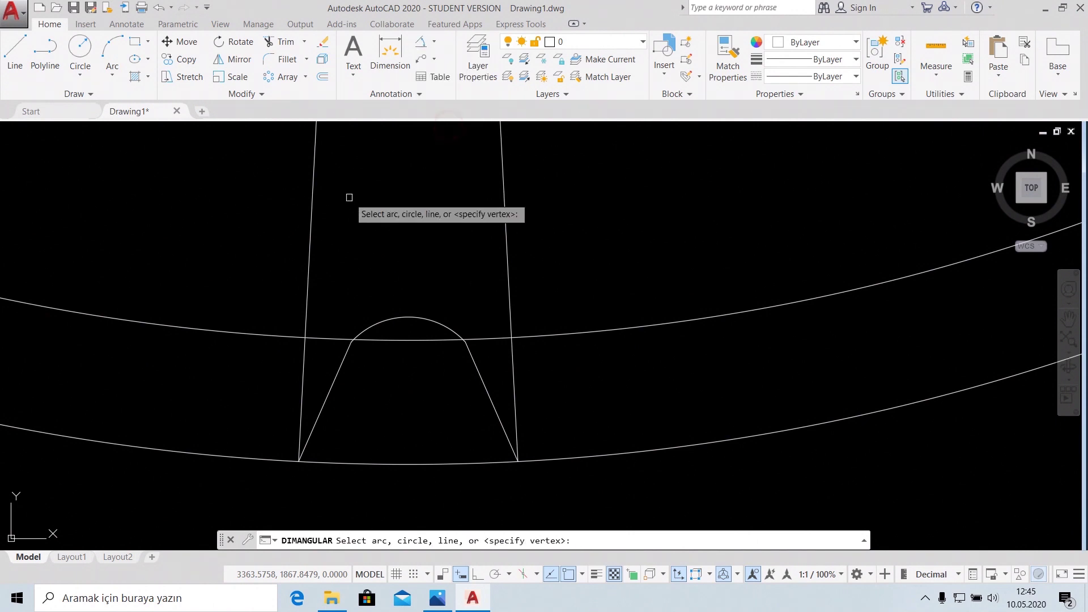
{"action": "left_click", "coordinate": [311, 207]}
{"action": "left_click", "coordinate": [506, 217]}
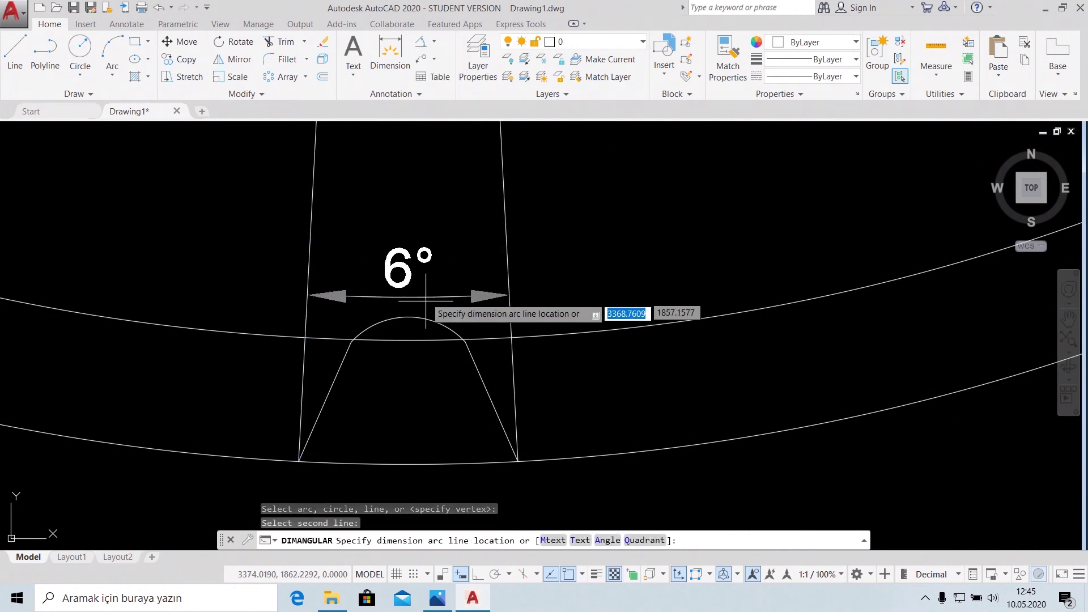
{"action": "key", "text": "Escape"}
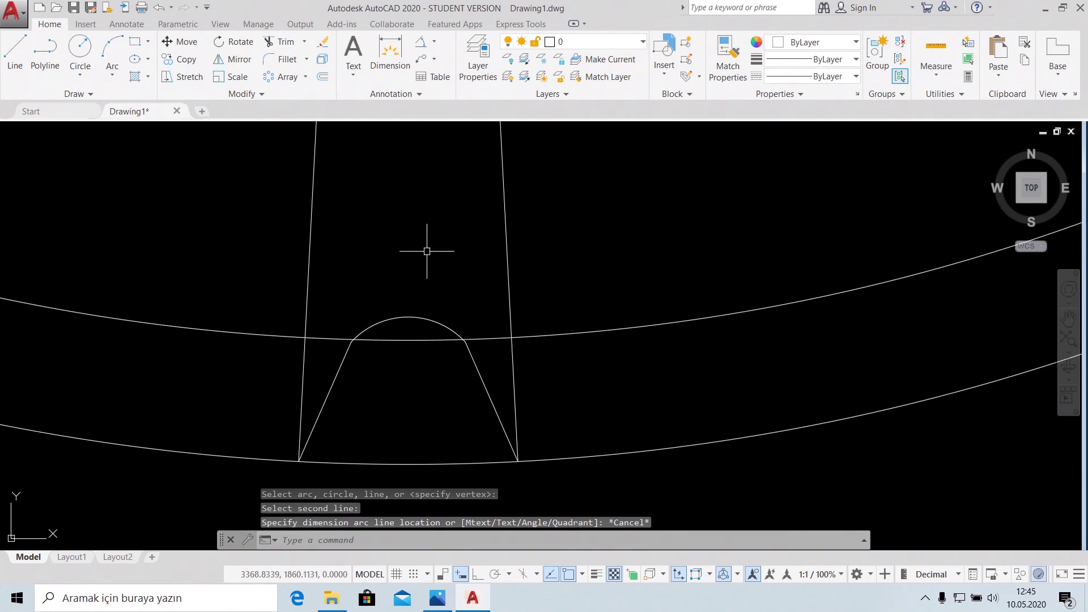
Delete the left and right radial guide lines.
{"action": "scroll", "coordinate": [427, 250], "scroll_direction": "down", "scroll_amount": 2}
{"action": "left_click", "coordinate": [351, 249]}
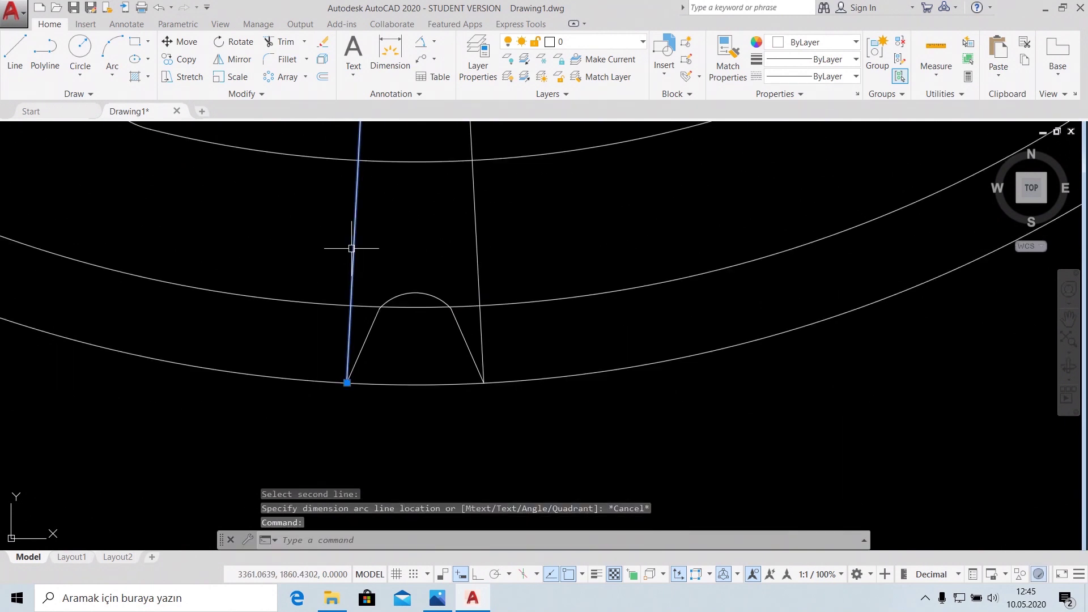
{"action": "key", "text": "Delete"}
{"action": "left_click", "coordinate": [479, 256]}
{"action": "key", "text": "Delete"}
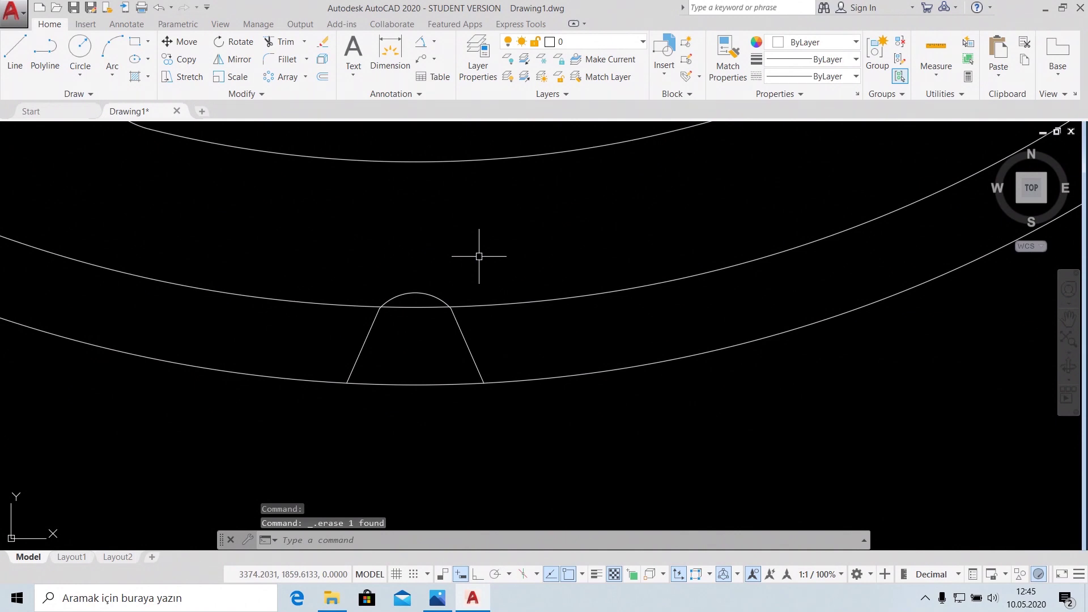
Look over the reference sprocket drawing in Photos, then return to AutoCAD.
{"action": "left_click", "coordinate": [437, 600]}
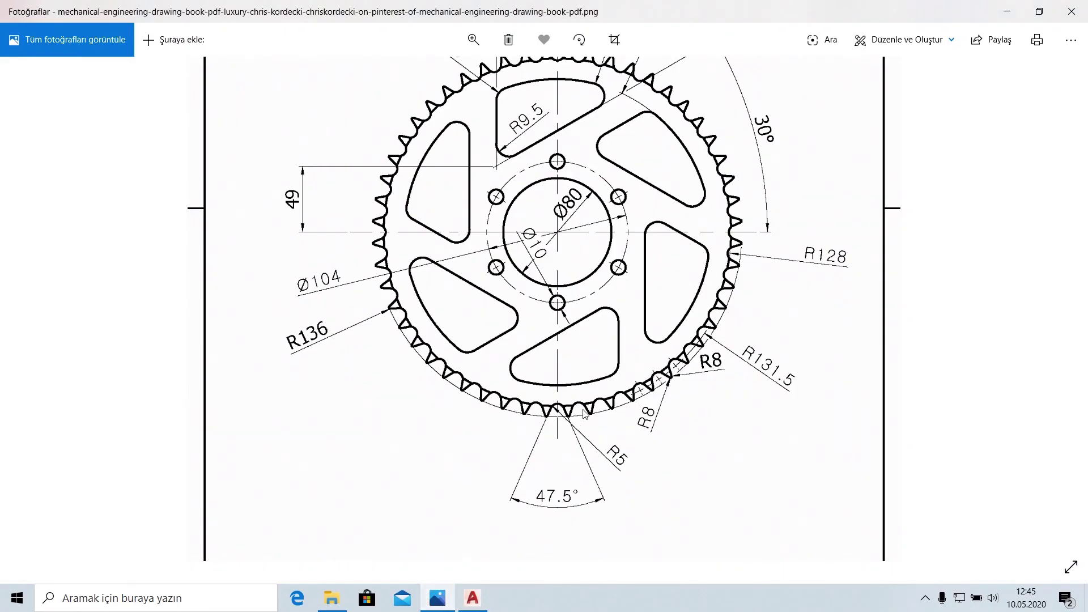
{"action": "scroll", "coordinate": [585, 414], "scroll_direction": "down", "scroll_amount": 5}
{"action": "scroll", "coordinate": [585, 414], "scroll_direction": "up", "scroll_amount": 2}
{"action": "scroll", "coordinate": [585, 415], "scroll_direction": "up", "scroll_amount": 3}
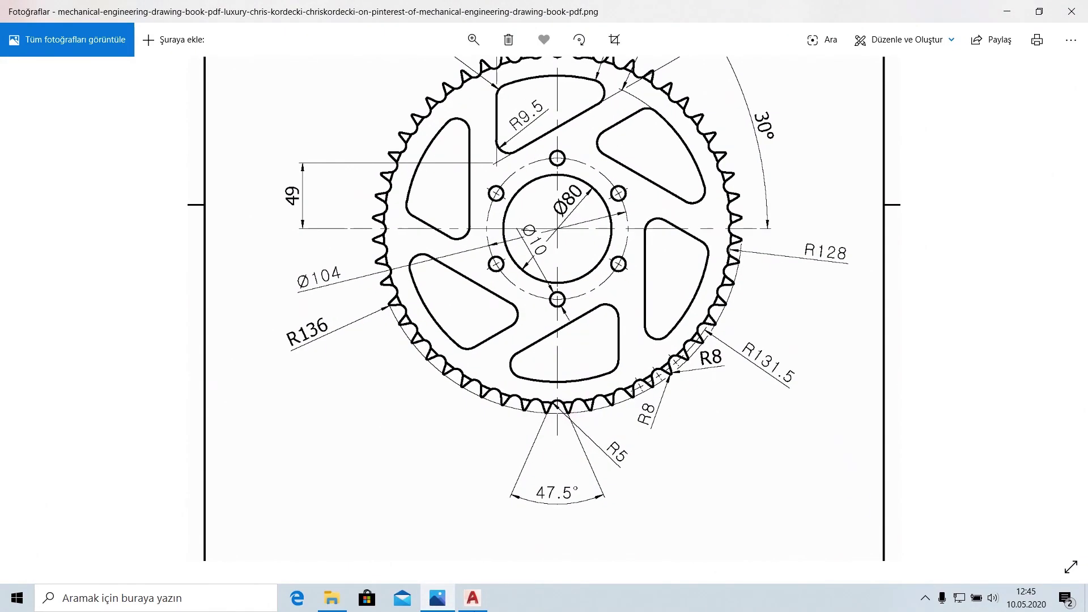
{"action": "left_click", "coordinate": [472, 598]}
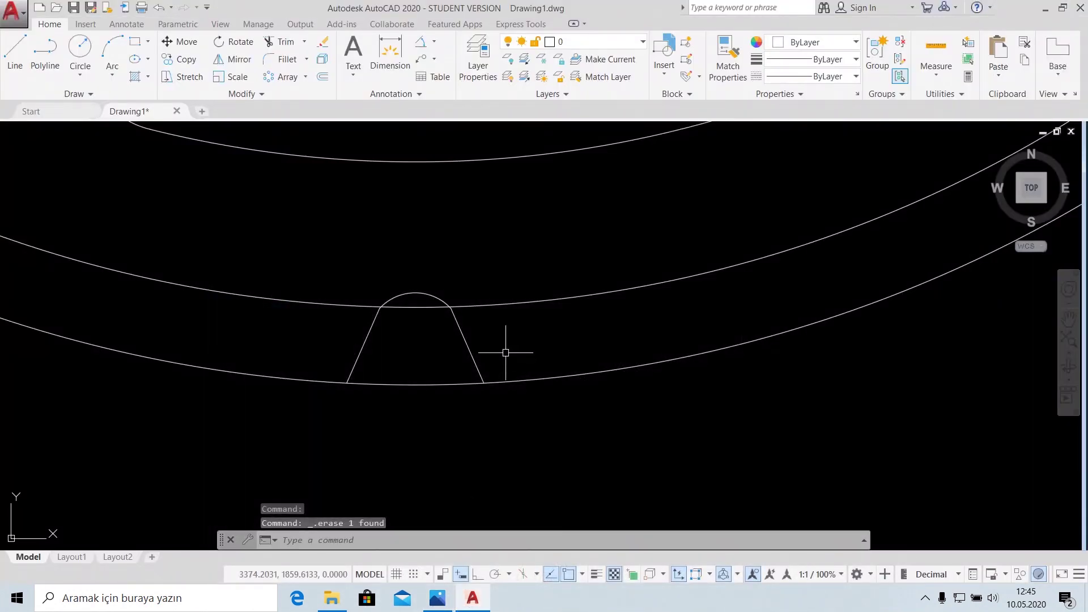
Polar-array the three-piece tooth notch 60 times around the wheel centre.
{"action": "middle_click_drag", "start_coordinate": [506, 353], "coordinate": [471, 399]}
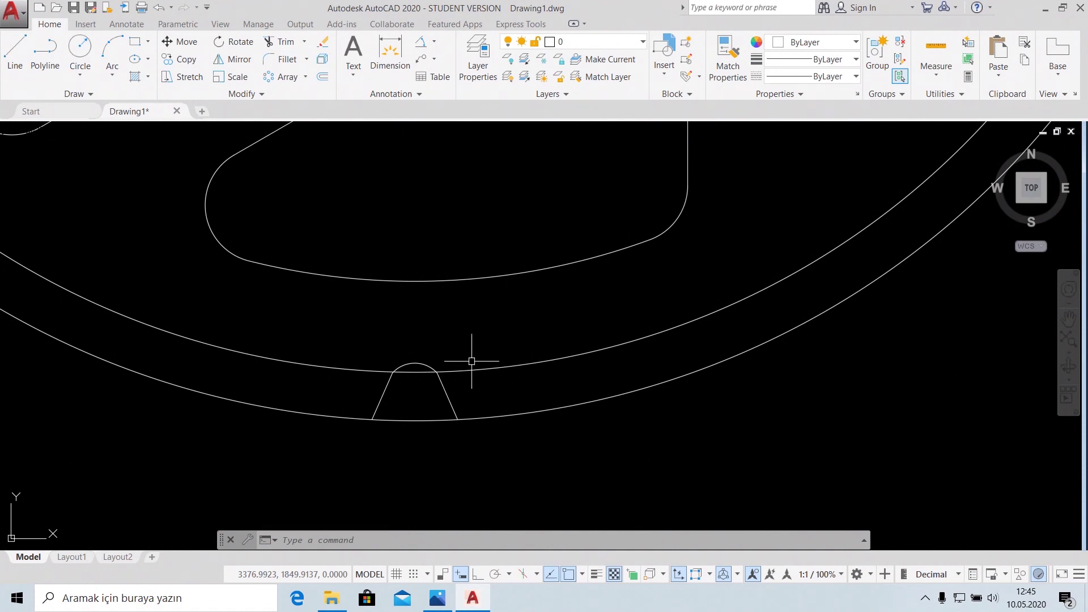
{"action": "scroll", "coordinate": [471, 361], "scroll_direction": "down", "scroll_amount": 2}
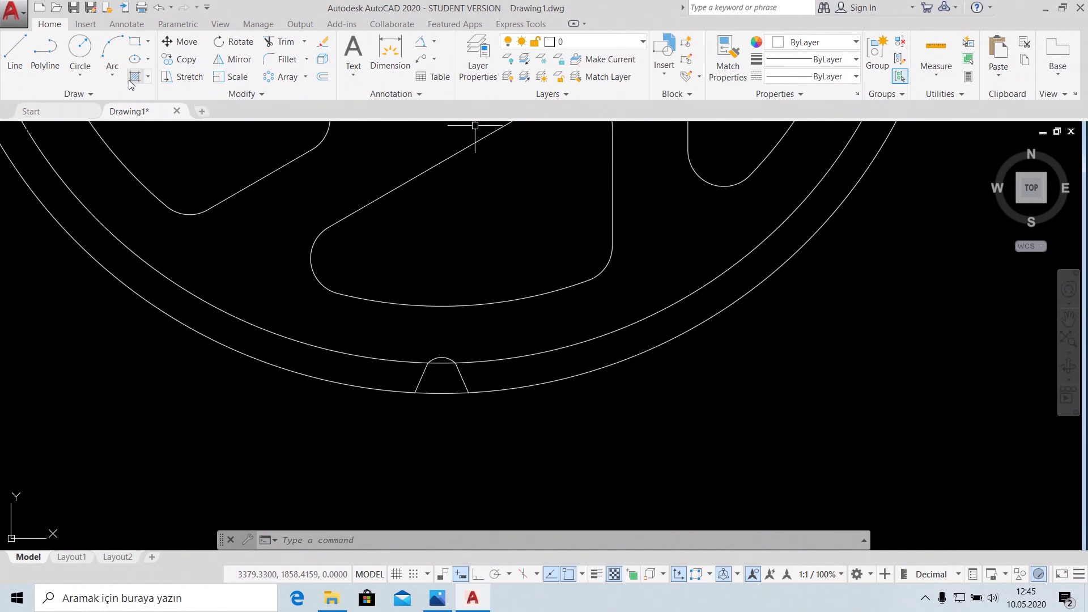
{"action": "left_click", "coordinate": [306, 77]}
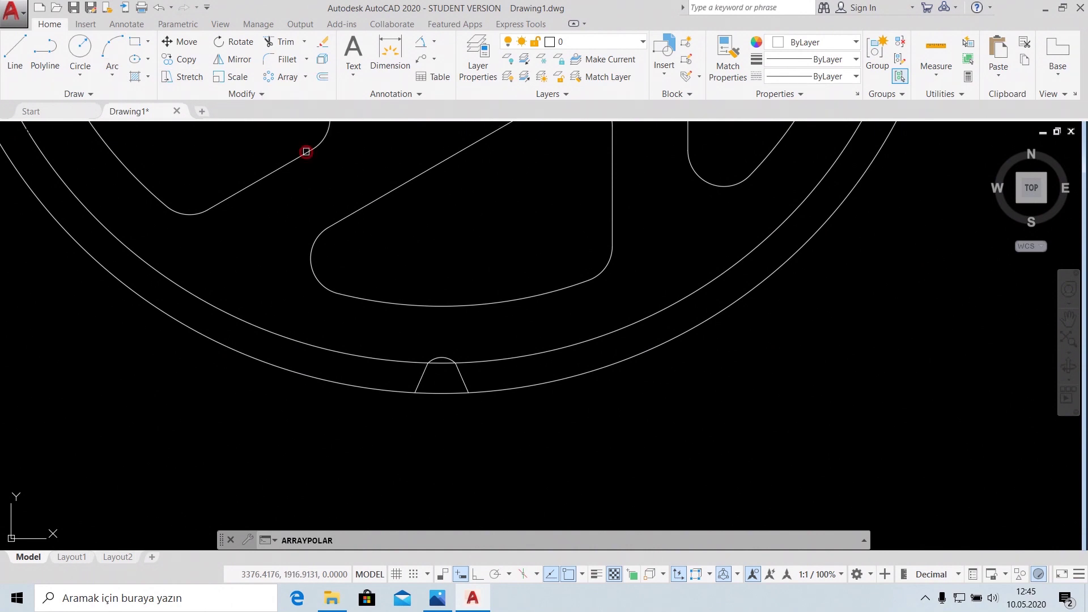
{"action": "left_click", "coordinate": [309, 153]}
{"action": "left_click", "coordinate": [403, 340]}
{"action": "left_click", "coordinate": [472, 424]}
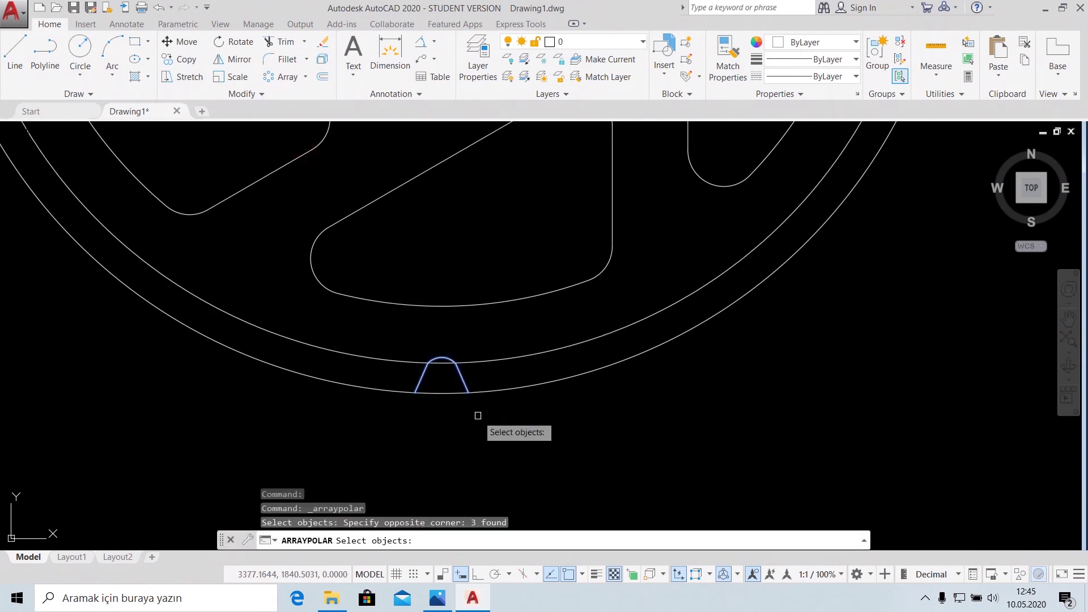
{"action": "key", "text": "Return"}
{"action": "scroll", "coordinate": [478, 414], "scroll_direction": "down", "scroll_amount": 5}
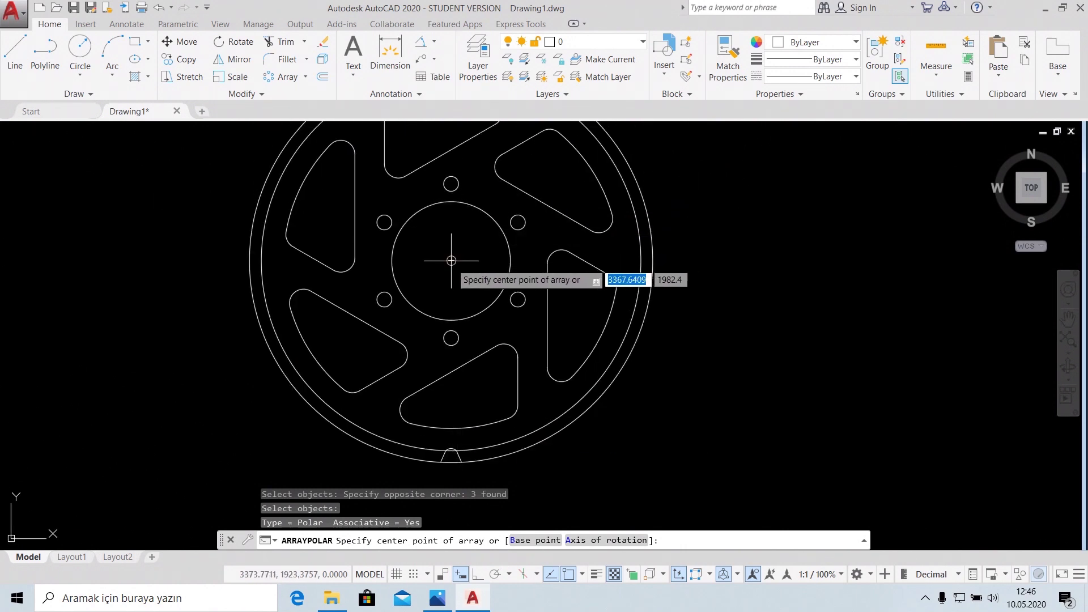
{"action": "left_click", "coordinate": [451, 260]}
{"action": "type", "text": "60"}
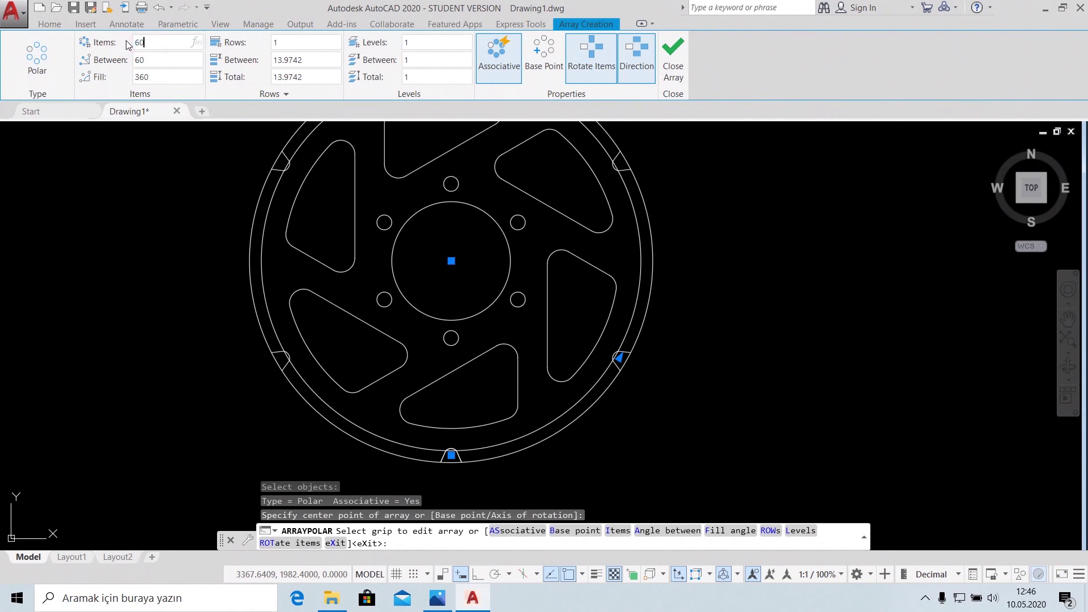
{"action": "left_click", "coordinate": [669, 53]}
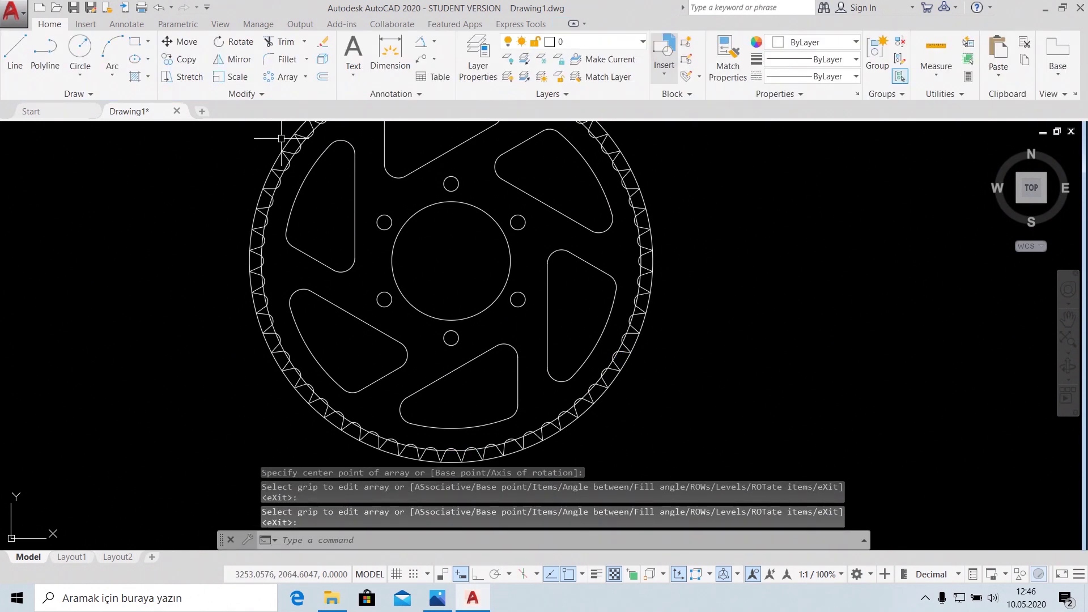
{"action": "scroll", "coordinate": [470, 318], "scroll_direction": "down", "scroll_amount": 2}
{"action": "scroll", "coordinate": [477, 312], "scroll_direction": "down", "scroll_amount": 2}
{"action": "scroll", "coordinate": [476, 312], "scroll_direction": "up", "scroll_amount": 5}
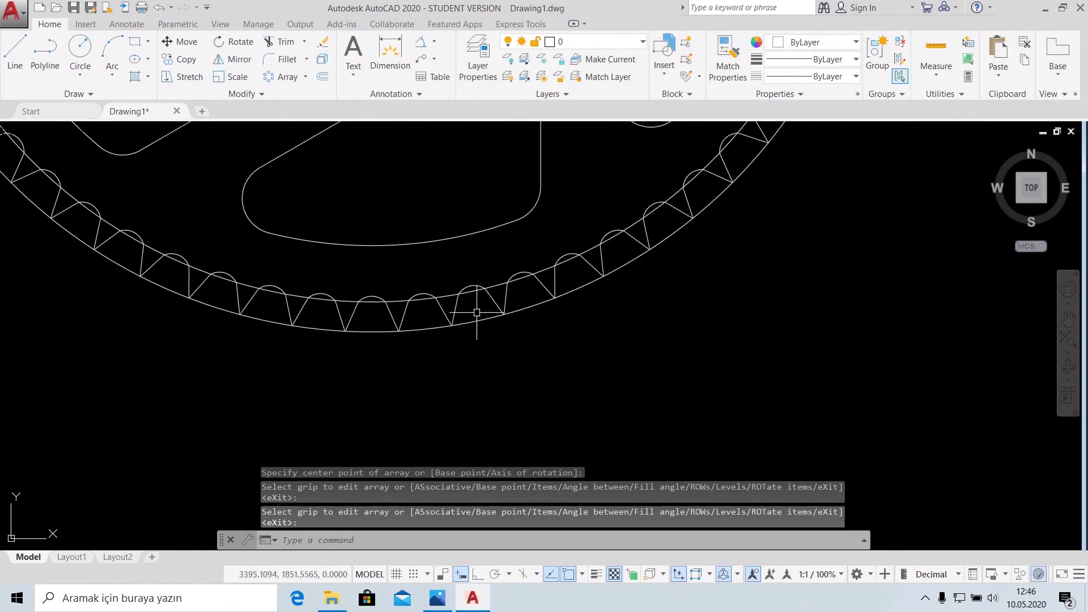
Erase the outer rim circle.
{"action": "left_click", "coordinate": [412, 333]}
{"action": "key", "text": "Delete"}
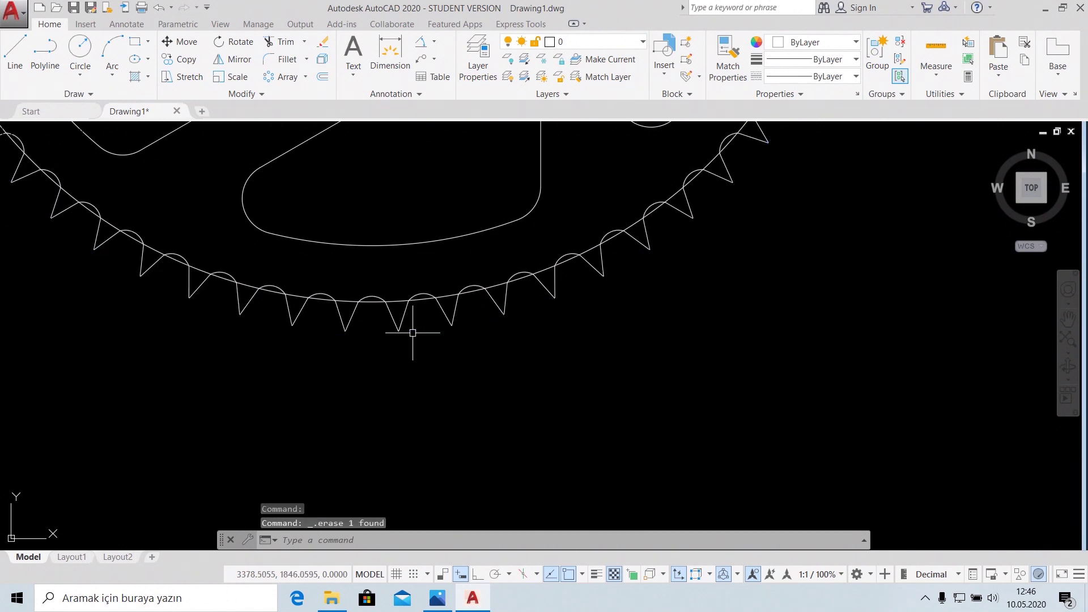
{"action": "scroll", "coordinate": [353, 305], "scroll_direction": "up", "scroll_amount": 3}
{"action": "scroll", "coordinate": [421, 325], "scroll_direction": "down", "scroll_amount": 3}
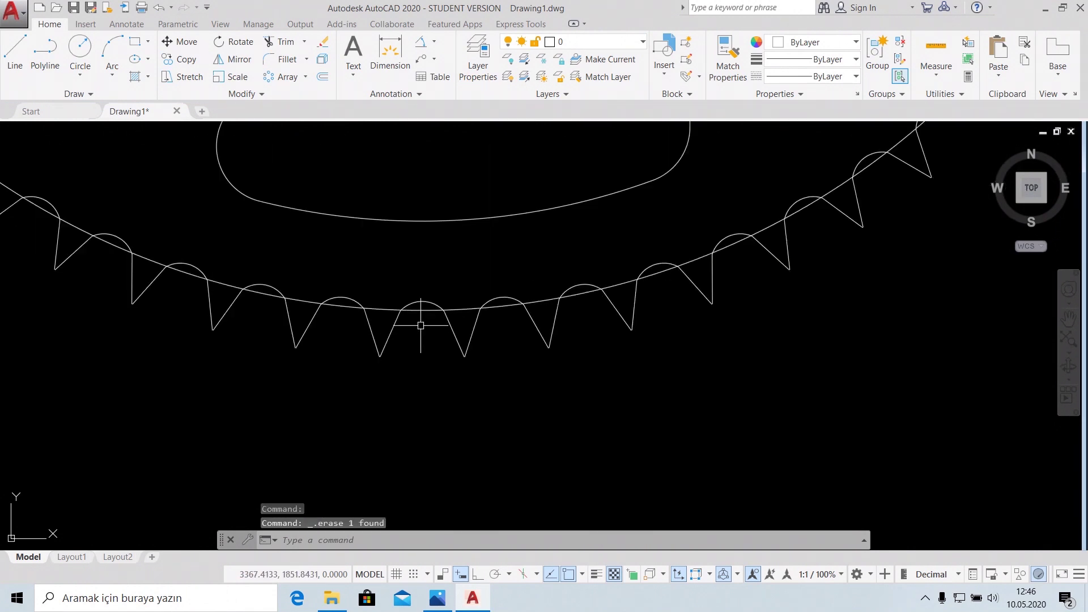
Trim away the rim circle piece under the middle tooth arc.
{"action": "scroll", "coordinate": [421, 325], "scroll_direction": "up", "scroll_amount": 2}
{"action": "left_click", "coordinate": [279, 43]}
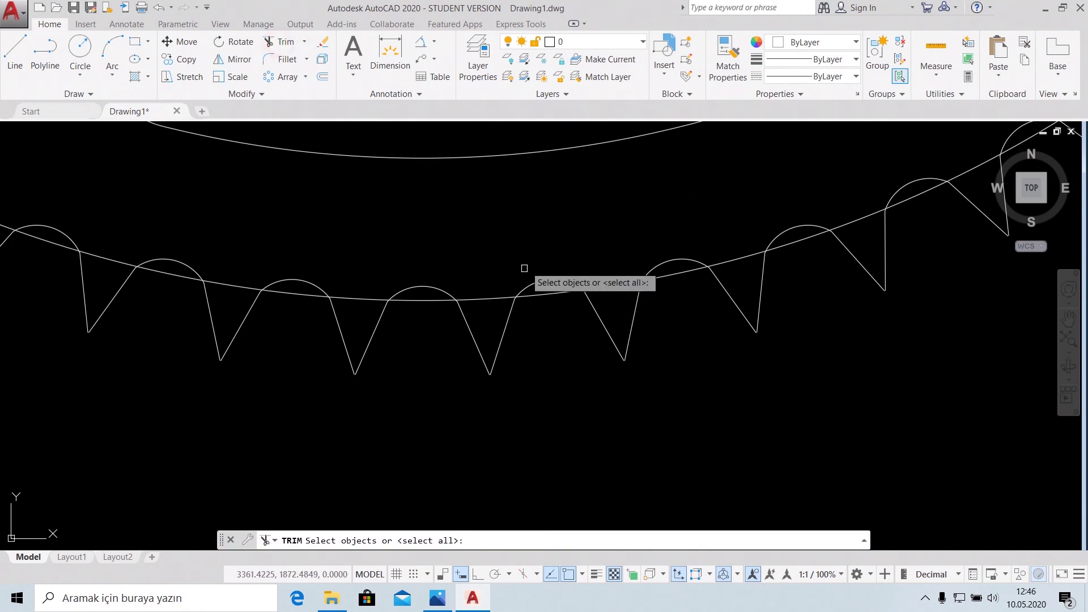
{"action": "left_click", "coordinate": [428, 283]}
{"action": "key", "text": "Return"}
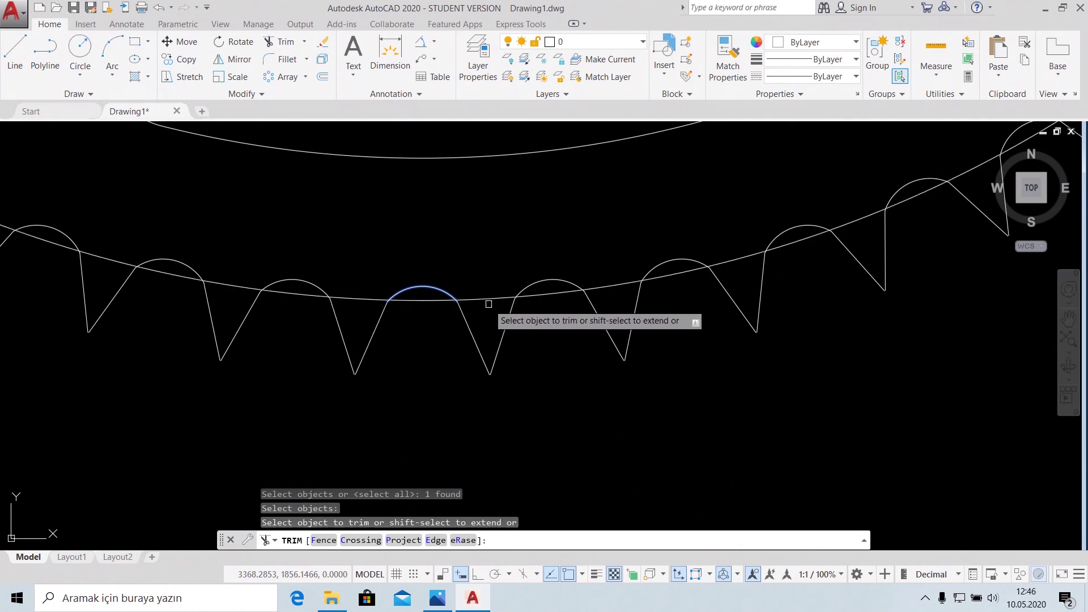
{"action": "left_click", "coordinate": [420, 301]}
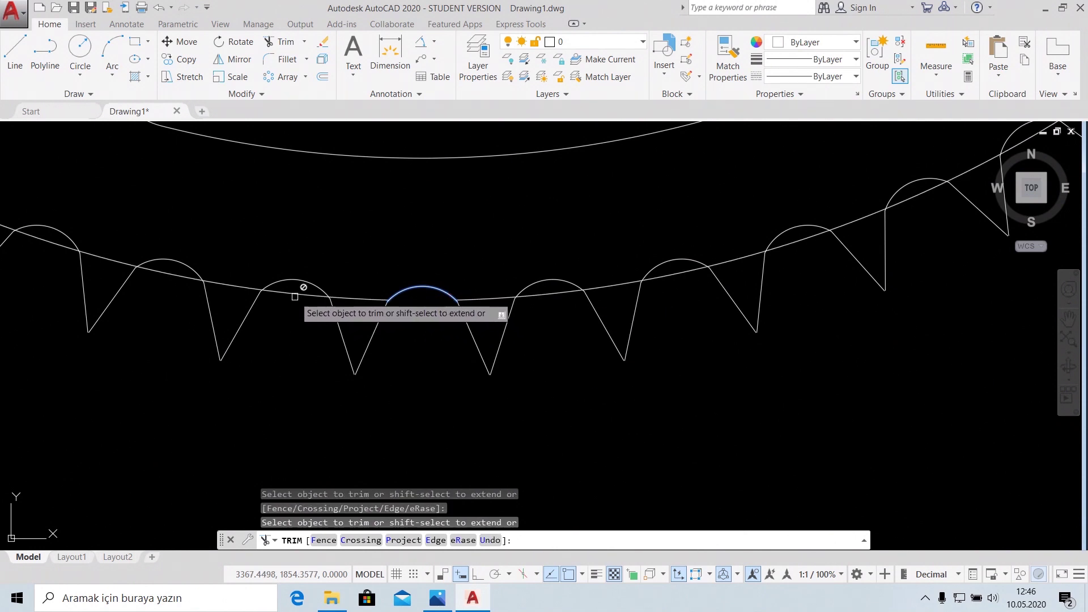
{"action": "key", "text": "Escape"}
Trim the remaining crossing circle segments between teeth and select the leftover short stub.
{"action": "middle_click_drag", "start_coordinate": [418, 318], "coordinate": [507, 316]}
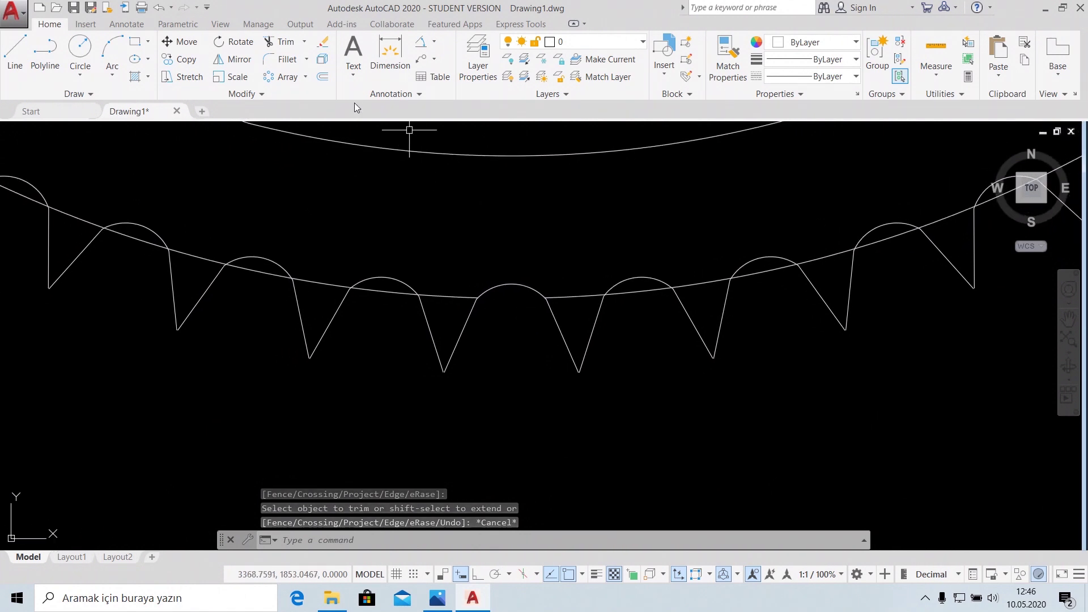
{"action": "left_click", "coordinate": [280, 41]}
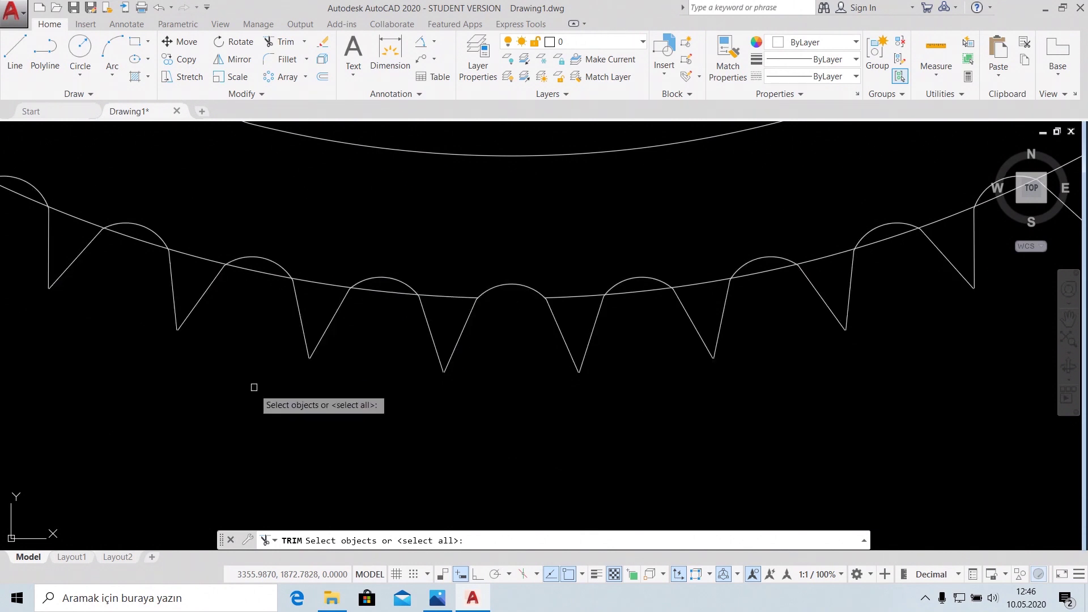
{"action": "left_click", "coordinate": [382, 273]}
{"action": "key", "text": "Return"}
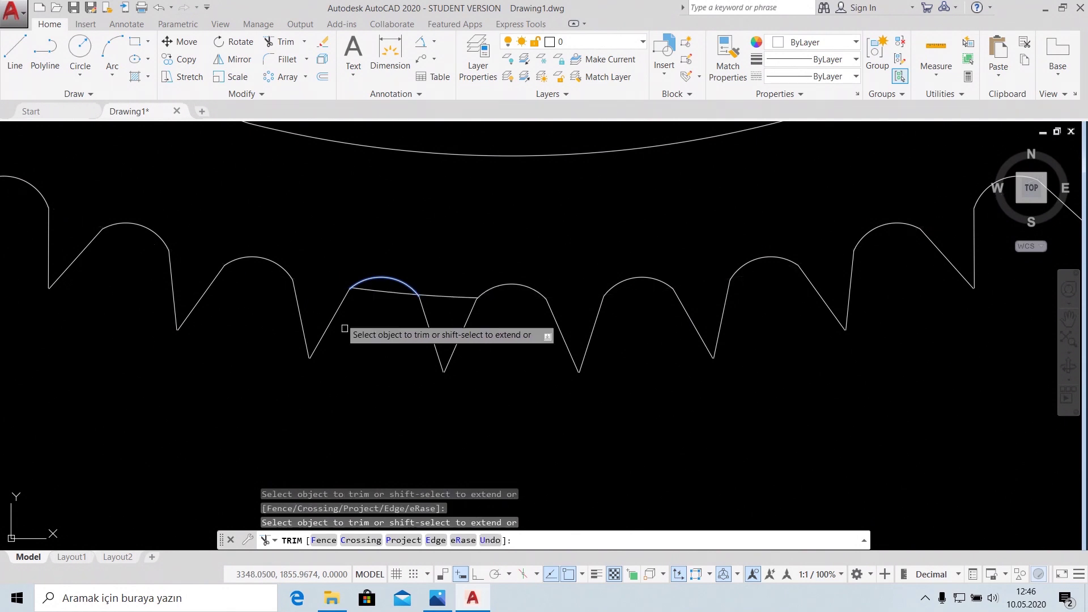
{"action": "key", "text": "Escape"}
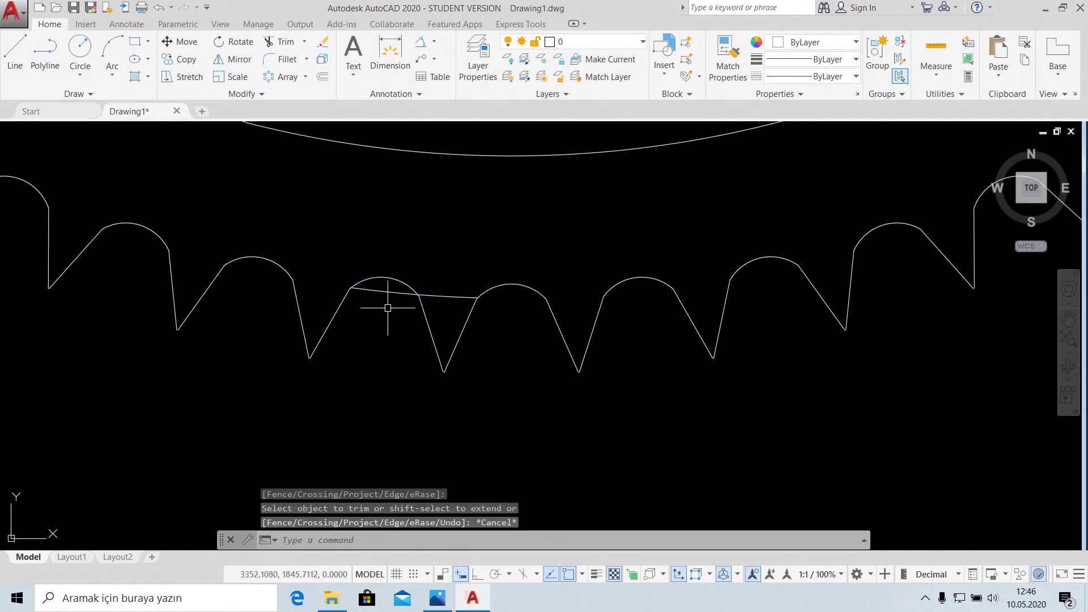
{"action": "type", "text": "TR"}
{"action": "key", "text": "Return"}
{"action": "key", "text": "Return"}
{"action": "left_click", "coordinate": [391, 292]}
{"action": "left_click", "coordinate": [457, 347]}
{"action": "key", "text": "Escape"}
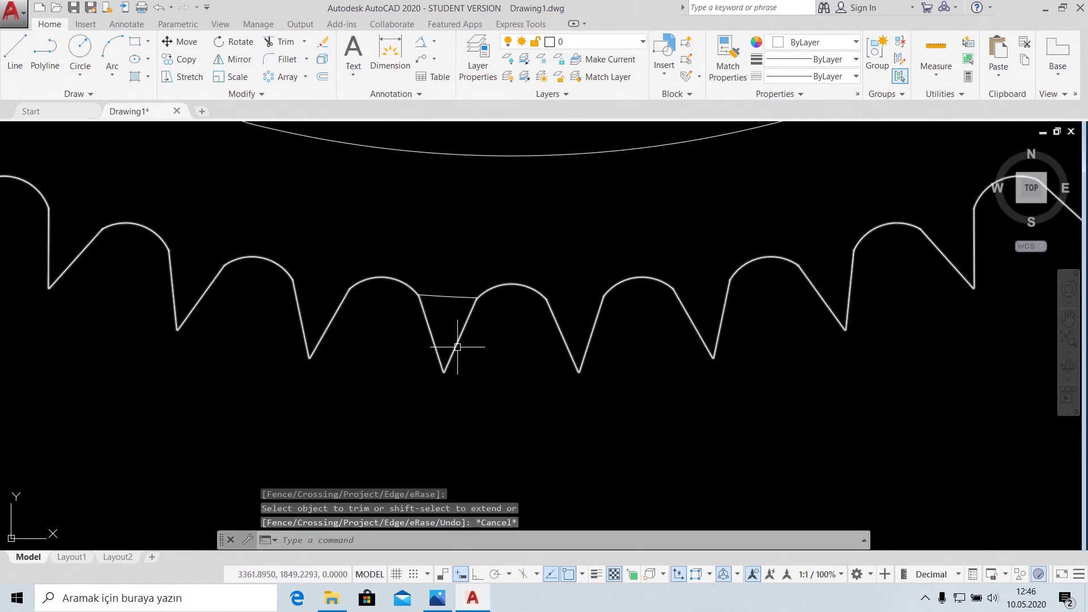
{"action": "scroll", "coordinate": [469, 332], "scroll_direction": "down", "scroll_amount": 4}
{"action": "left_click", "coordinate": [462, 319]}
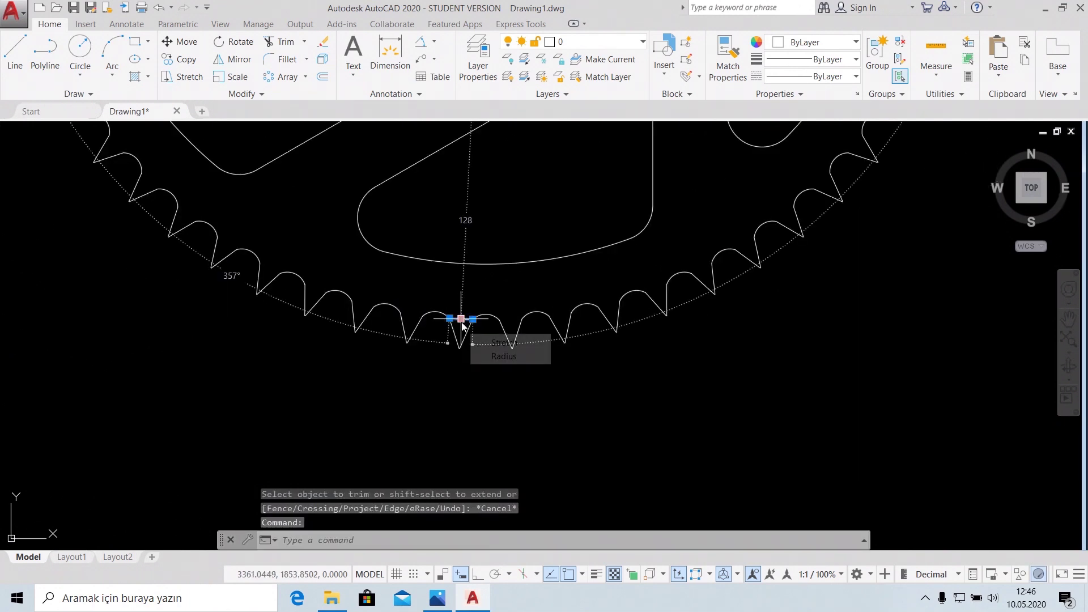
Try a radius dimension on a tooth arc, then cancel it.
{"action": "scroll", "coordinate": [466, 329], "scroll_direction": "up", "scroll_amount": 2}
{"action": "scroll", "coordinate": [473, 329], "scroll_direction": "up", "scroll_amount": 3}
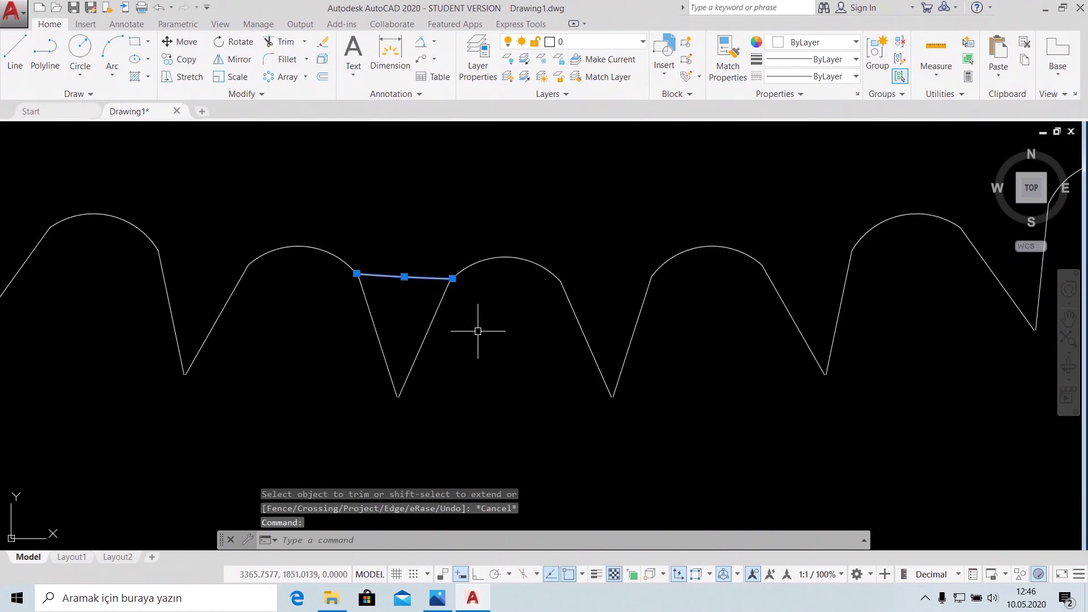
{"action": "key", "text": "Escape"}
{"action": "left_click", "coordinate": [433, 42]}
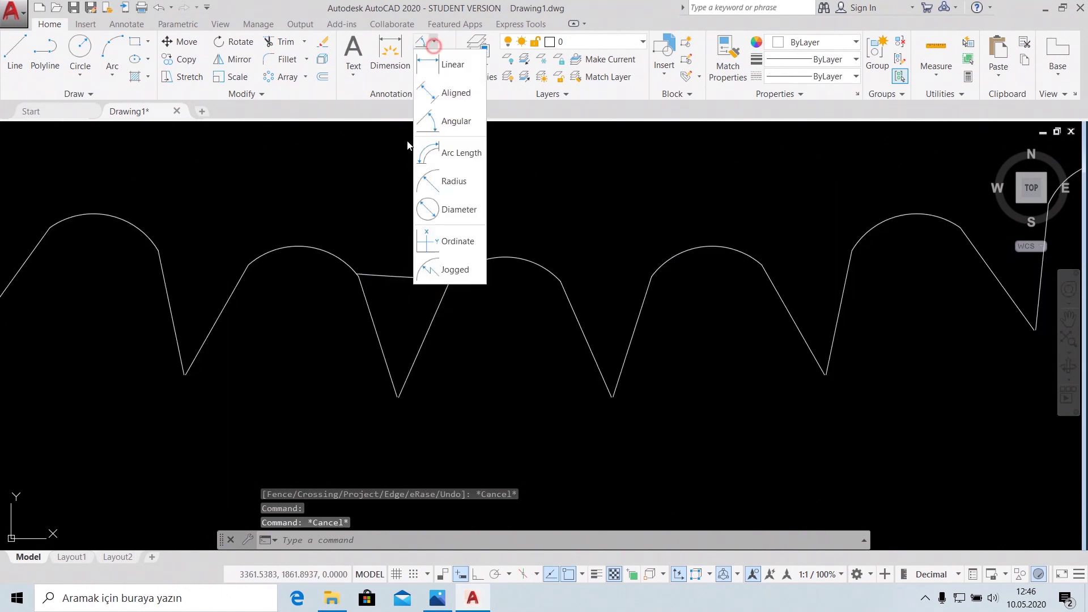
{"action": "left_click", "coordinate": [456, 182]}
{"action": "left_click", "coordinate": [402, 278]}
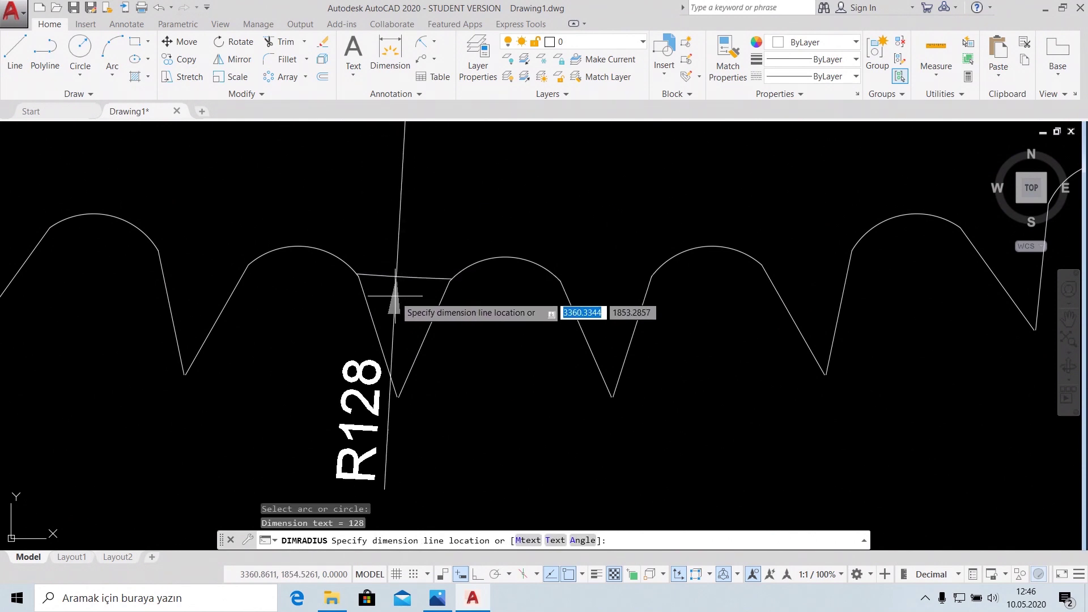
{"action": "key", "text": "Escape"}
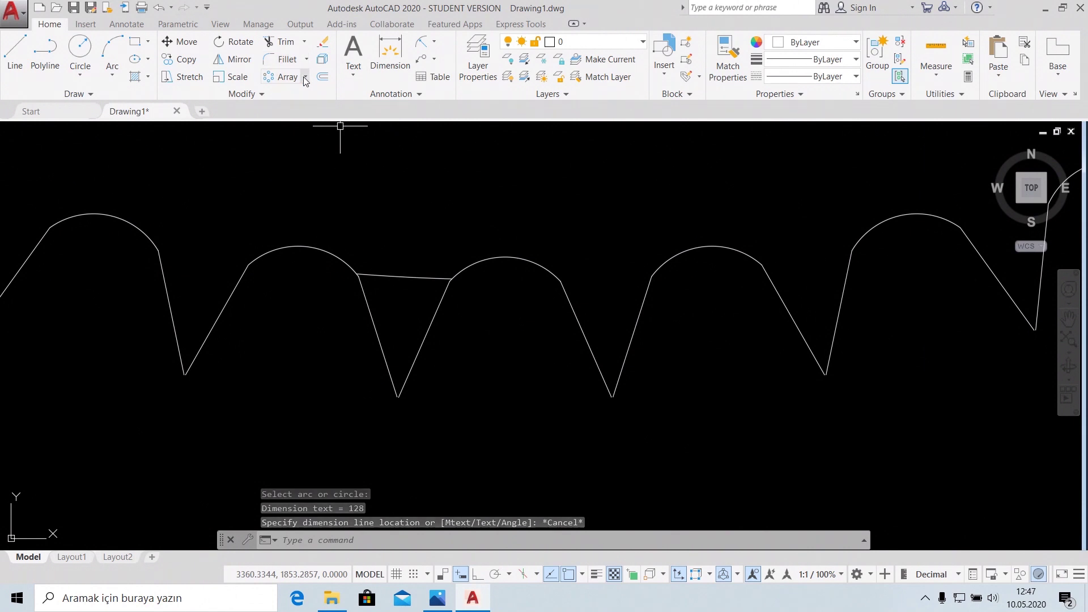
Polar-array the short line between two tooth arcs 60 times about the sprocket centre.
{"action": "left_click", "coordinate": [305, 76]}
{"action": "left_click", "coordinate": [309, 154]}
{"action": "left_click", "coordinate": [377, 276]}
{"action": "key", "text": "Return"}
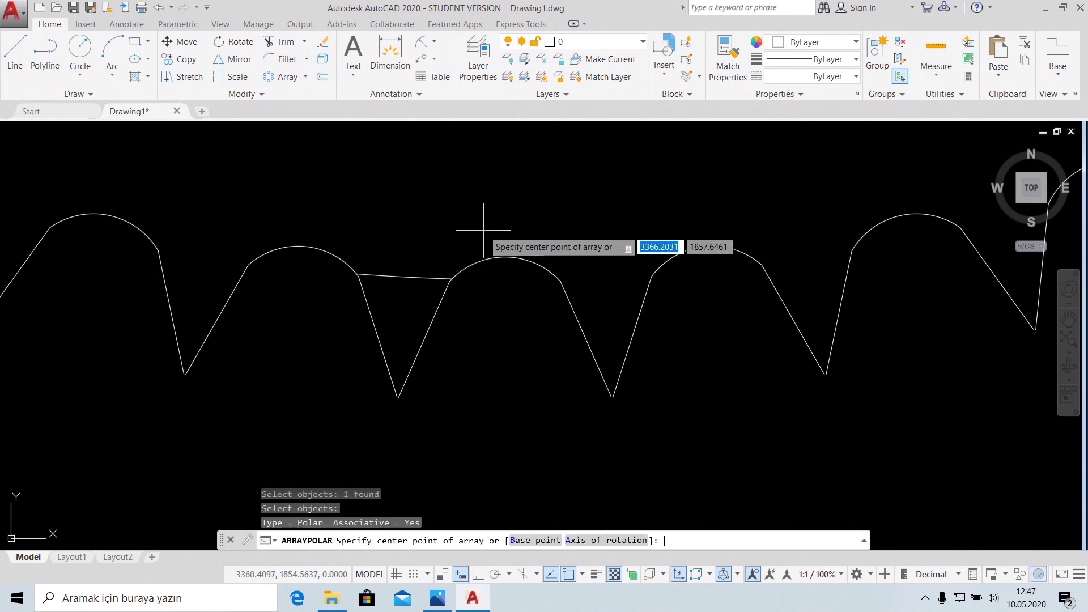
{"action": "scroll", "coordinate": [486, 230], "scroll_direction": "down", "scroll_amount": 2}
{"action": "middle_click_drag", "start_coordinate": [483, 230], "coordinate": [491, 379]}
{"action": "scroll", "coordinate": [494, 340], "scroll_direction": "down", "scroll_amount": 4}
{"action": "scroll", "coordinate": [498, 249], "scroll_direction": "down", "scroll_amount": 2}
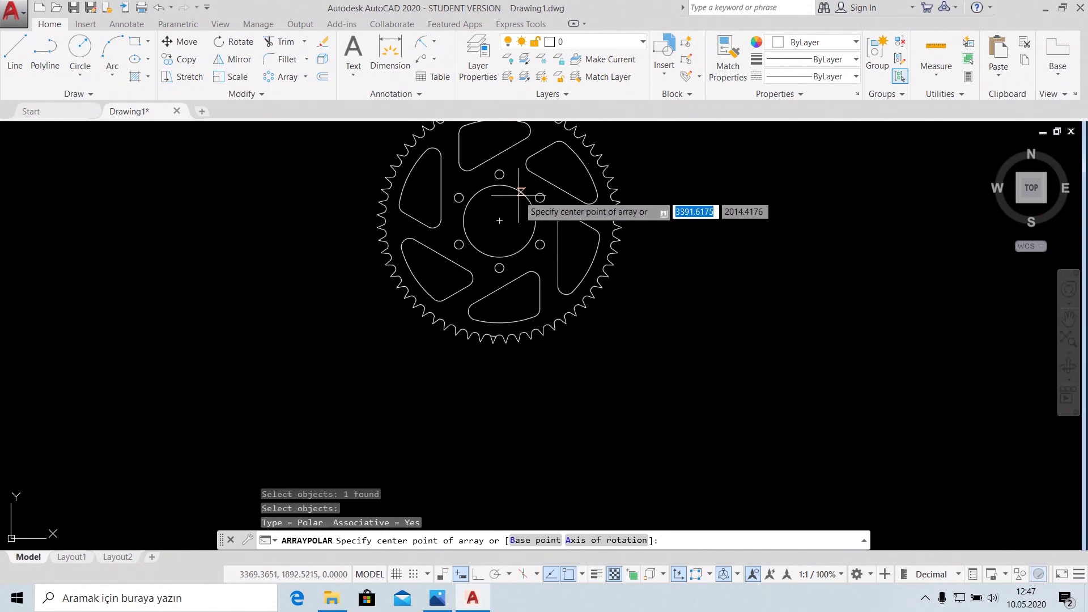
{"action": "left_click", "coordinate": [500, 220]}
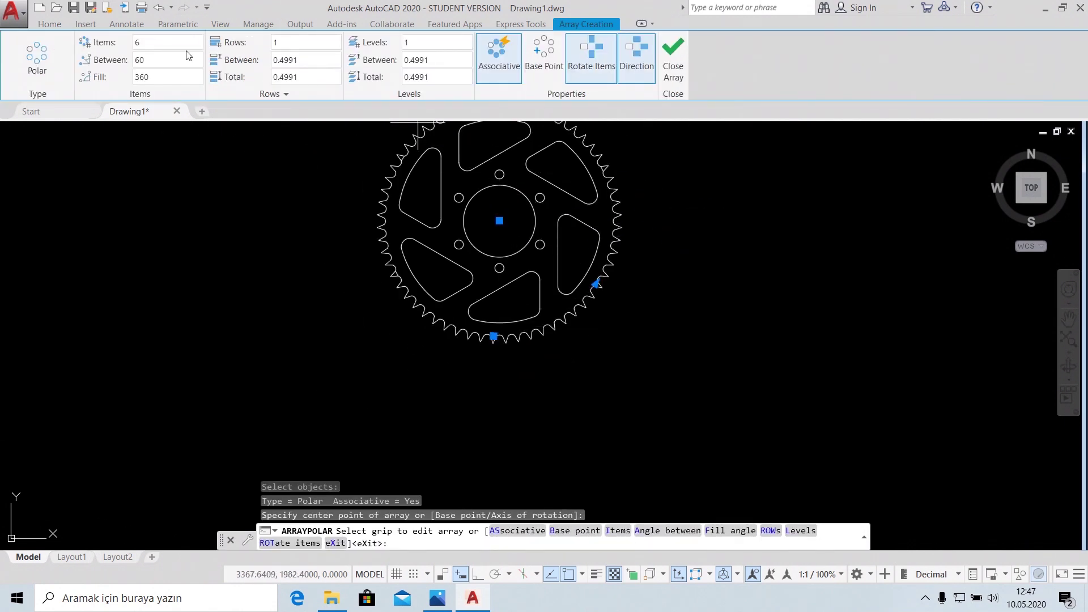
{"action": "key", "text": "Return"}
{"action": "key", "text": "Return"}
Move the view onto the lower teeth and bring up the reference sprocket drawing.
{"action": "scroll", "coordinate": [513, 305], "scroll_direction": "up", "scroll_amount": 5}
{"action": "scroll", "coordinate": [512, 306], "scroll_direction": "down", "scroll_amount": 1}
{"action": "scroll", "coordinate": [508, 311], "scroll_direction": "up", "scroll_amount": 3}
{"action": "middle_click_drag", "start_coordinate": [425, 323], "coordinate": [410, 271]}
{"action": "scroll", "coordinate": [418, 315], "scroll_direction": "up", "scroll_amount": 3}
{"action": "scroll", "coordinate": [408, 332], "scroll_direction": "up", "scroll_amount": 1}
{"action": "left_click", "coordinate": [438, 598]}
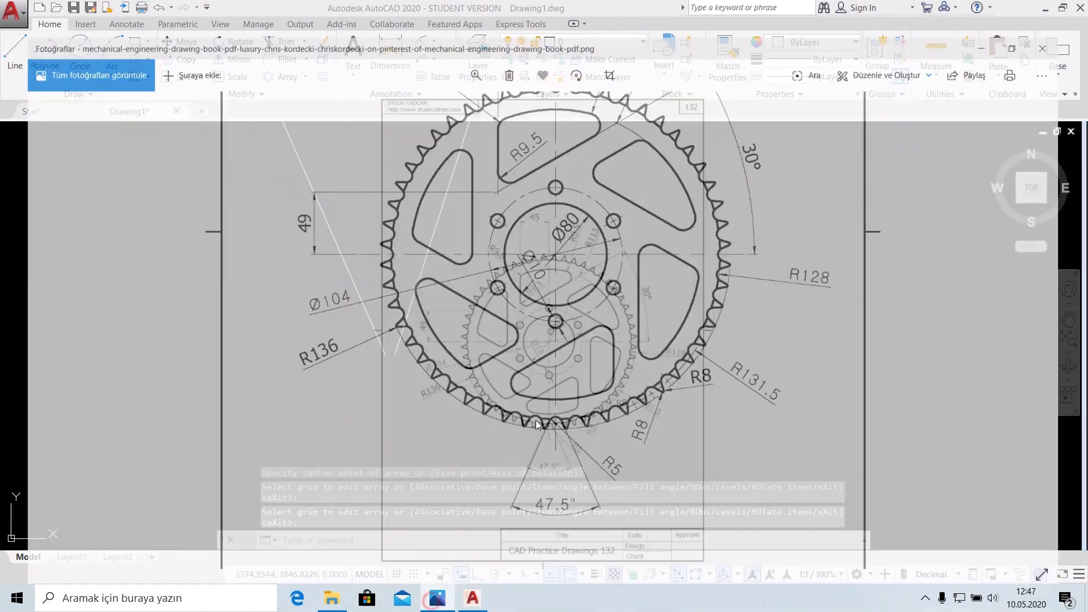
Zoom the reference image into the lower teeth's R8 and R5 radii, then return to AutoCAD.
{"action": "scroll", "coordinate": [720, 383], "scroll_direction": "up", "scroll_amount": 2}
{"action": "scroll", "coordinate": [721, 383], "scroll_direction": "up", "scroll_amount": 1}
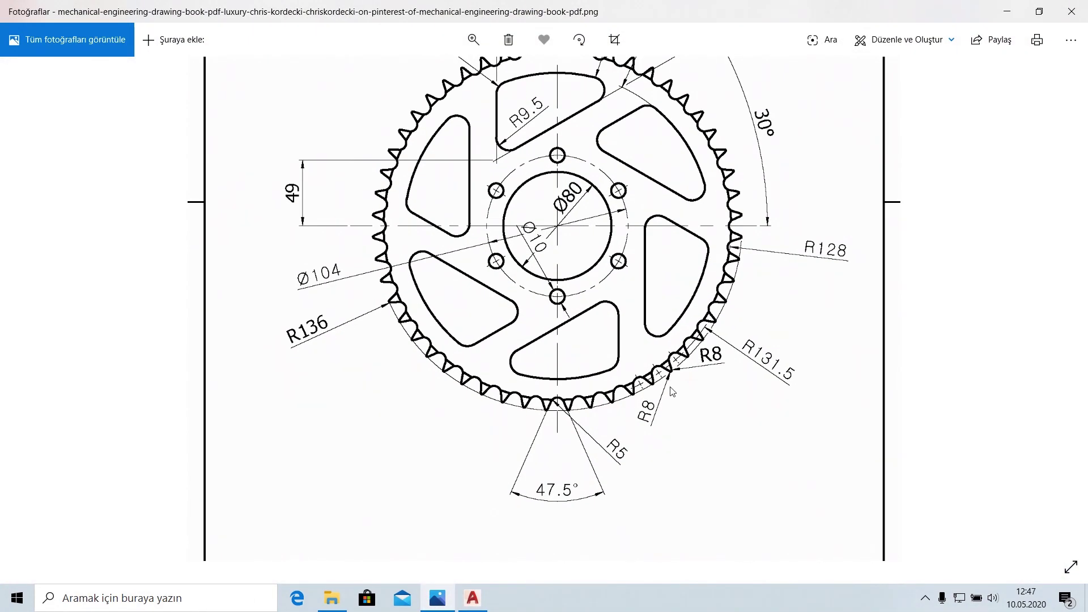
{"action": "scroll", "coordinate": [678, 374], "scroll_direction": "up", "scroll_amount": 2}
{"action": "scroll", "coordinate": [736, 363], "scroll_direction": "up", "scroll_amount": 1}
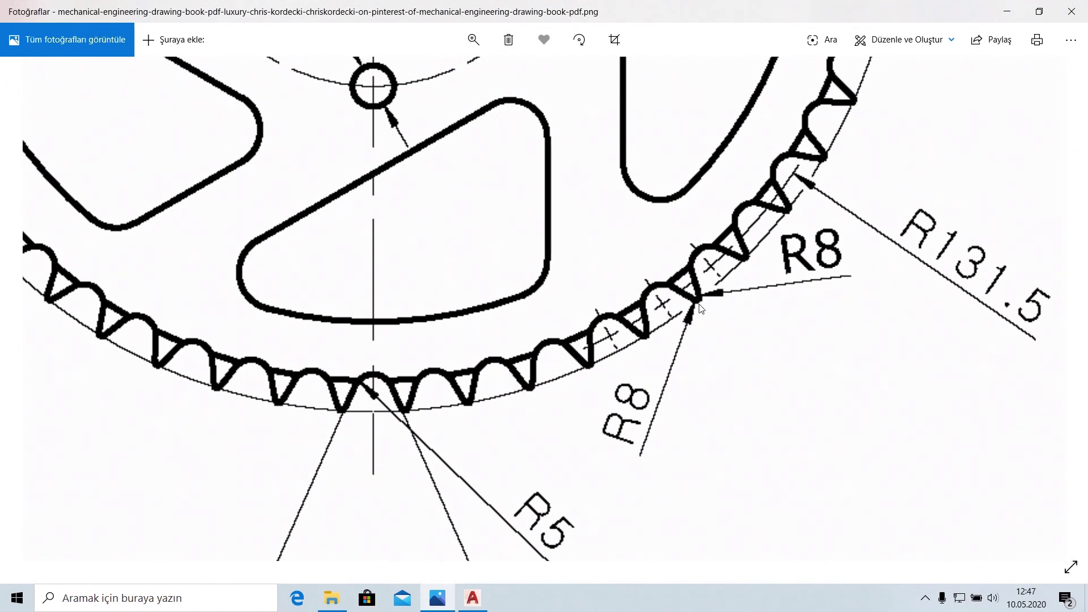
{"action": "left_click", "coordinate": [474, 598]}
Start an arc at the left flank line's end, then cancel it.
{"action": "middle_click_drag", "start_coordinate": [428, 416], "coordinate": [363, 317]}
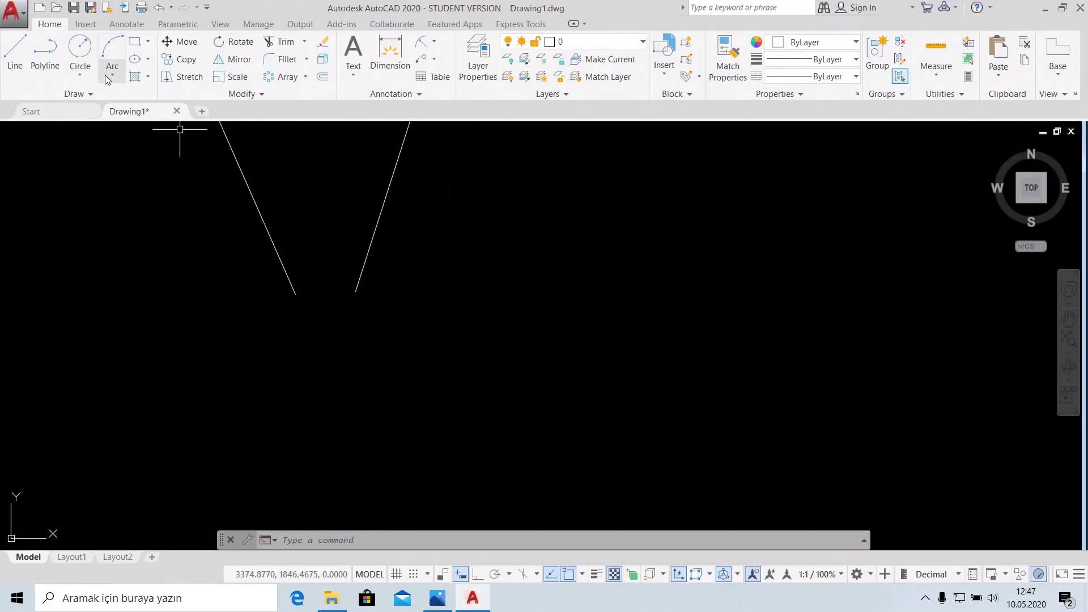
{"action": "left_click", "coordinate": [111, 74]}
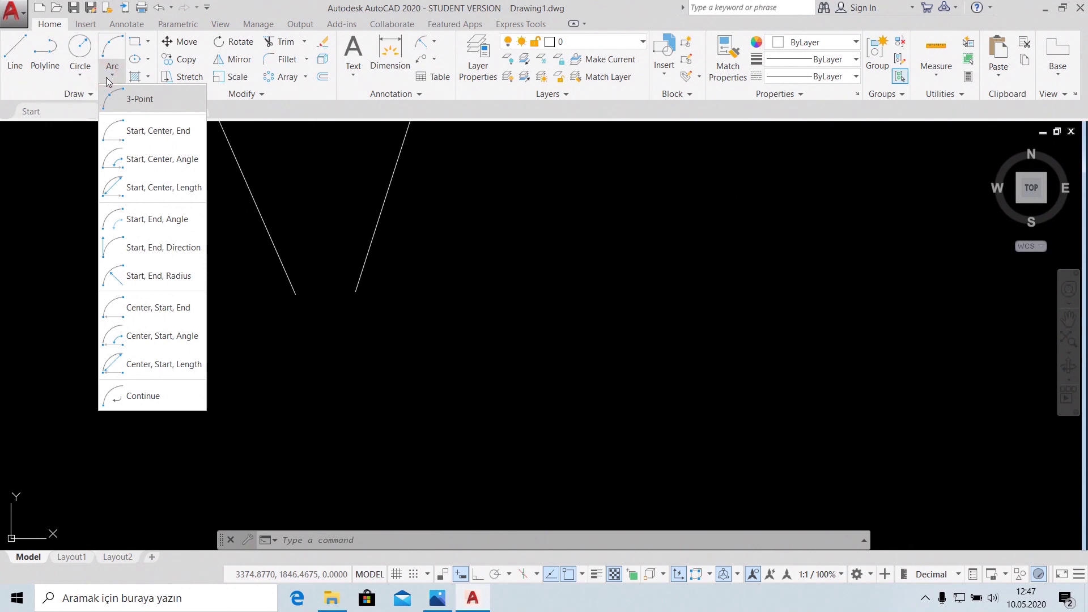
{"action": "left_click", "coordinate": [162, 276]}
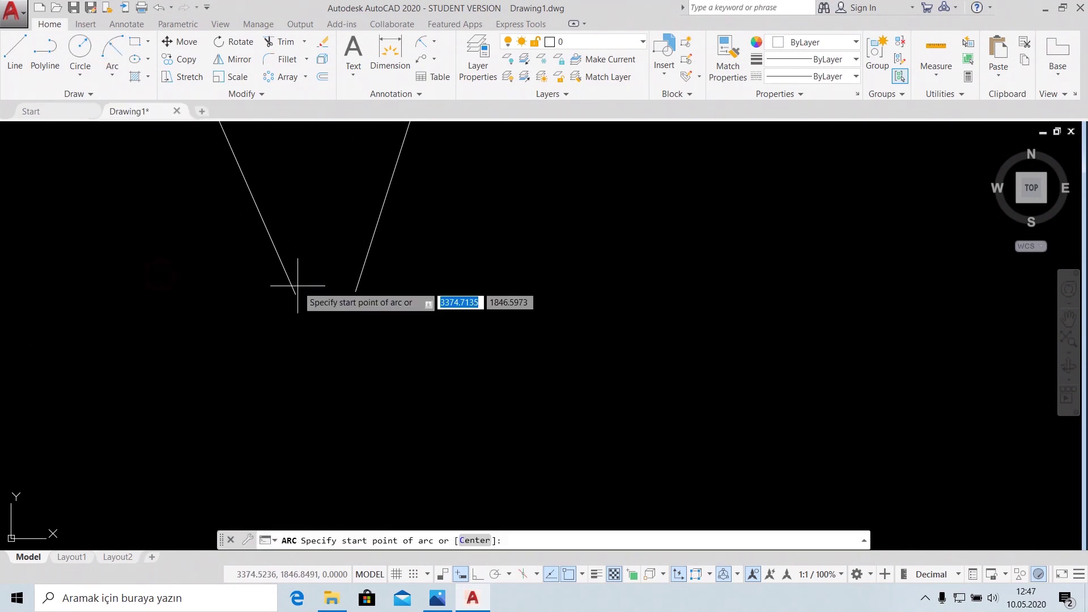
{"action": "left_click", "coordinate": [295, 292]}
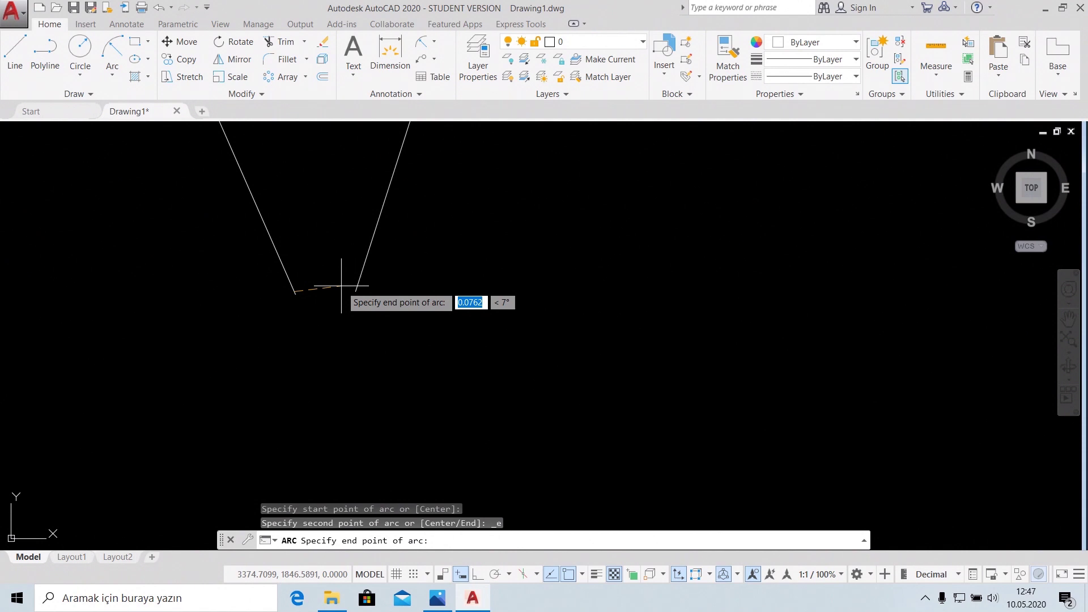
{"action": "key", "text": "Escape"}
Draw a Start-End-Radius arc of radius 8 joining the lower ends of both flank lines.
{"action": "left_click", "coordinate": [112, 73]}
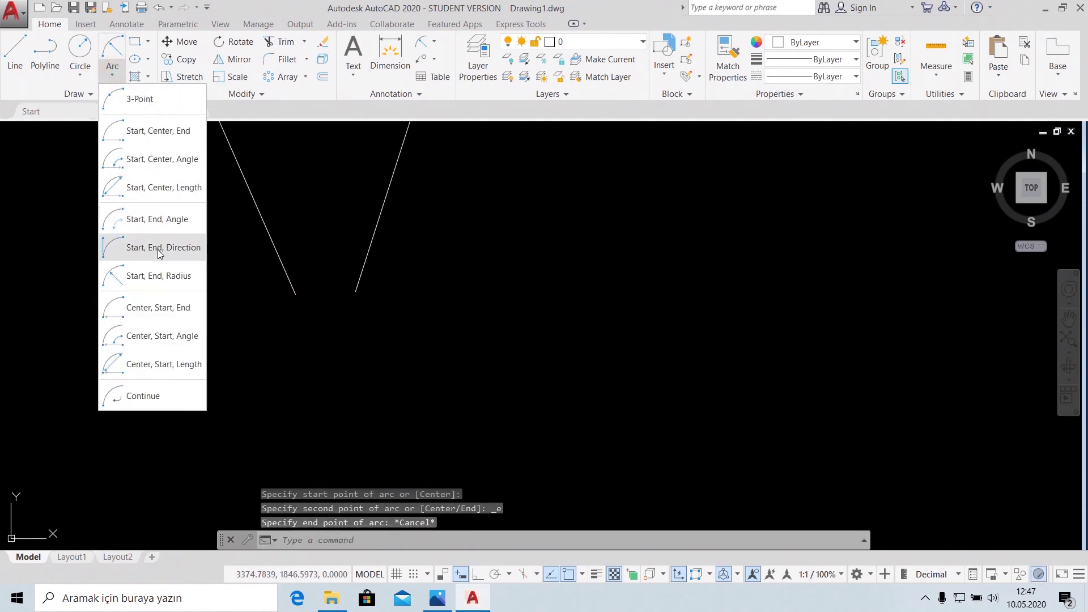
{"action": "left_click", "coordinate": [161, 276]}
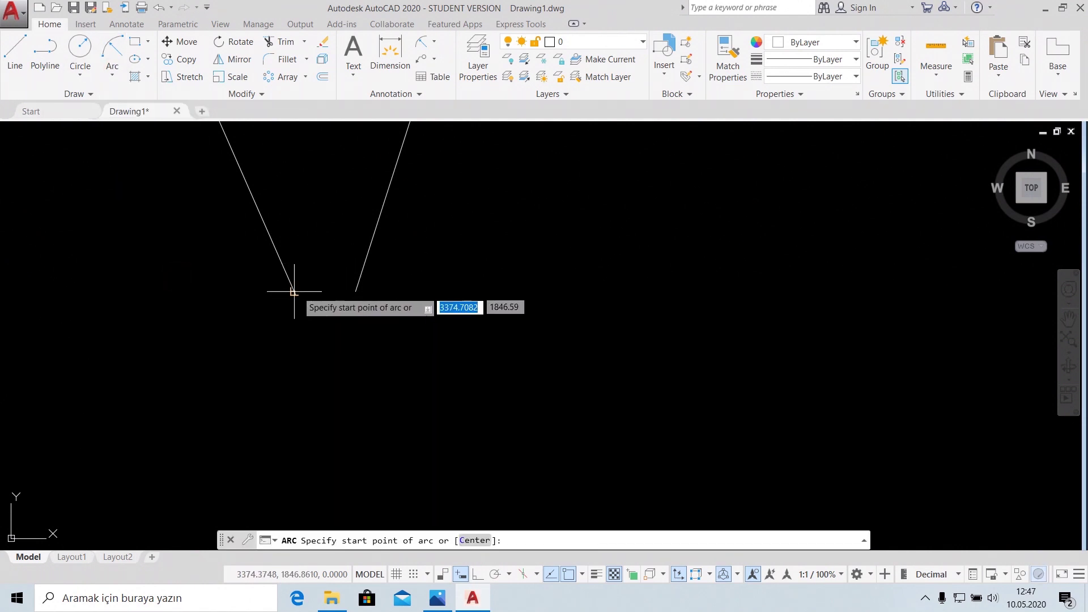
{"action": "scroll", "coordinate": [298, 290], "scroll_direction": "up", "scroll_amount": 1}
{"action": "scroll", "coordinate": [295, 289], "scroll_direction": "up", "scroll_amount": 1}
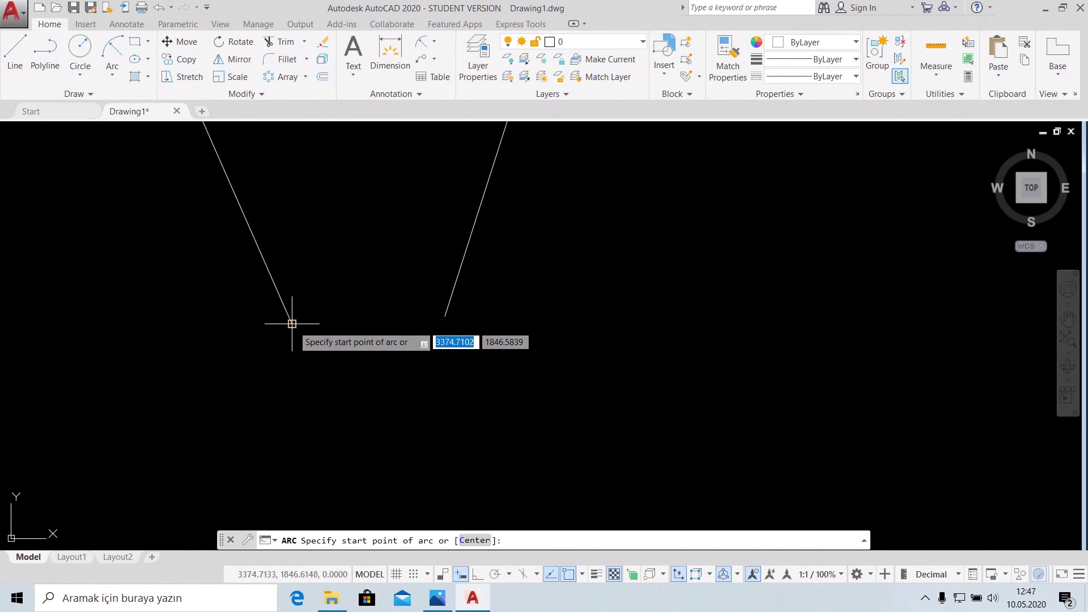
{"action": "left_click", "coordinate": [291, 324]}
{"action": "left_click", "coordinate": [445, 316]}
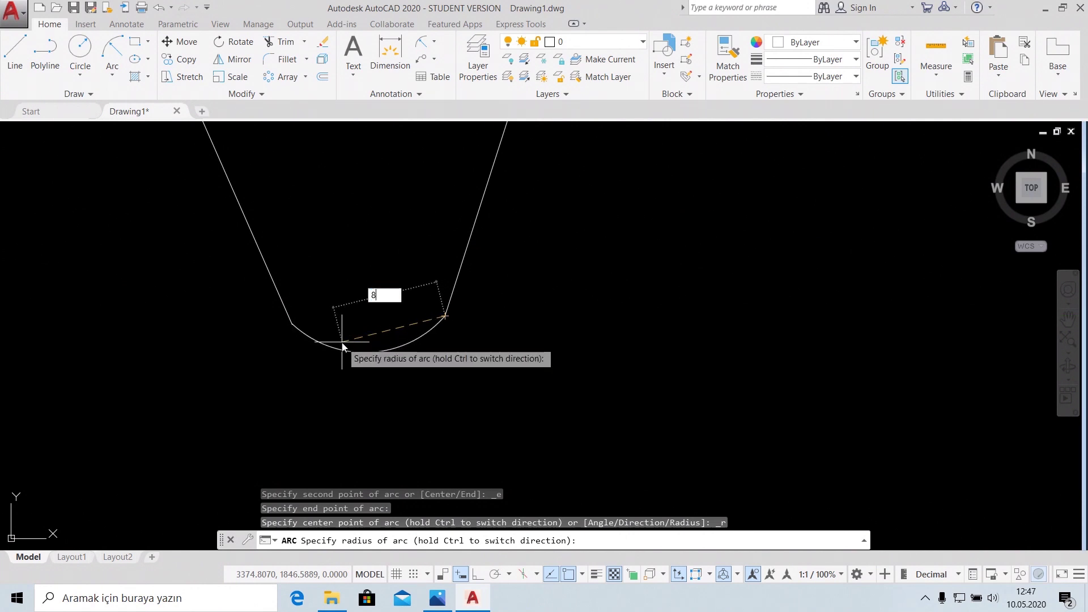
{"action": "type", "text": "8"}
{"action": "key", "text": "Return"}
Select the new tooth-root arc and zoom out to the whole sprocket.
{"action": "scroll", "coordinate": [342, 341], "scroll_direction": "down", "scroll_amount": 5}
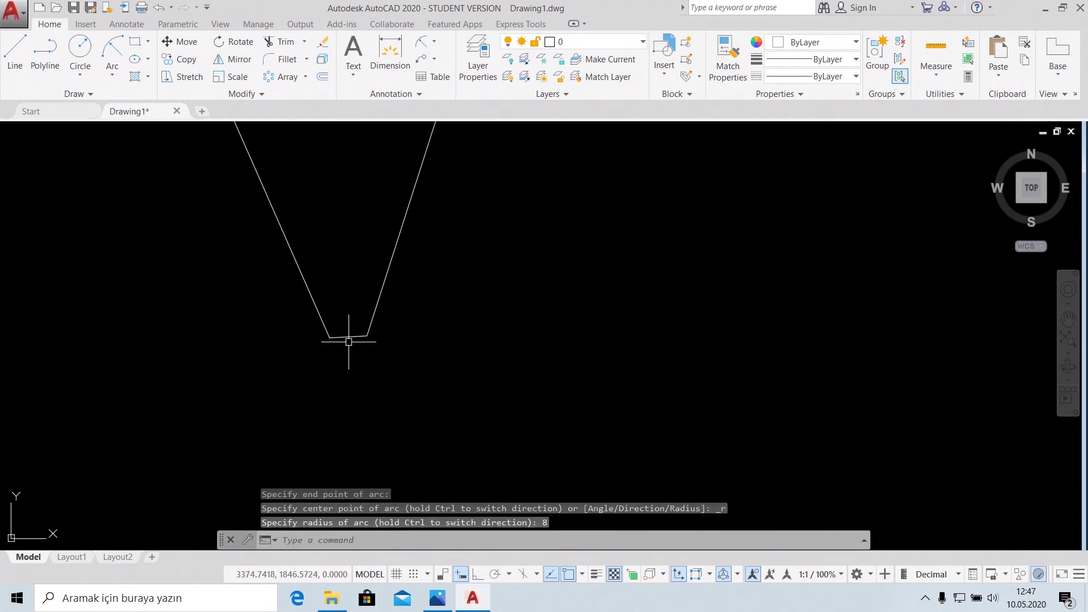
{"action": "left_click", "coordinate": [352, 337]}
{"action": "scroll", "coordinate": [352, 337], "scroll_direction": "down", "scroll_amount": 1}
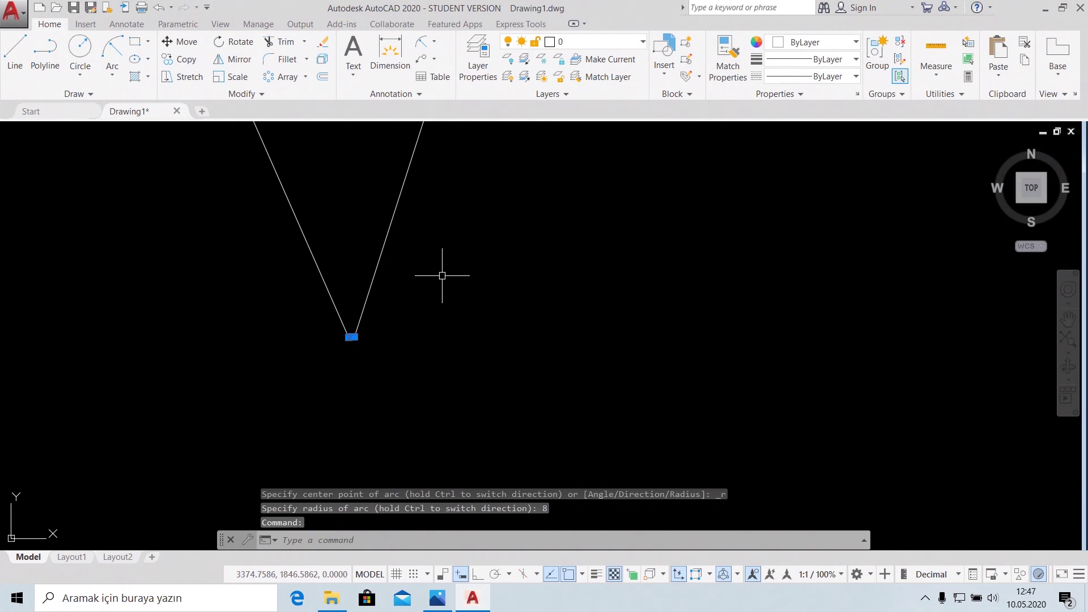
{"action": "scroll", "coordinate": [442, 275], "scroll_direction": "down", "scroll_amount": 3}
{"action": "scroll", "coordinate": [435, 261], "scroll_direction": "down", "scroll_amount": 2}
{"action": "middle_click_drag", "start_coordinate": [460, 184], "coordinate": [409, 372]}
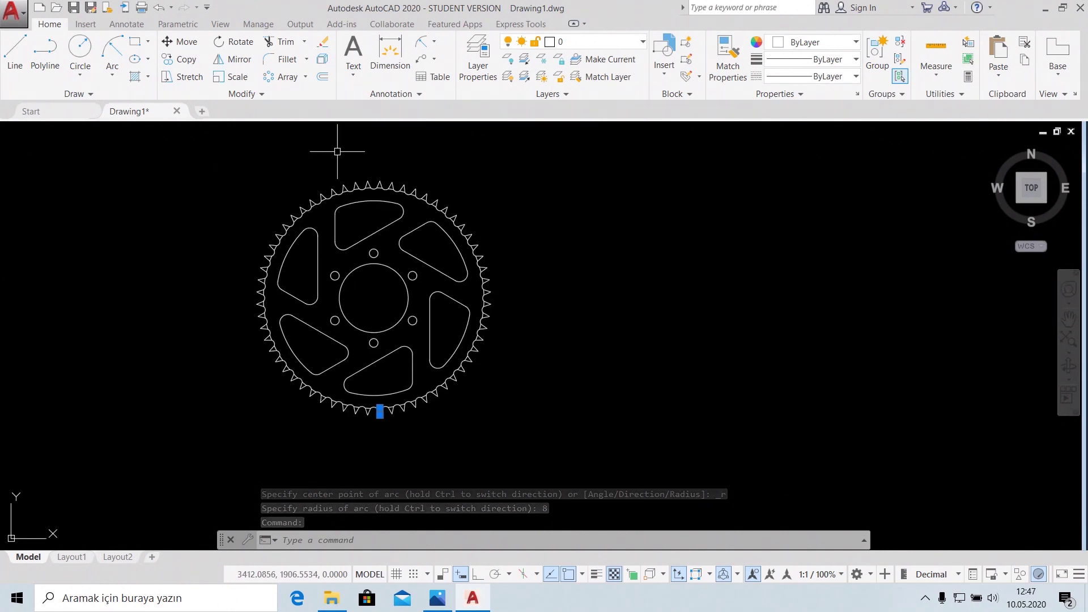
Polar-array the R8-rooted tooth 60 times about the sprocket centre.
{"action": "left_click", "coordinate": [306, 79]}
{"action": "left_click", "coordinate": [311, 155]}
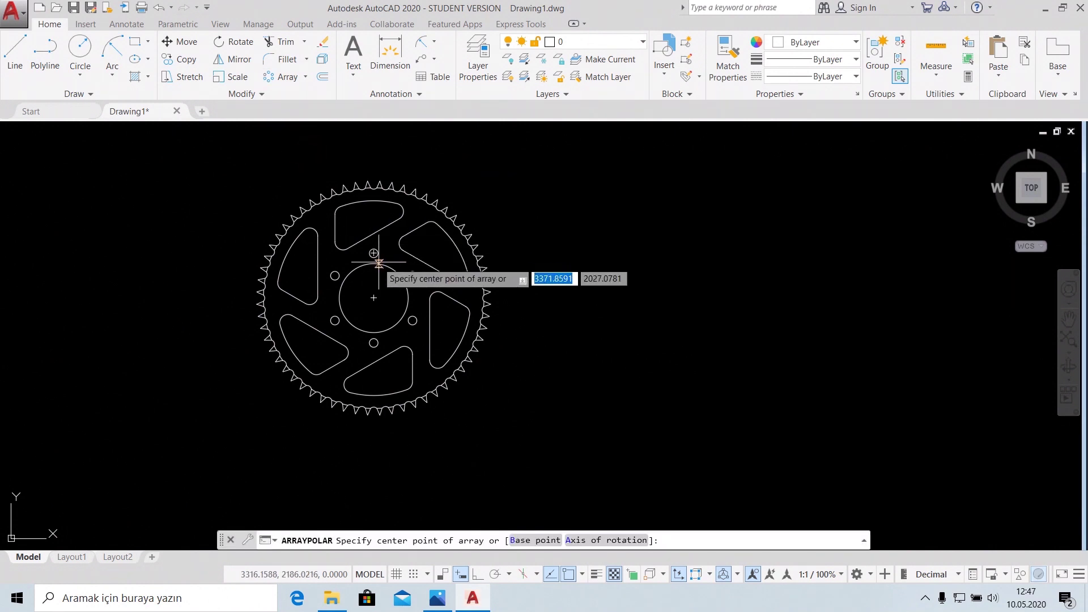
{"action": "left_click", "coordinate": [373, 297]}
{"action": "type", "text": "60"}
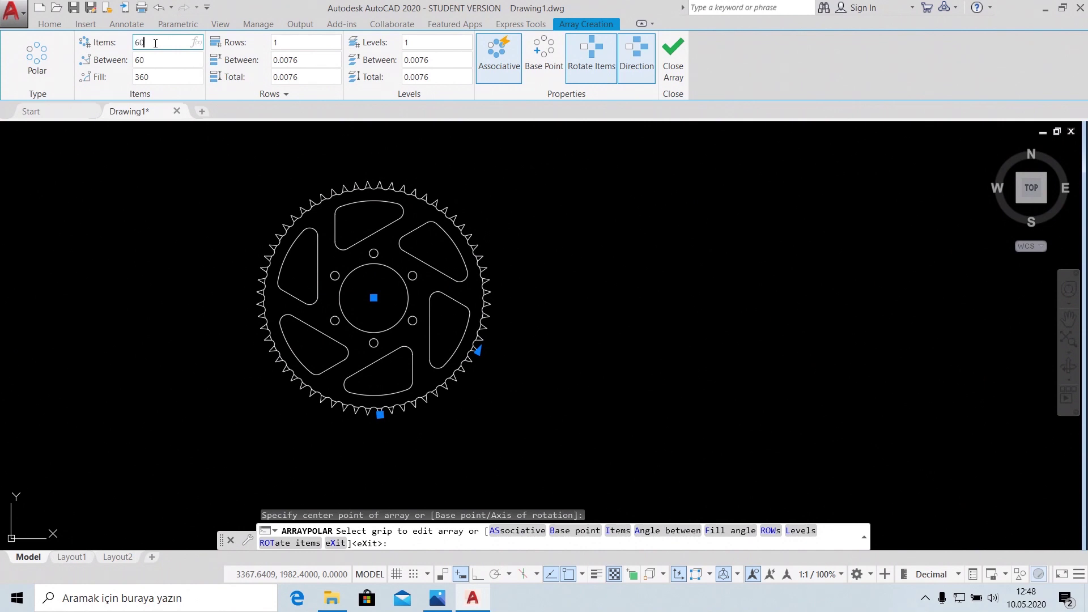
{"action": "left_click", "coordinate": [673, 62]}
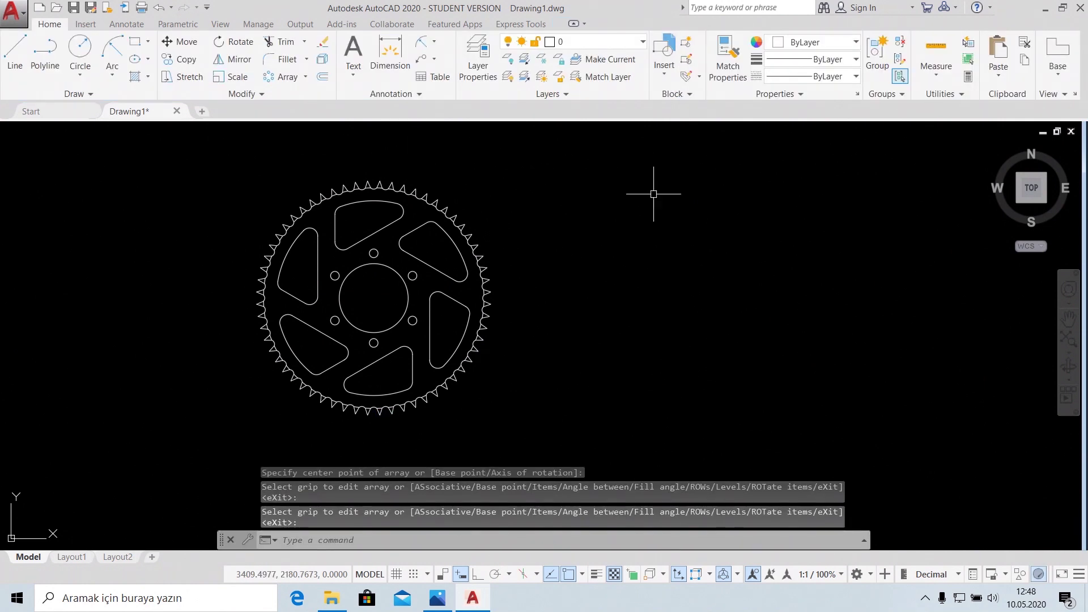
Zoom in and out to inspect the arrayed teeth, then centre the sprocket.
{"action": "scroll", "coordinate": [430, 333], "scroll_direction": "up", "scroll_amount": 3}
{"action": "scroll", "coordinate": [430, 340], "scroll_direction": "up", "scroll_amount": 2}
{"action": "scroll", "coordinate": [453, 351], "scroll_direction": "up", "scroll_amount": 2}
{"action": "scroll", "coordinate": [490, 366], "scroll_direction": "up", "scroll_amount": 3}
{"action": "scroll", "coordinate": [435, 384], "scroll_direction": "up", "scroll_amount": 5}
{"action": "scroll", "coordinate": [680, 306], "scroll_direction": "down", "scroll_amount": 5}
{"action": "scroll", "coordinate": [760, 249], "scroll_direction": "up", "scroll_amount": 2}
{"action": "scroll", "coordinate": [567, 340], "scroll_direction": "up", "scroll_amount": 2}
{"action": "scroll", "coordinate": [408, 393], "scroll_direction": "up", "scroll_amount": 1}
{"action": "scroll", "coordinate": [403, 397], "scroll_direction": "up", "scroll_amount": 2}
{"action": "scroll", "coordinate": [452, 390], "scroll_direction": "down", "scroll_amount": 2}
{"action": "scroll", "coordinate": [453, 390], "scroll_direction": "down", "scroll_amount": 2}
{"action": "scroll", "coordinate": [452, 390], "scroll_direction": "down", "scroll_amount": 2}
{"action": "scroll", "coordinate": [453, 391], "scroll_direction": "down", "scroll_amount": 3}
{"action": "middle_click_drag", "start_coordinate": [568, 351], "coordinate": [618, 365]}
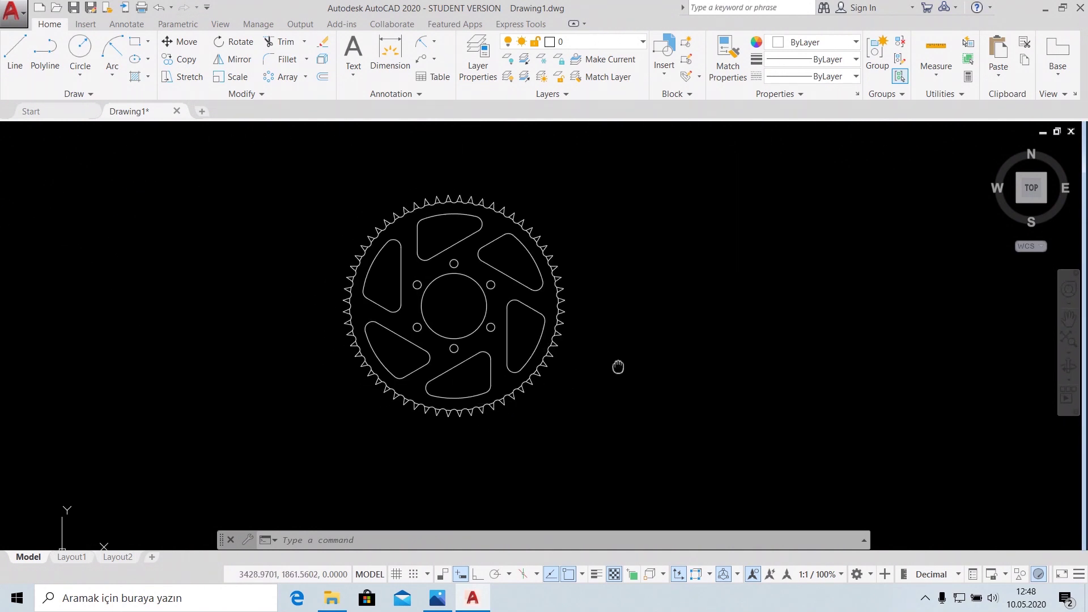
Check the reference sprocket drawing in Photos and return to AutoCAD.
{"action": "left_click", "coordinate": [437, 596]}
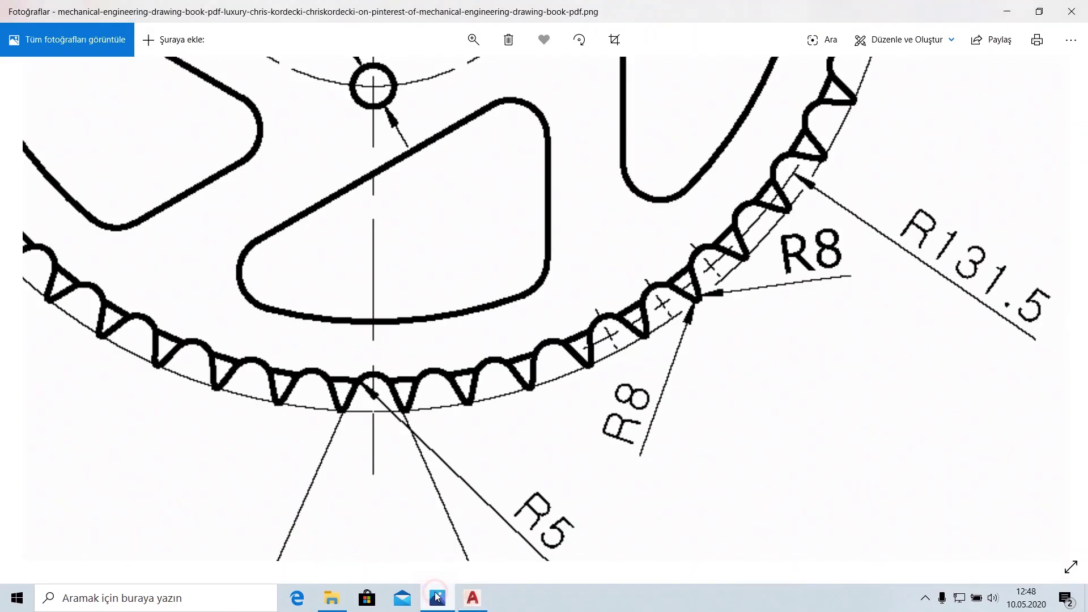
{"action": "scroll", "coordinate": [498, 477], "scroll_direction": "down", "scroll_amount": 5}
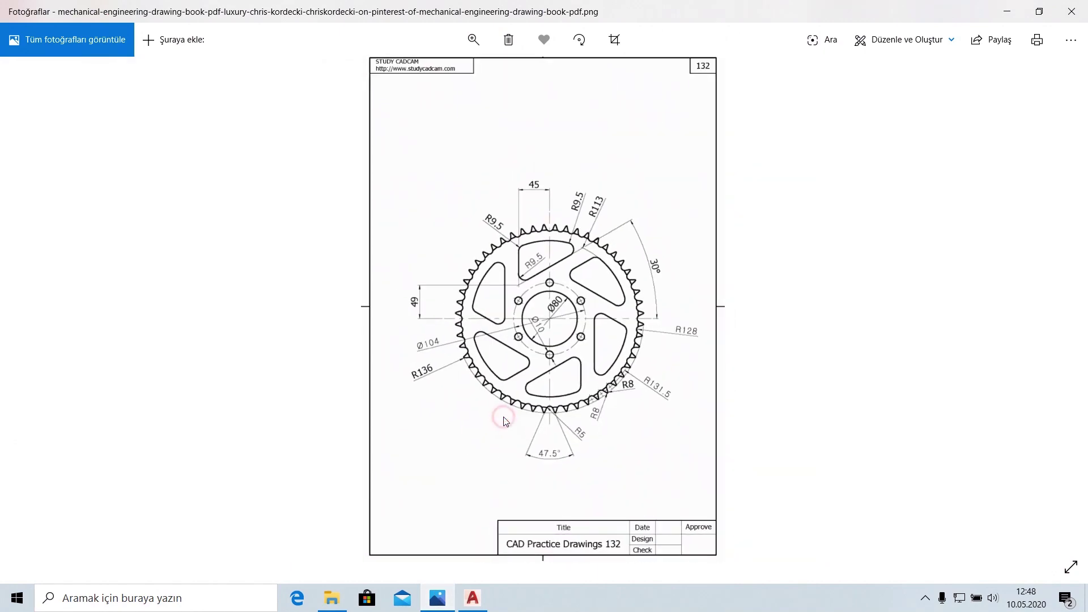
{"action": "left_click", "coordinate": [471, 597]}
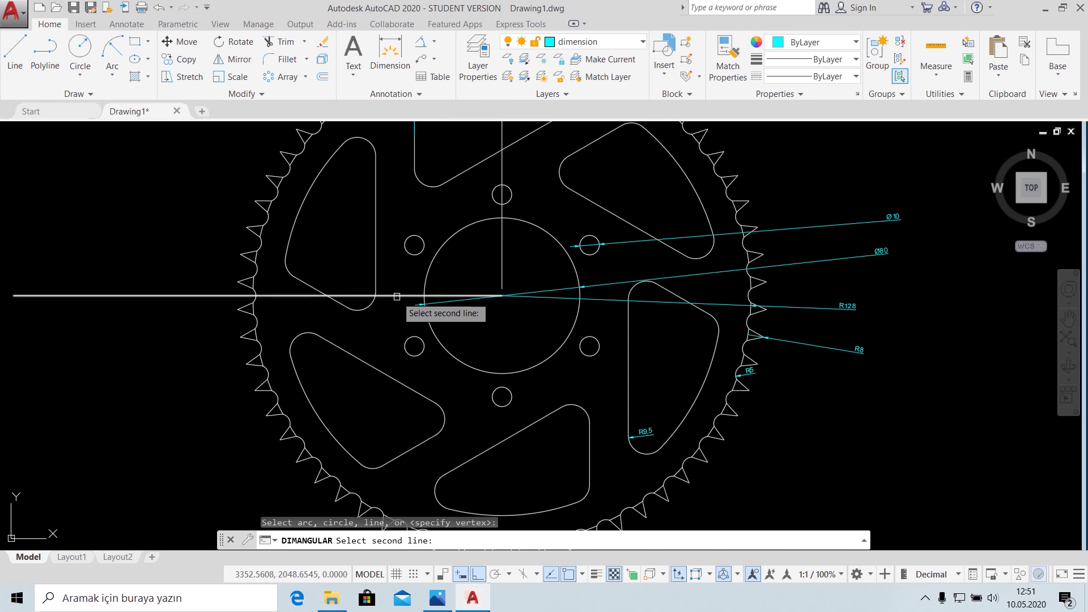
Pick the horizontal centre line and place the 30° angular dimension arc.
{"action": "left_click", "coordinate": [397, 296]}
{"action": "middle_click_drag", "start_coordinate": [830, 224], "coordinate": [581, 404]}
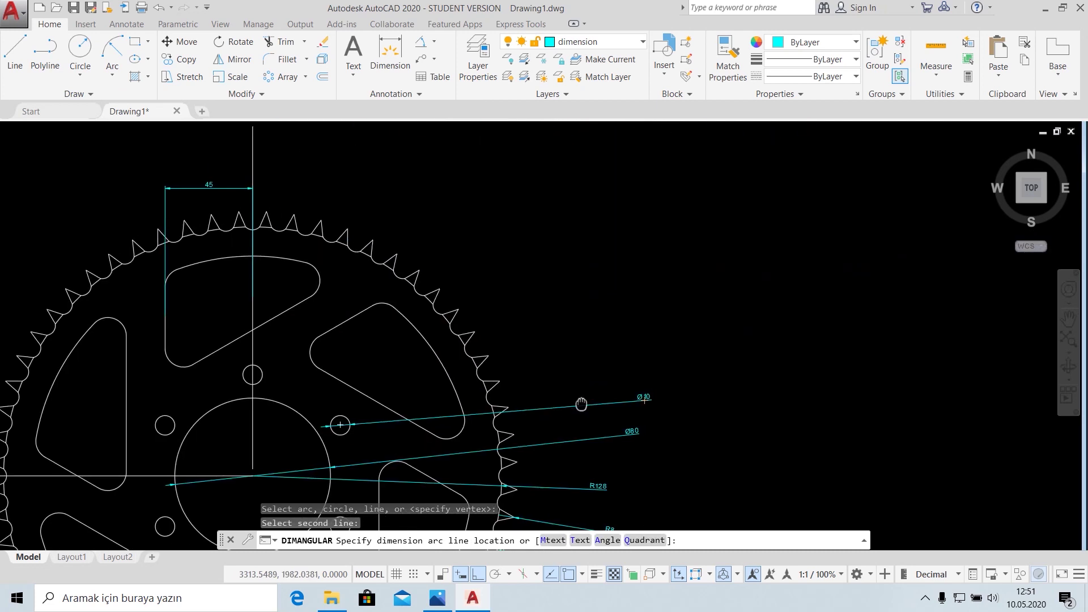
{"action": "left_click", "coordinate": [741, 401]}
{"action": "scroll", "coordinate": [748, 397], "scroll_direction": "down", "scroll_amount": 6}
{"action": "middle_click_drag", "start_coordinate": [811, 392], "coordinate": [785, 323]}
{"action": "scroll", "coordinate": [727, 355], "scroll_direction": "up", "scroll_amount": 5}
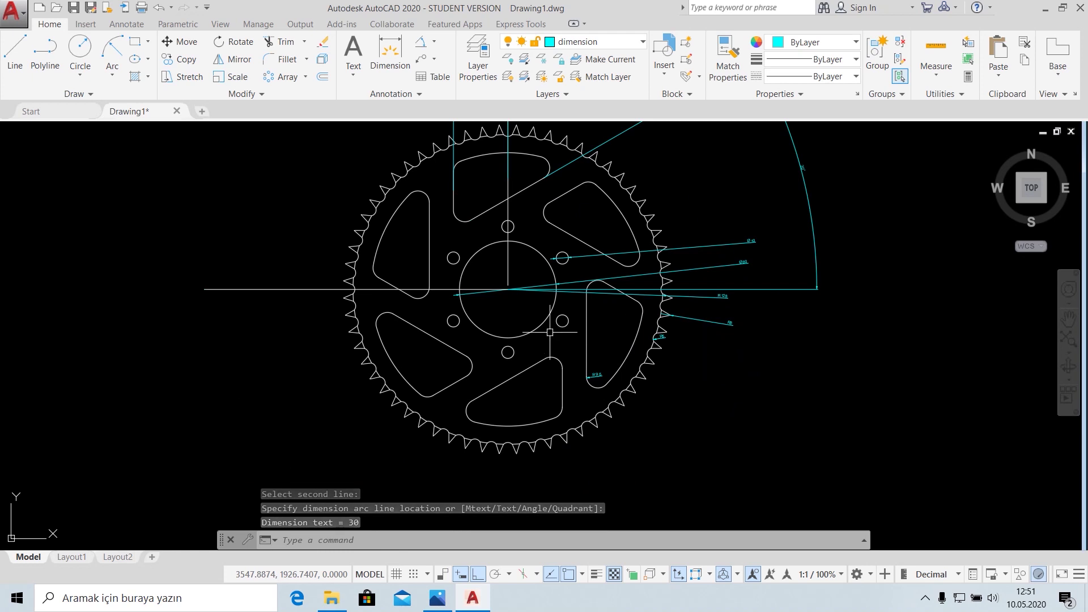
{"action": "left_click", "coordinate": [595, 376]}
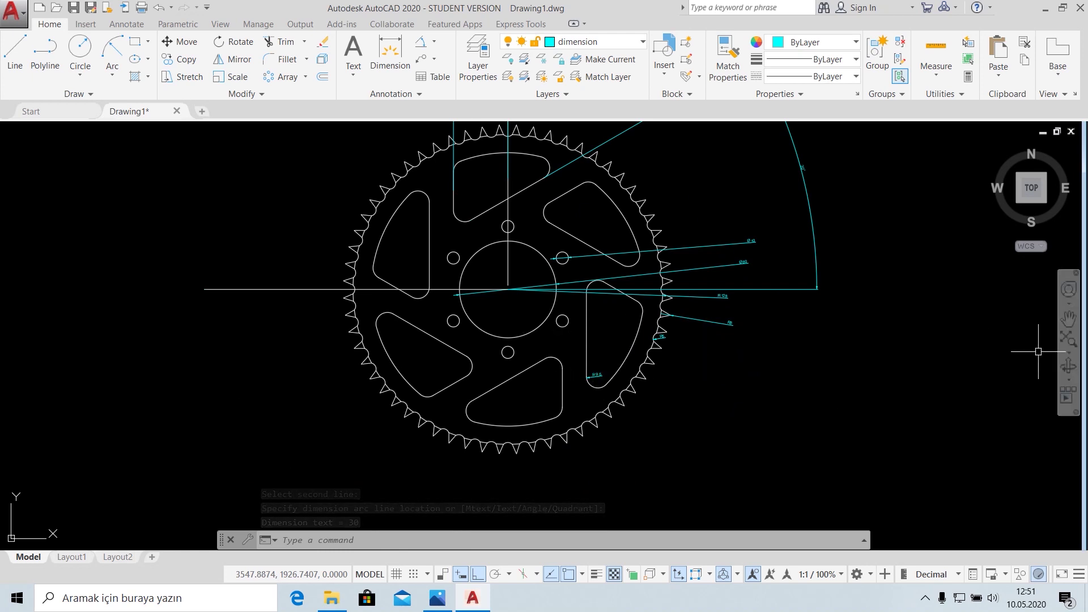
{"action": "scroll", "coordinate": [908, 355], "scroll_direction": "down", "scroll_amount": 2}
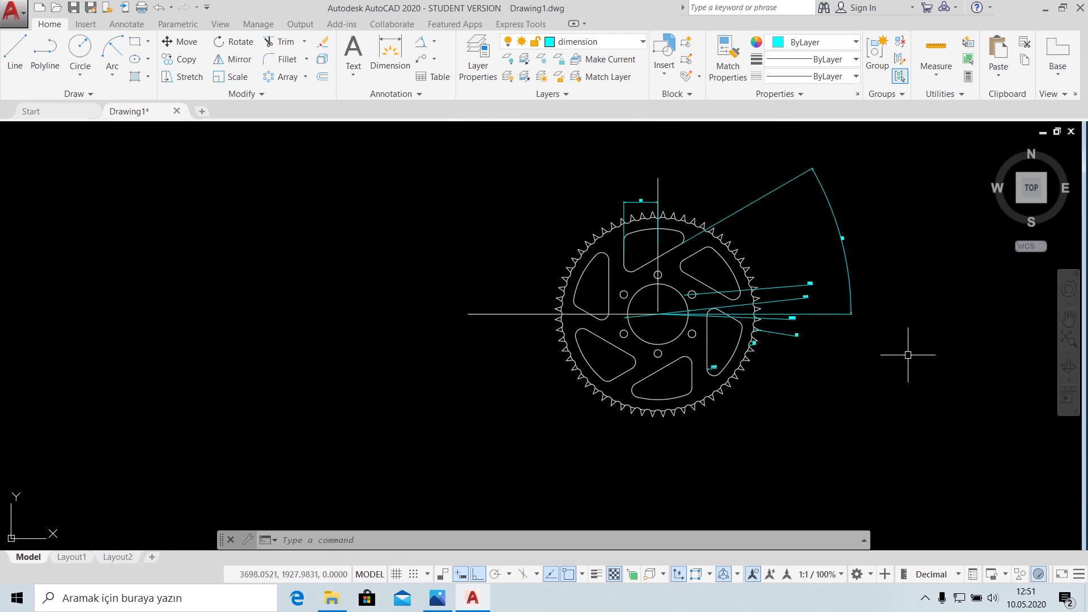